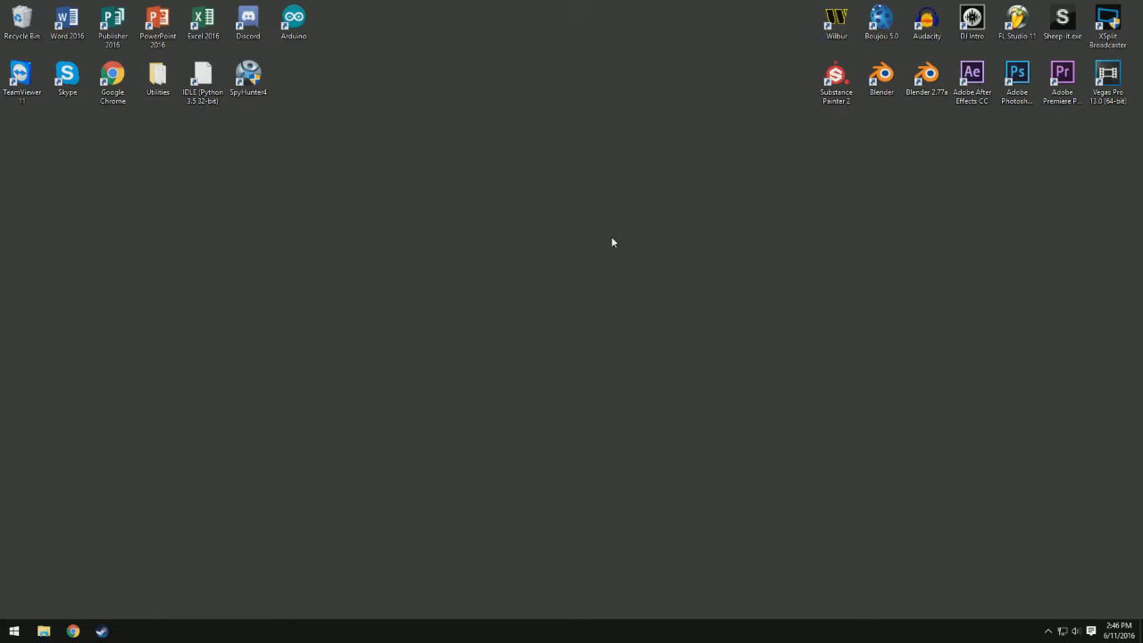
Open Blender 2.77a and delete all the default objects from the scene
double_click(924, 79)
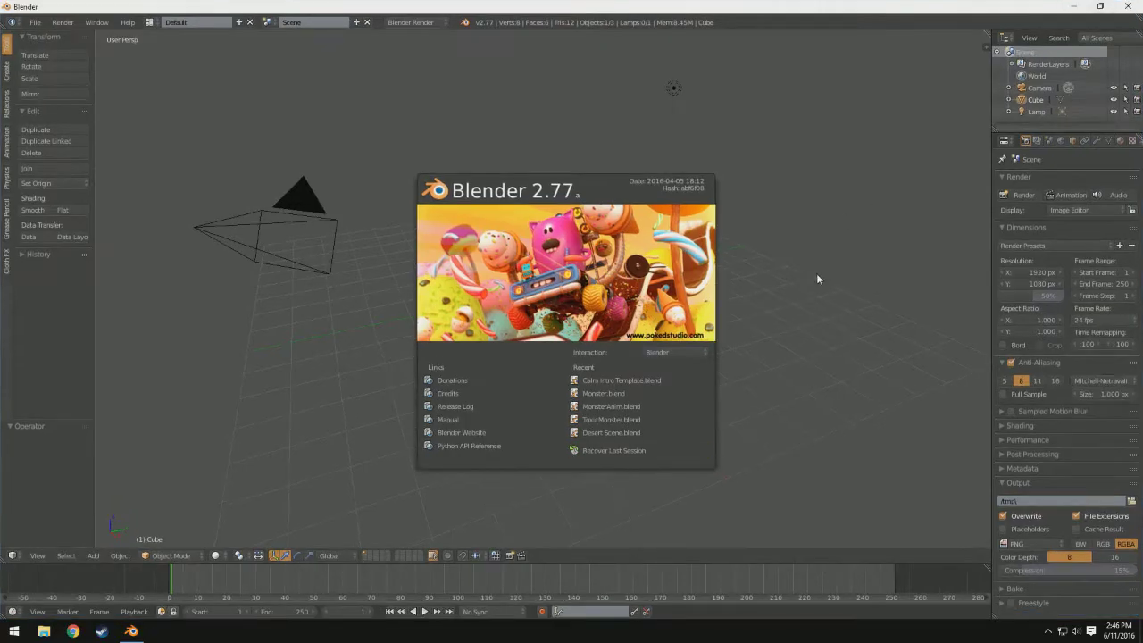
click(780, 273)
scroll(780, 273, down, 4)
key(a)
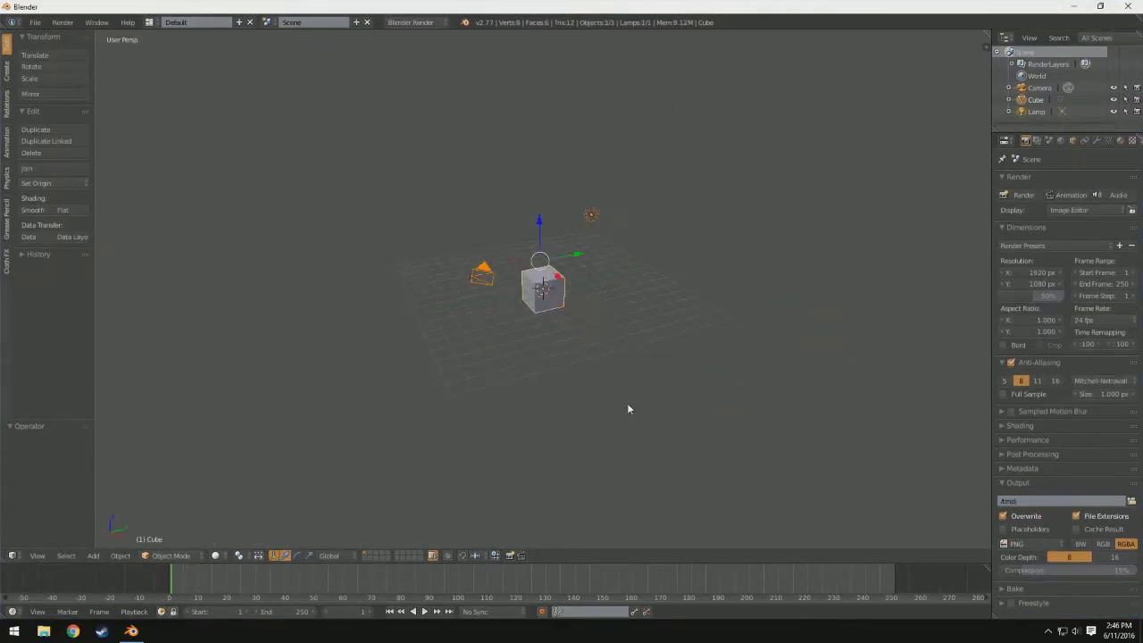
key(x)
click(627, 405)
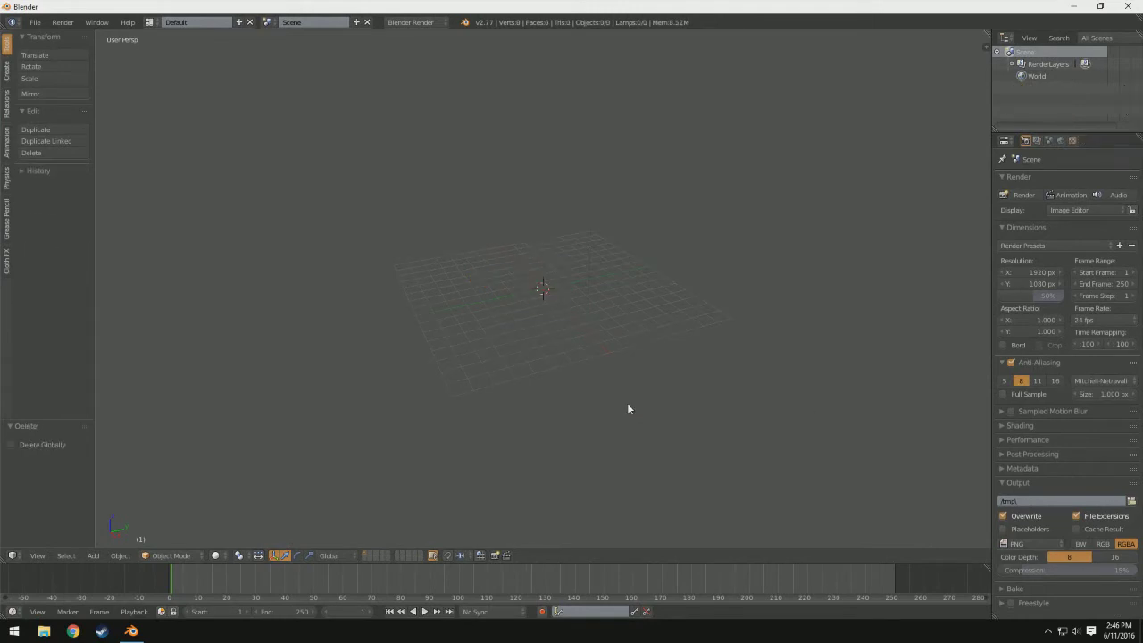
Set the render engine to Cycles Render and hide the viewport's tool shelf
click(406, 23)
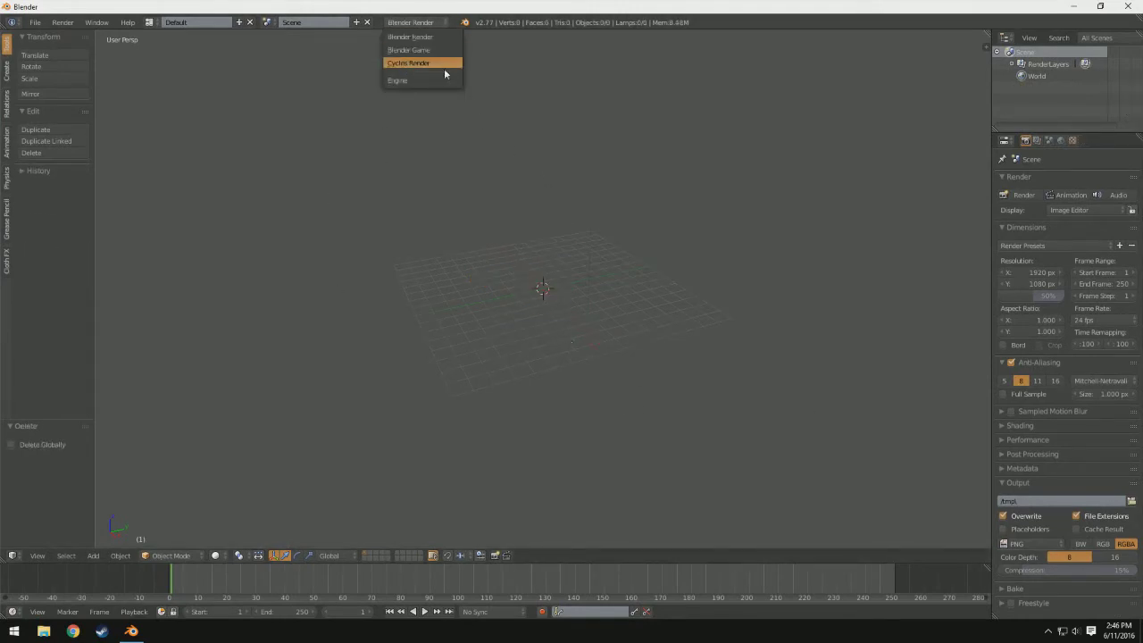
click(414, 63)
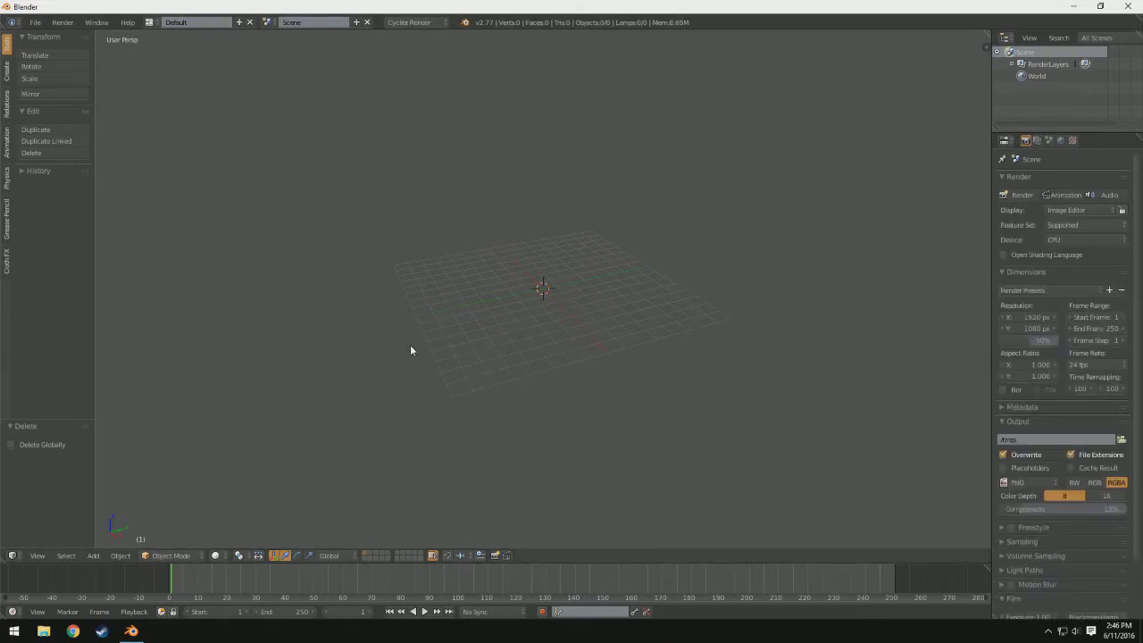
key(t)
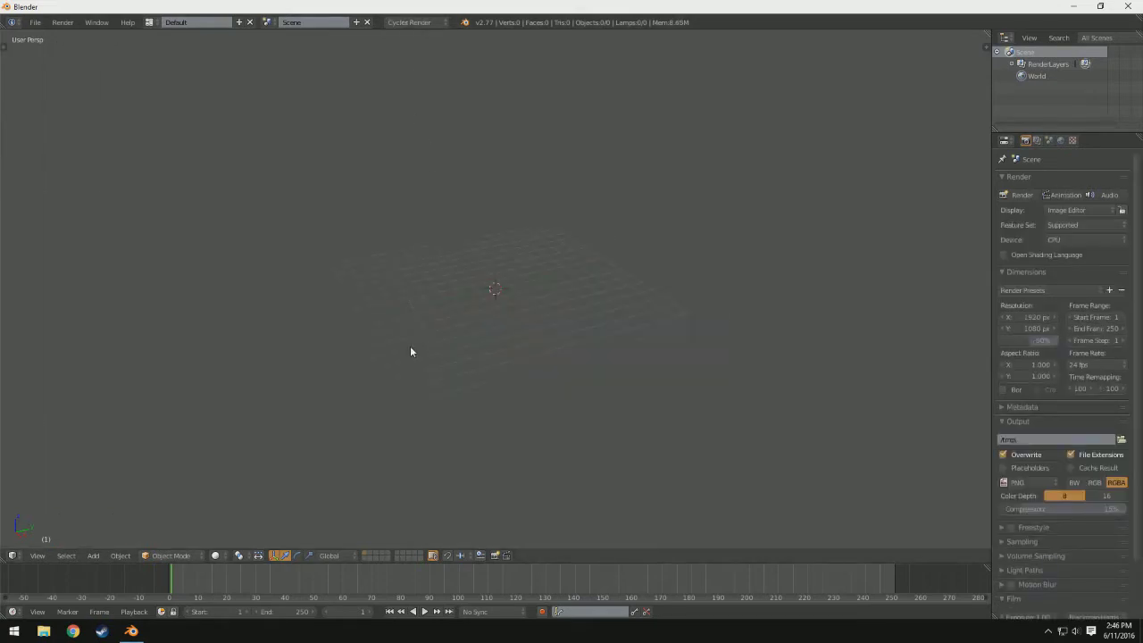
Add a mesh plane at the 3D cursor and scale it by 8
key(shift+a)
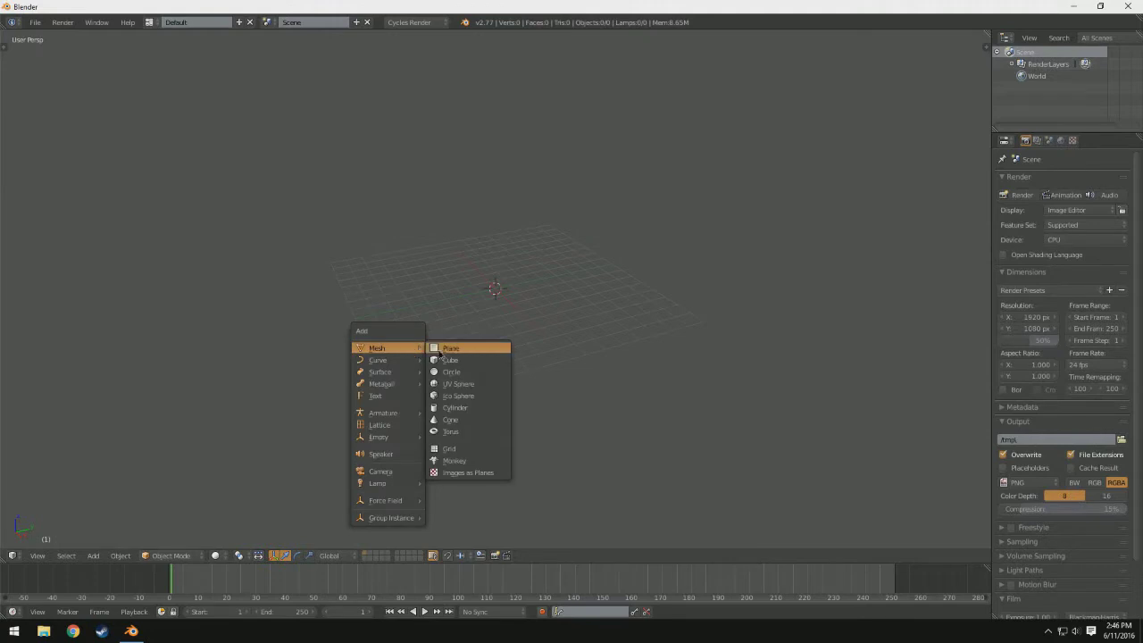
click(438, 353)
text(s8)
key(Return)
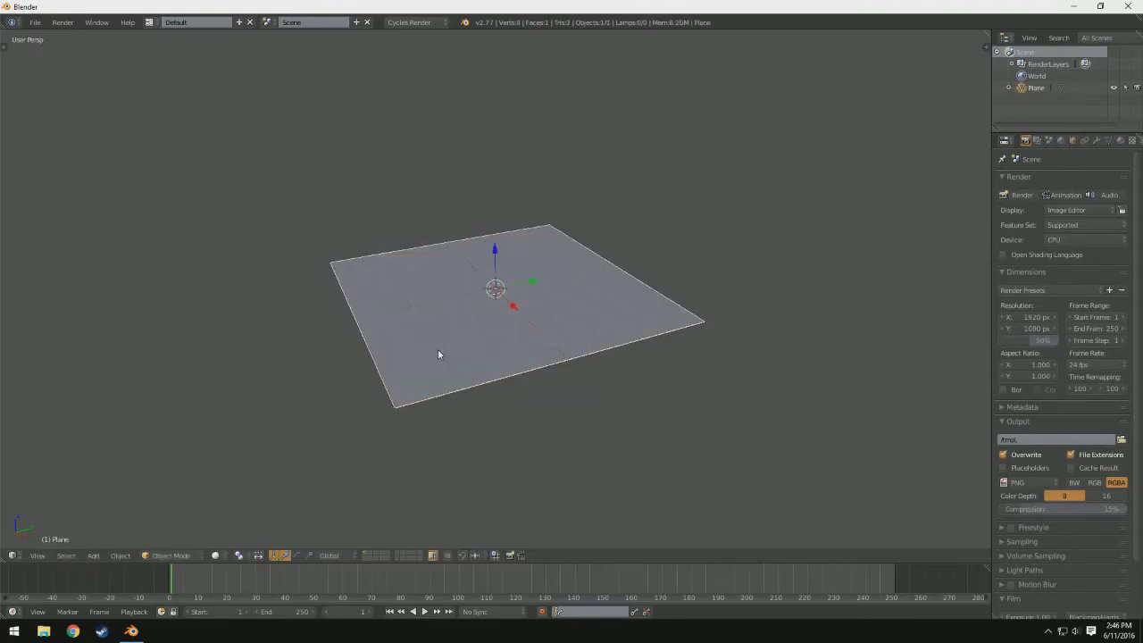
scroll(520, 307, up, 1)
middle_drag(515, 314, 571, 332)
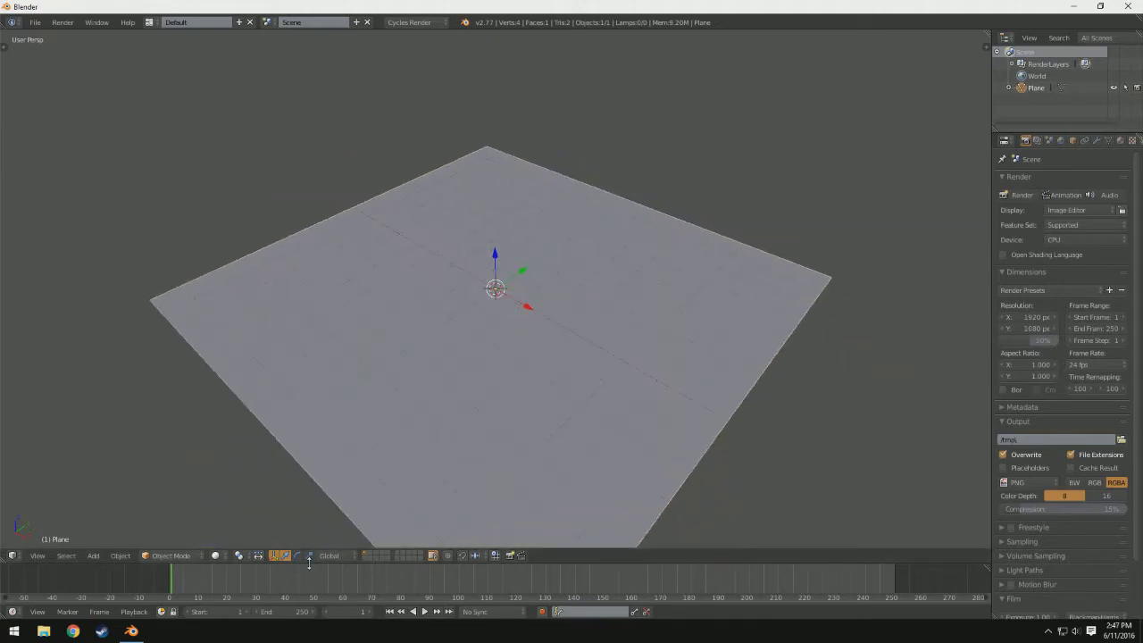
Enlarge the timeline area to about a third of the window height and change it to a Node Editor
drag(311, 564, 333, 373)
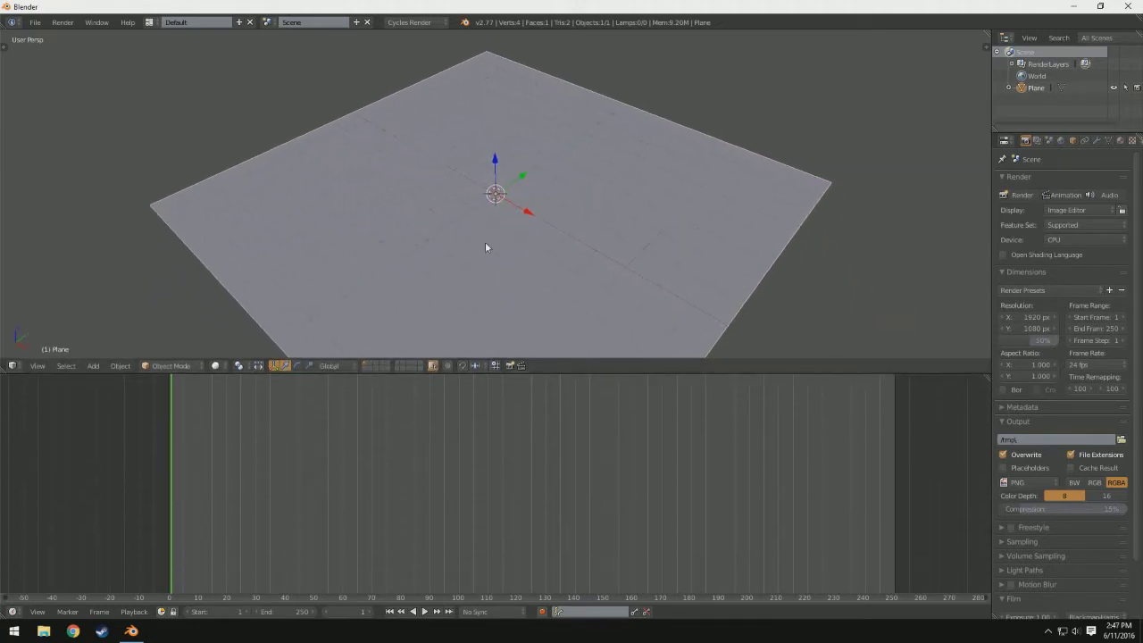
click(12, 611)
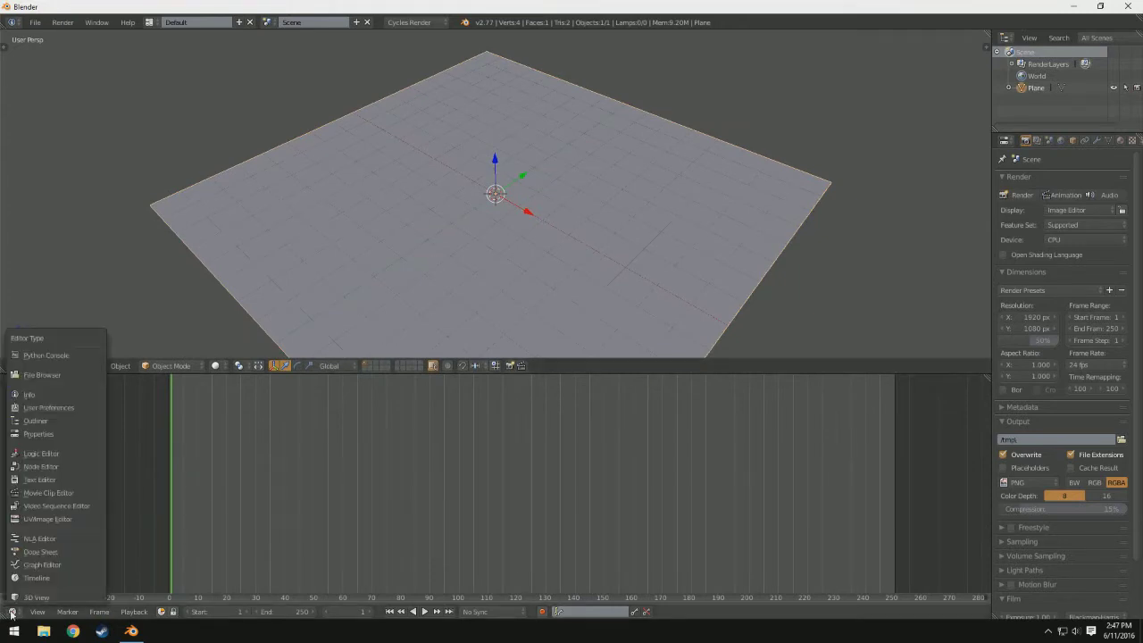
click(36, 466)
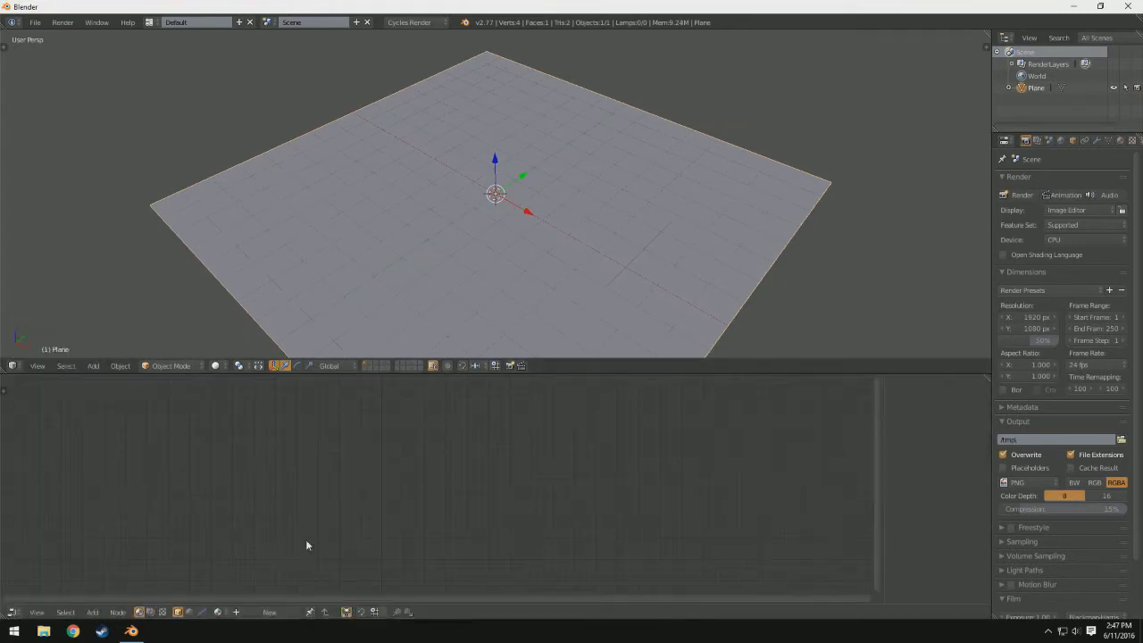
Subdivide the plane in Edit Mode with 10 cuts
scroll(457, 271, down, 3)
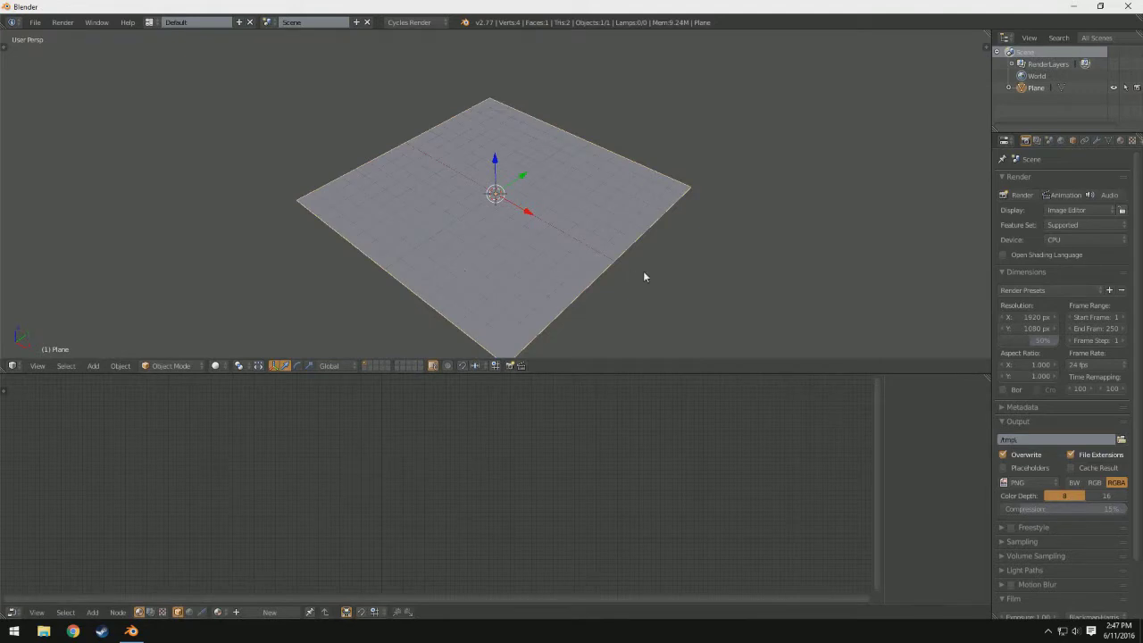
middle_drag(643, 271, 593, 276)
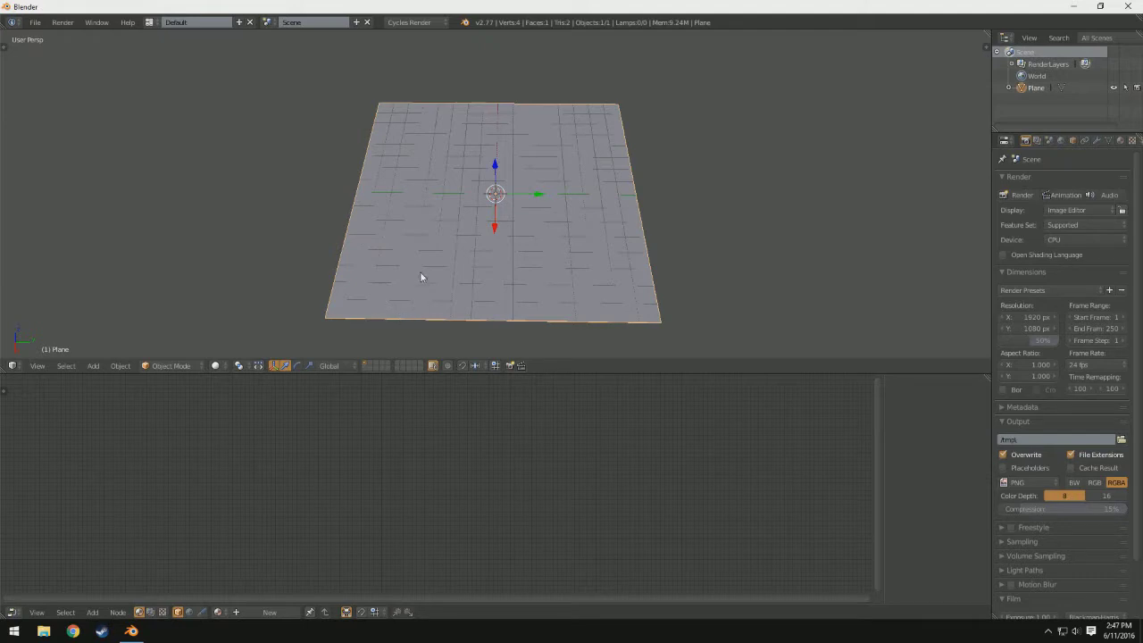
key(Tab)
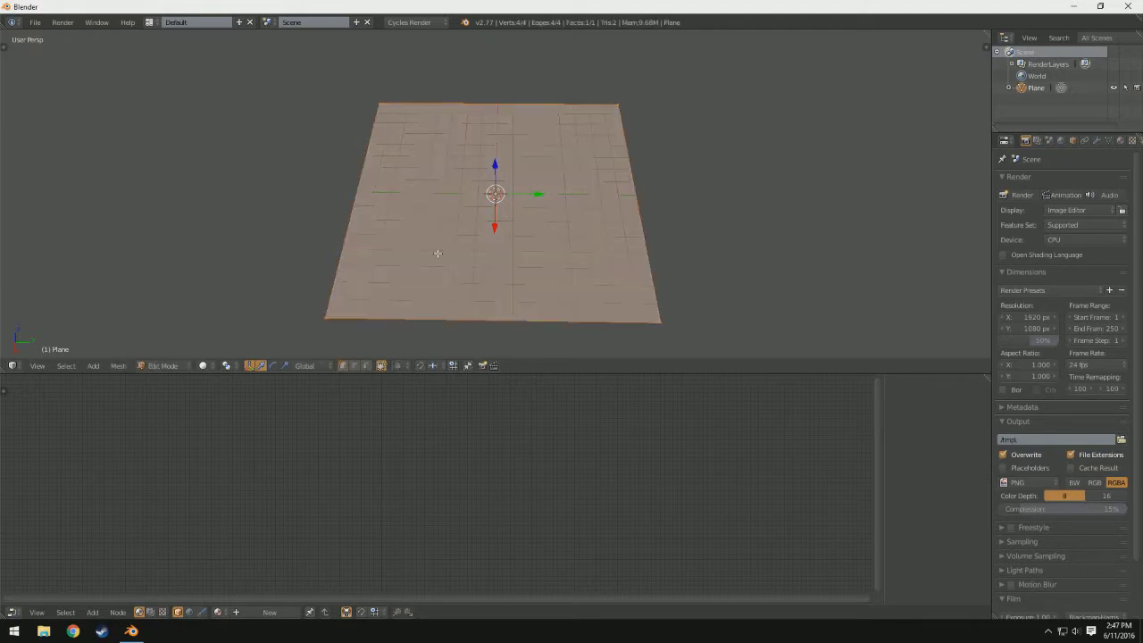
key(t)
scroll(42, 201, down, 3)
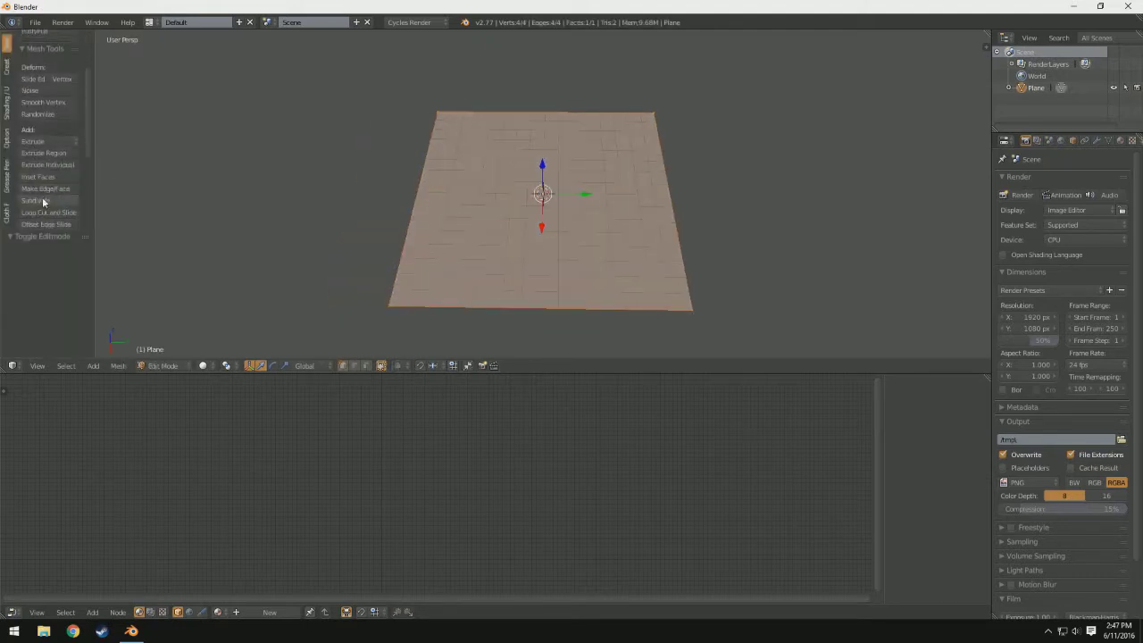
click(42, 198)
mouse_move(46, 266)
mouse_down()
mouse_move(82, 265)
mouse_move(54, 266)
mouse_up()
Subdivide the whole plane a second time with 10 cuts and return to Object Mode
key(Tab)
key(Tab)
click(54, 201)
scroll(628, 234, up, 4)
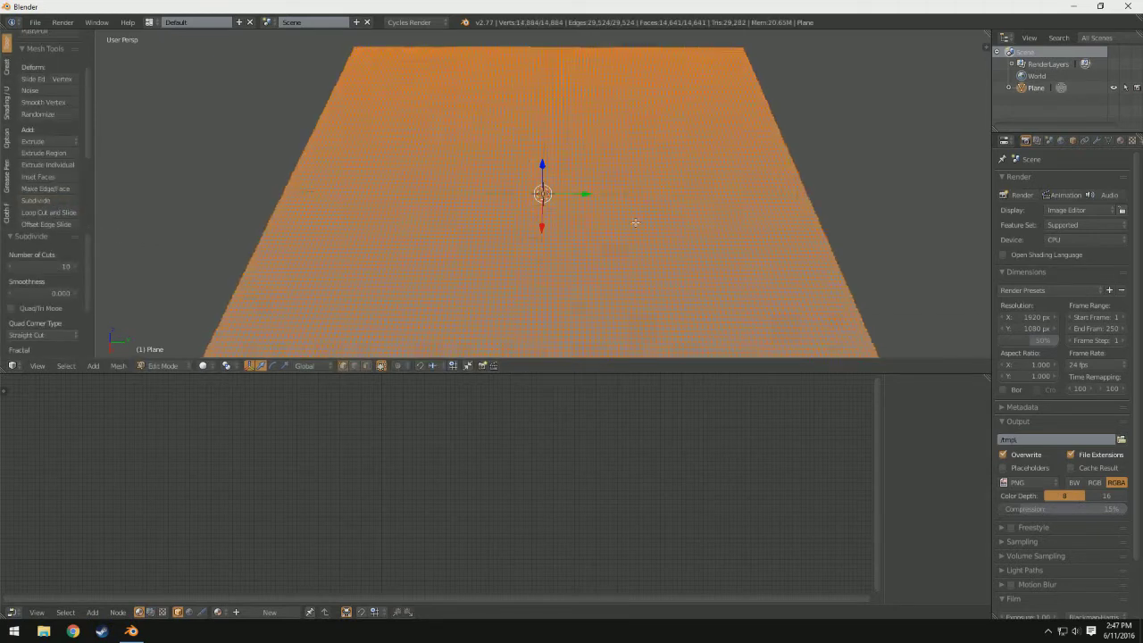
middle_drag(636, 223, 510, 258)
scroll(510, 259, down, 2)
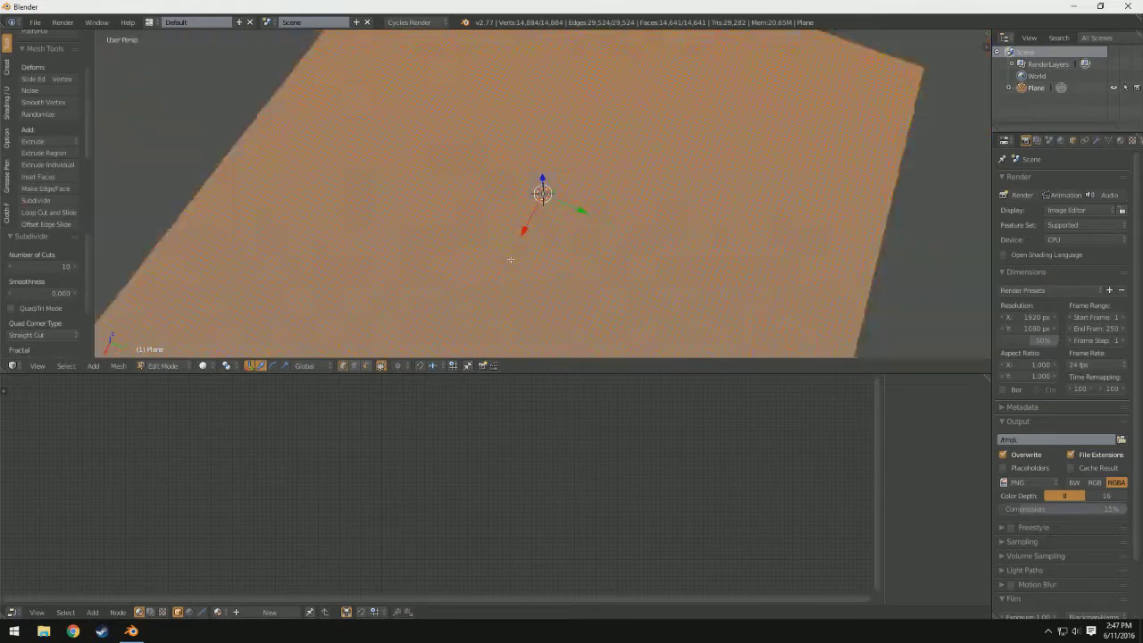
scroll(511, 260, down, 3)
middle_drag(594, 229, 661, 243)
key(Tab)
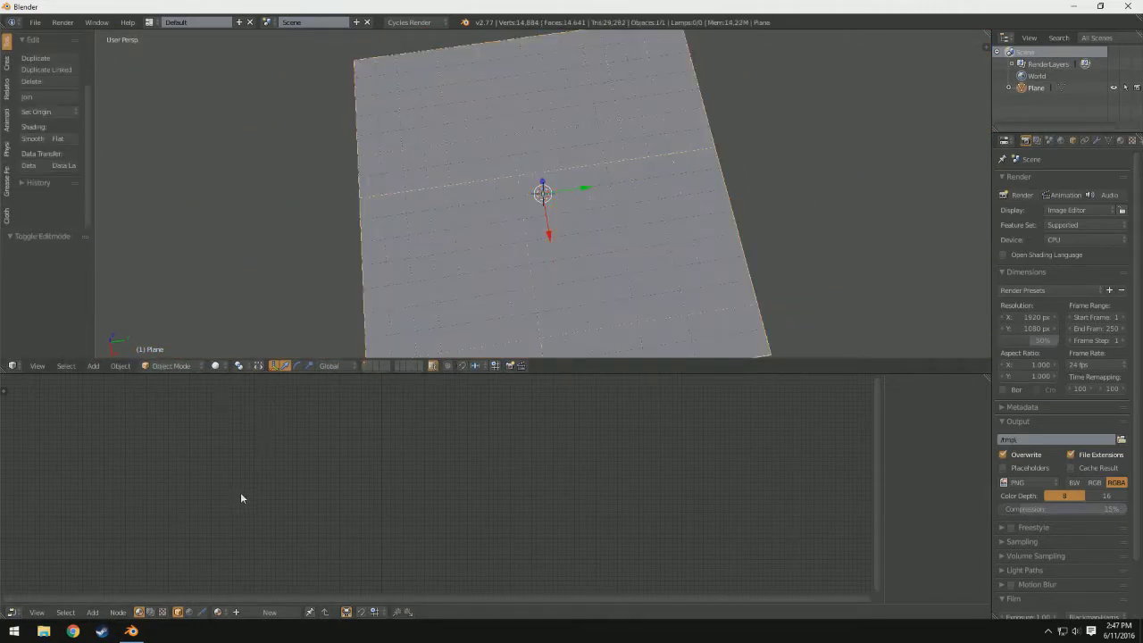
Create a new node material for the plane and delete its default Diffuse BSDF node
click(260, 613)
scroll(384, 483, up, 4)
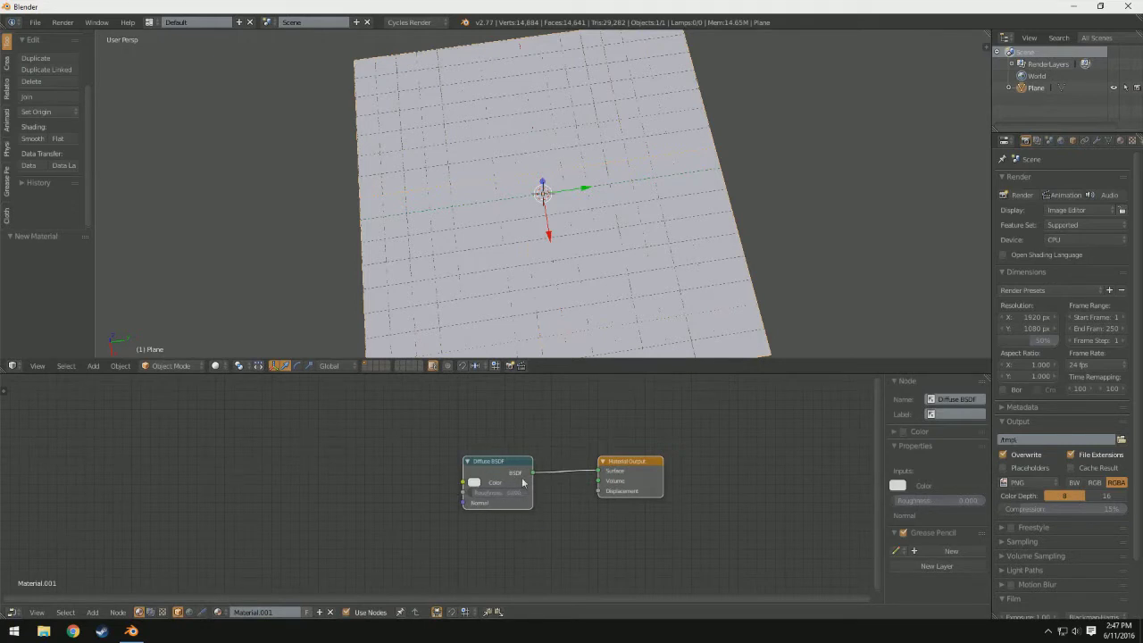
key(x)
key(ctrl+z)
key(ctrl+z)
key(x)
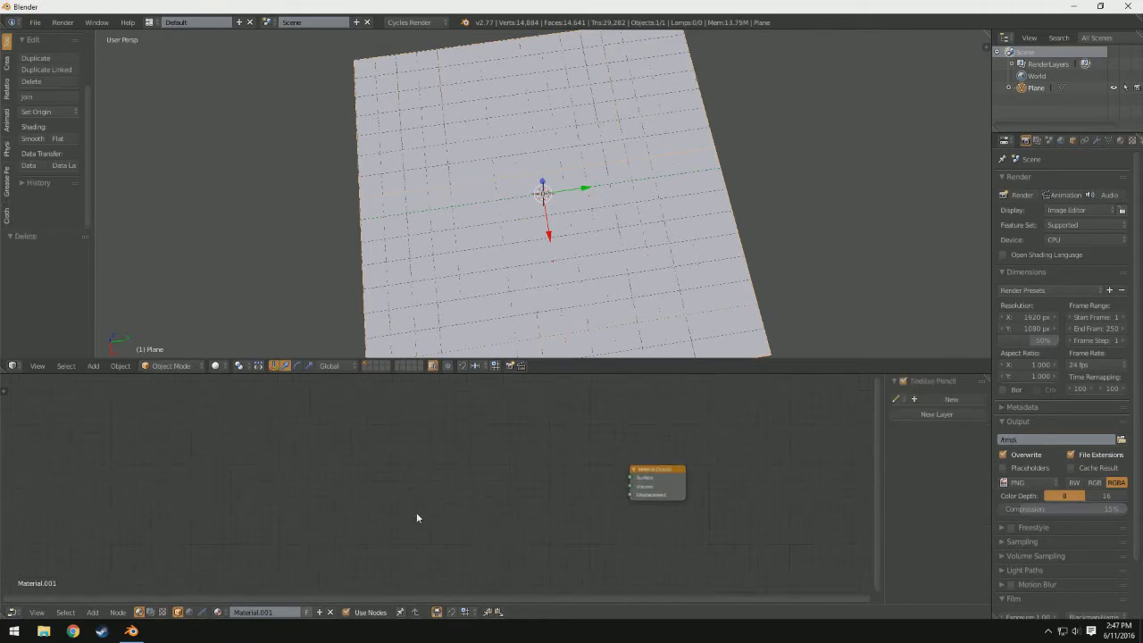
Add a Diffuse BSDF node and a Glossy BSDF node below it, ahead of the Material Output
click(94, 612)
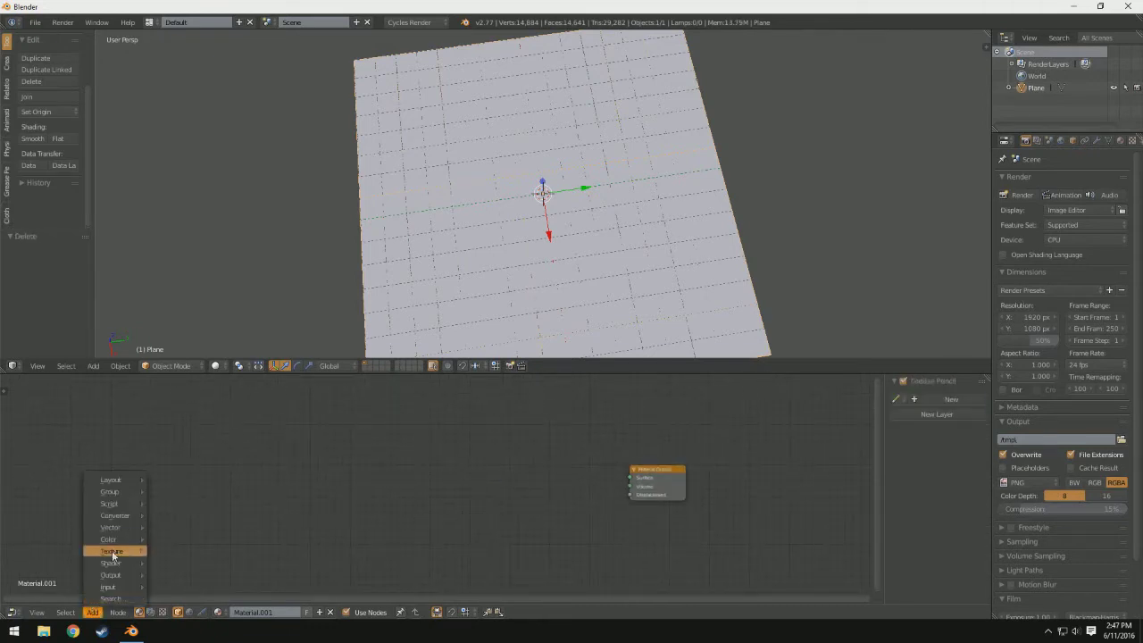
mouse_move(113, 565)
click(197, 366)
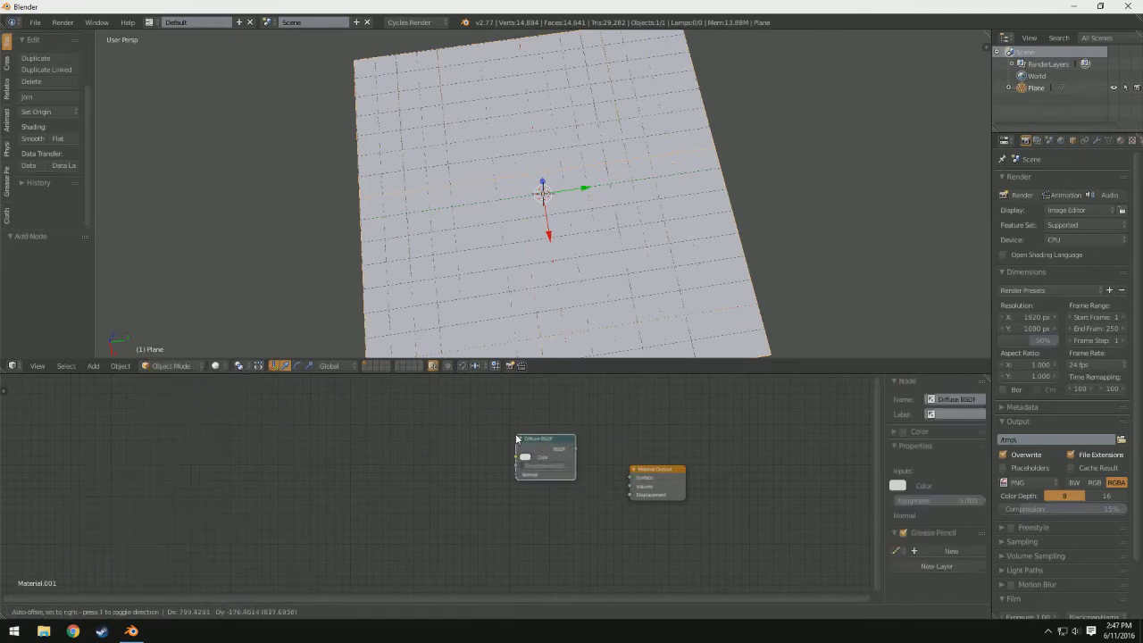
click(465, 435)
click(93, 612)
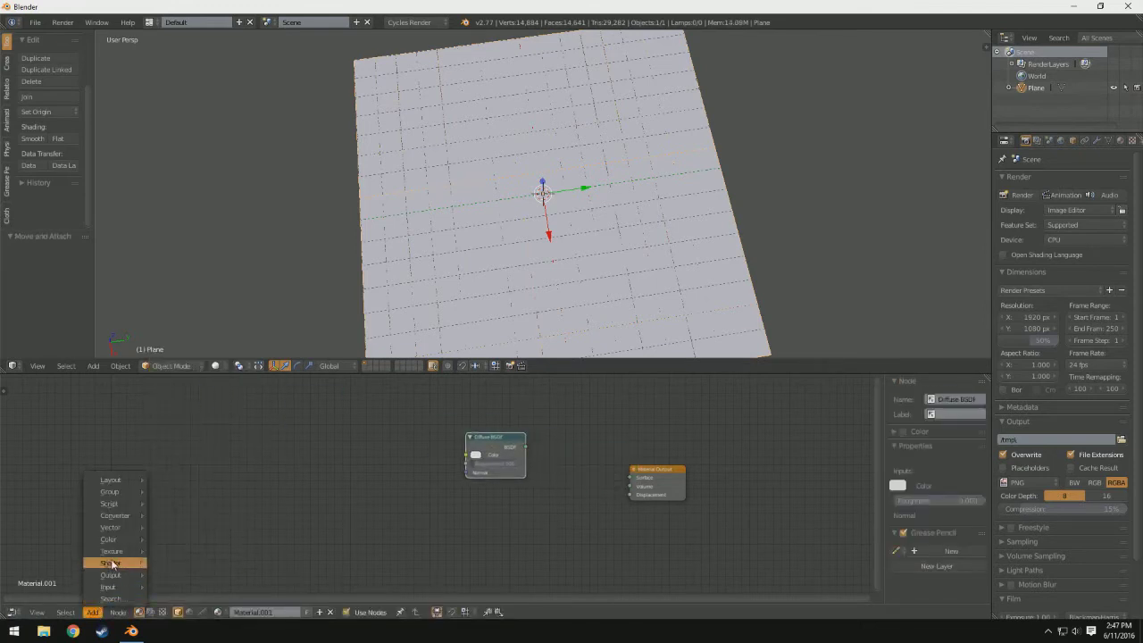
mouse_move(112, 564)
click(184, 380)
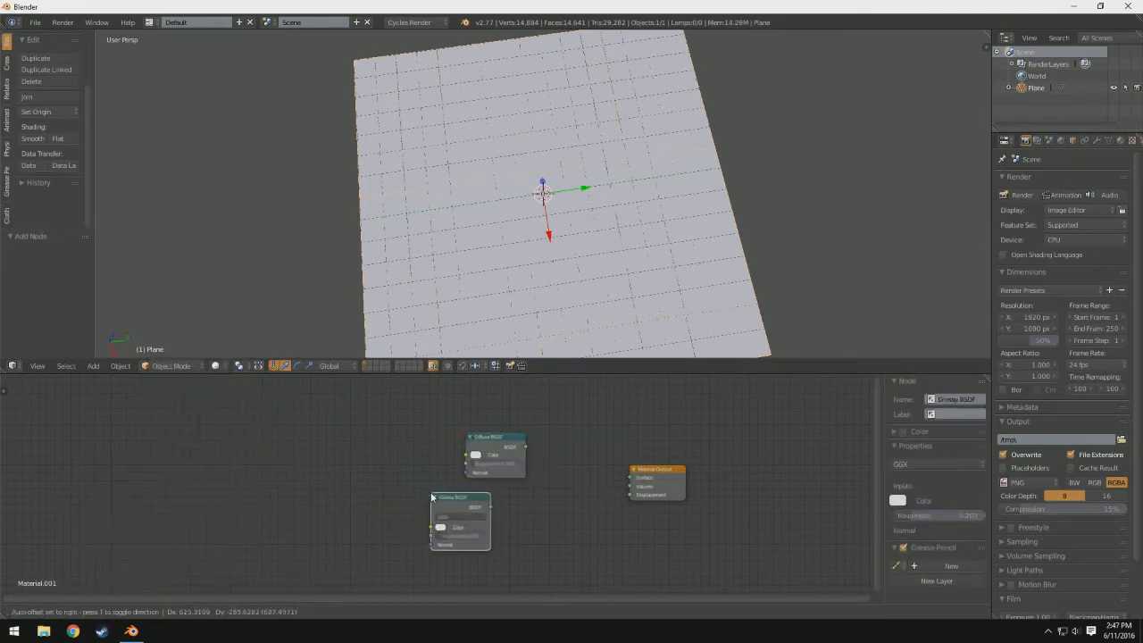
click(452, 452)
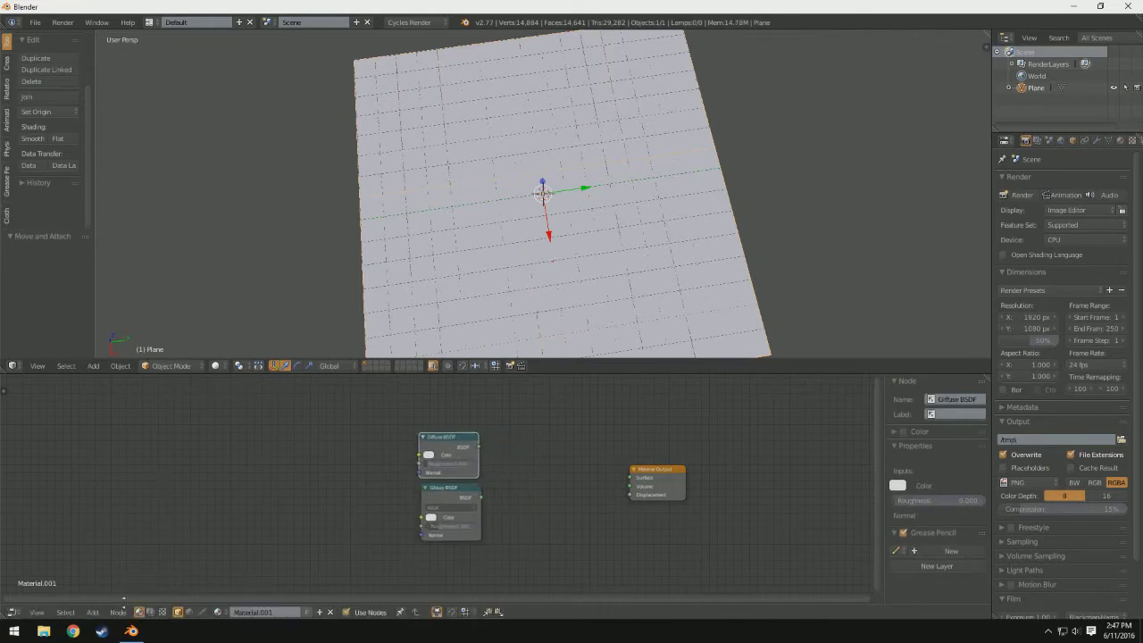
Add a Mix Shader combining the Diffuse and Glossy BSDF nodes and link it to the Material Output's Surface
click(93, 612)
mouse_move(116, 541)
mouse_move(110, 563)
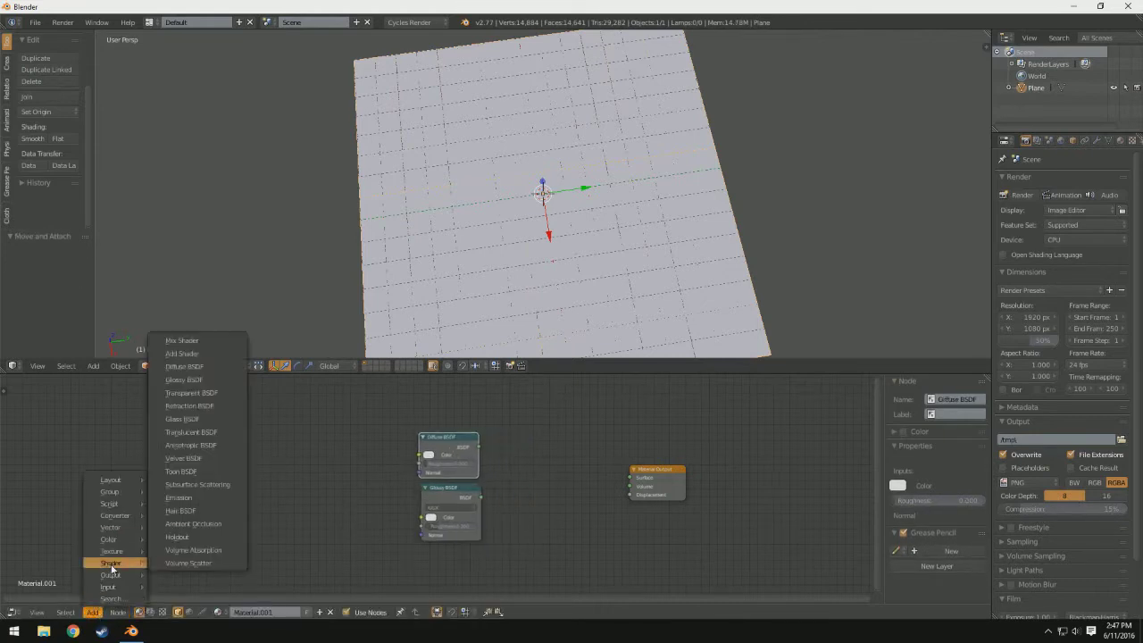
click(193, 344)
click(545, 461)
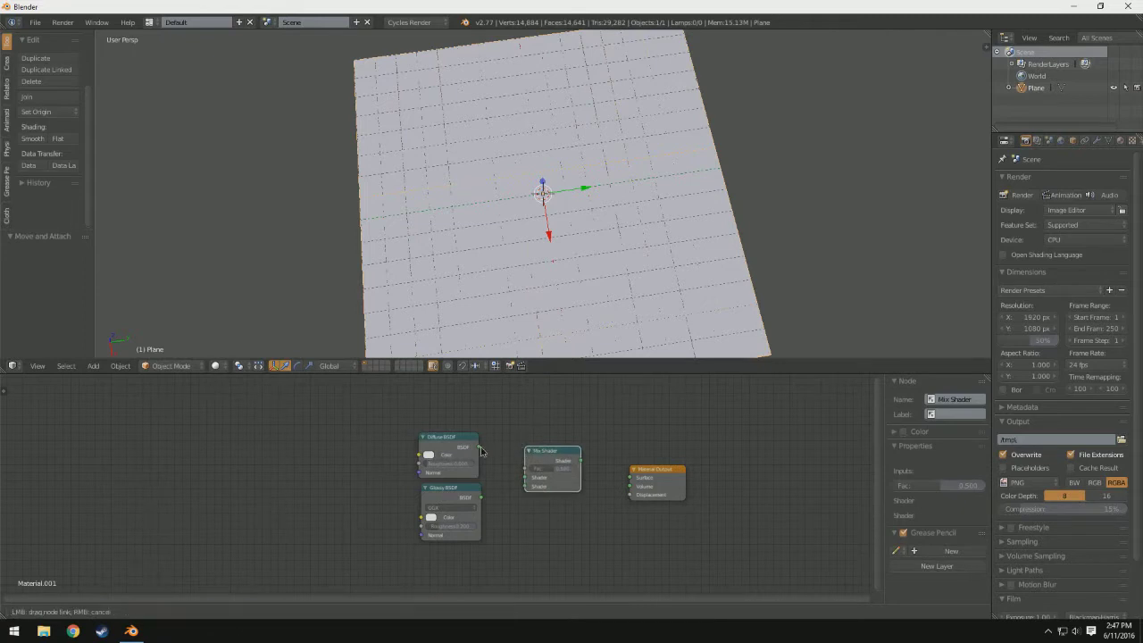
drag(479, 447, 481, 497)
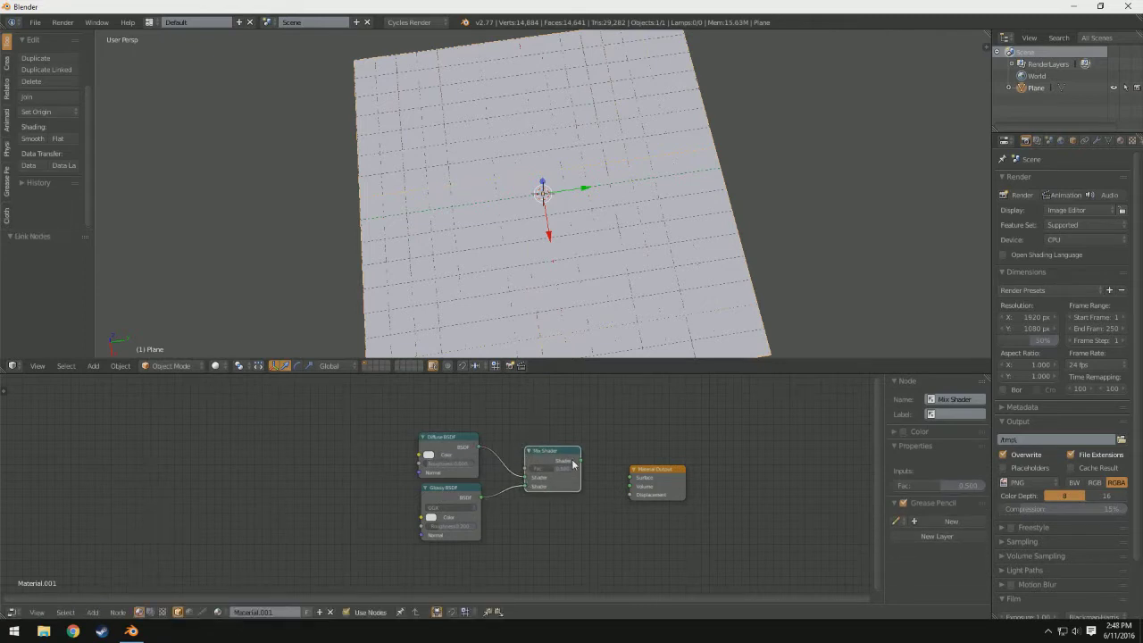
mouse_move(579, 461)
mouse_down()
mouse_move(640, 486)
mouse_move(630, 478)
mouse_up()
Set the viewport shading to Rendered and enable Pro Lighting: Skies (Demo) for the world
mouse_move(449, 268)
middle_down()
mouse_move(502, 263)
mouse_move(464, 257)
middle_up()
click(215, 365)
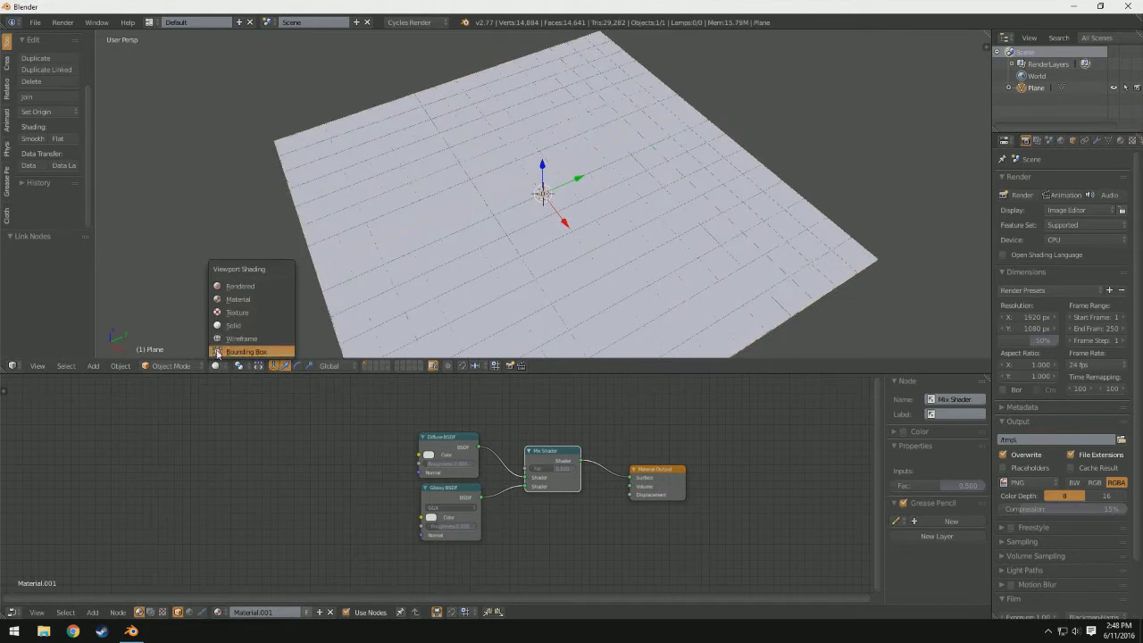
click(241, 287)
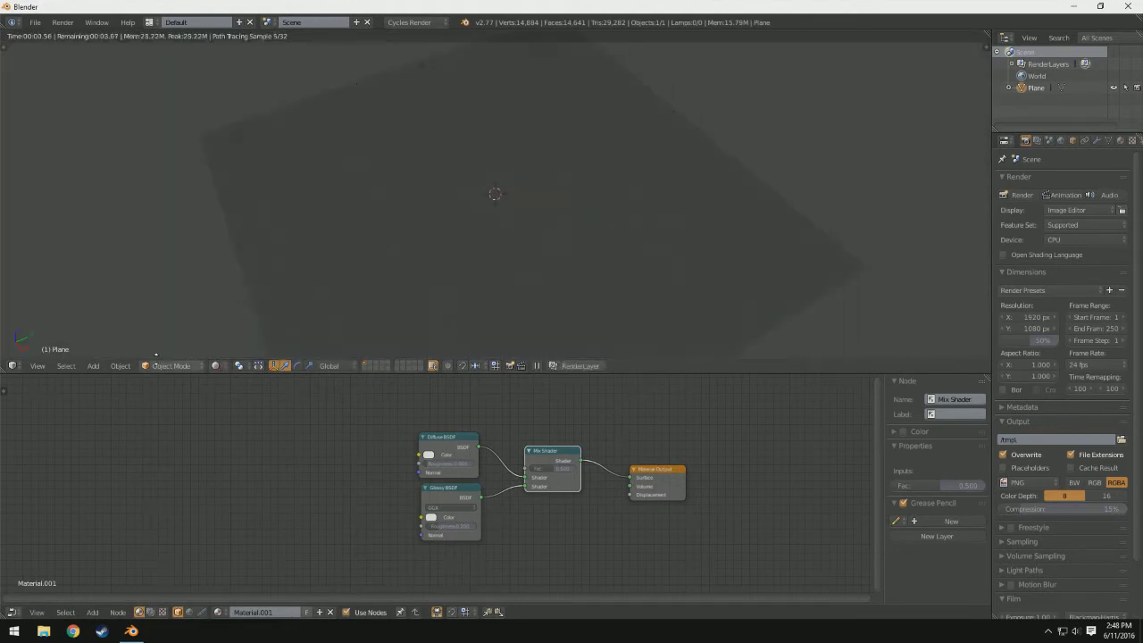
click(1060, 140)
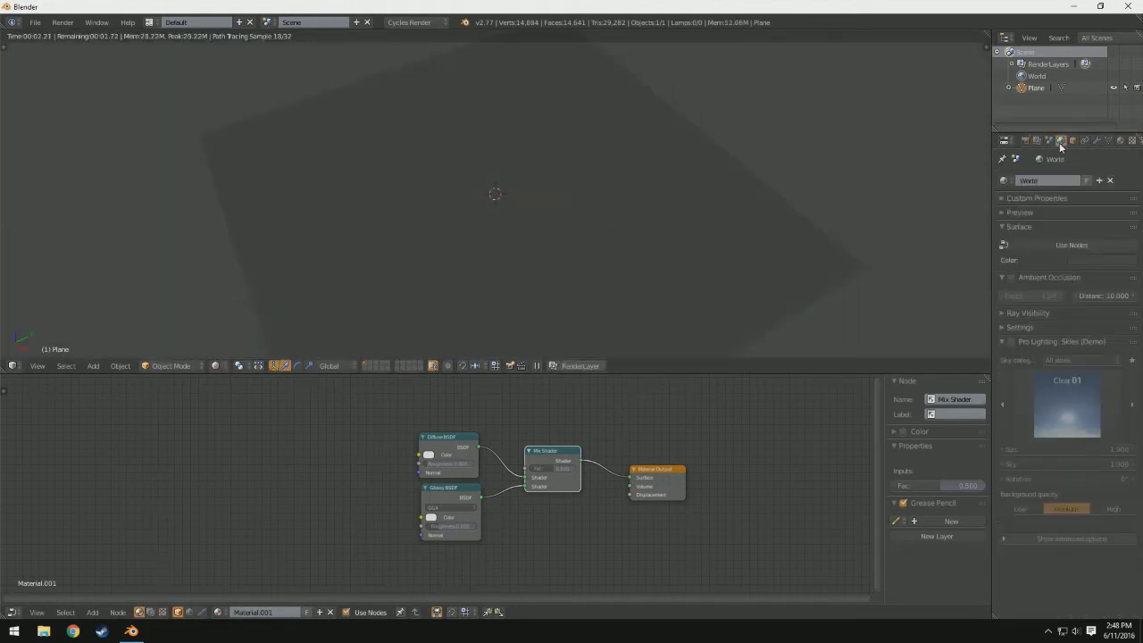
click(1012, 341)
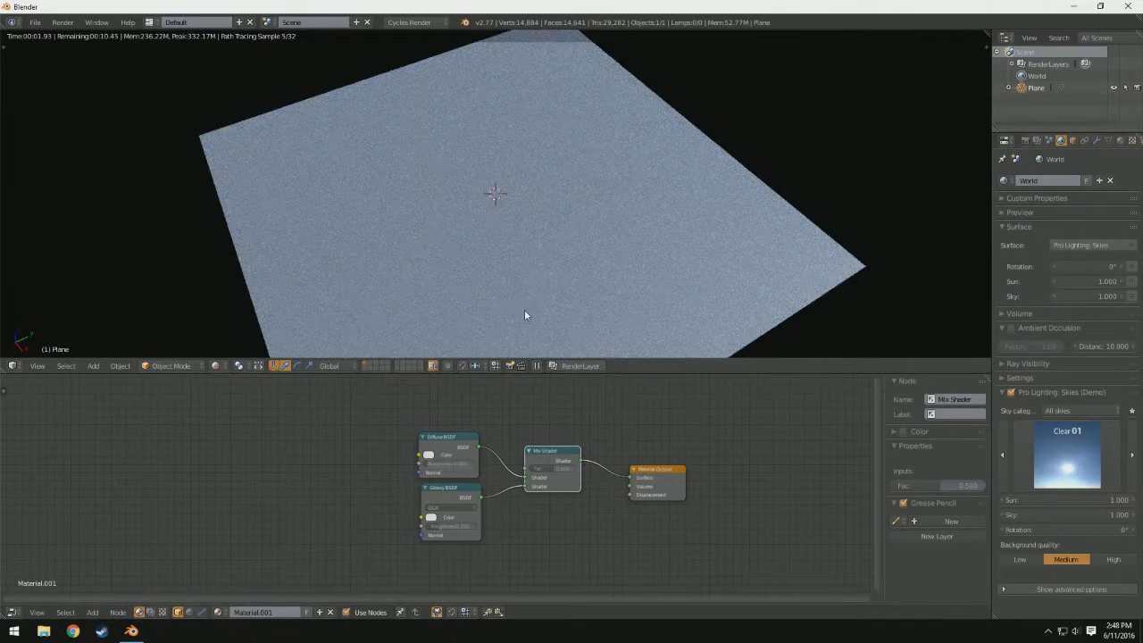
Change the Pro Lighting sky from Clear 01 to the next preset
middle_drag(462, 322, 638, 280)
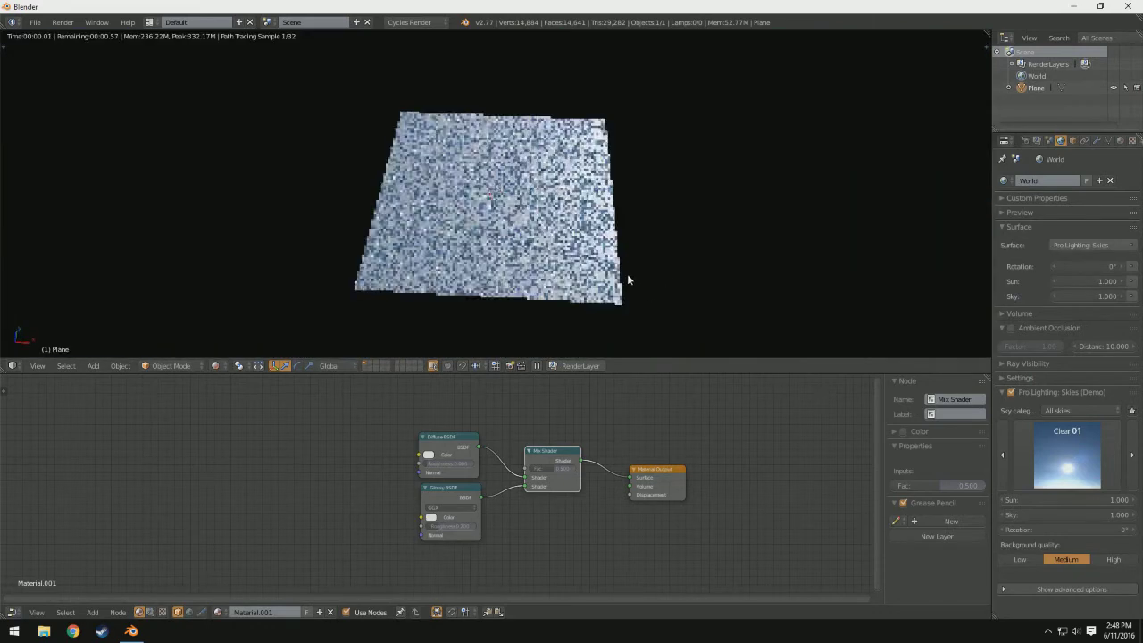
scroll(627, 280, up, 4)
click(1132, 455)
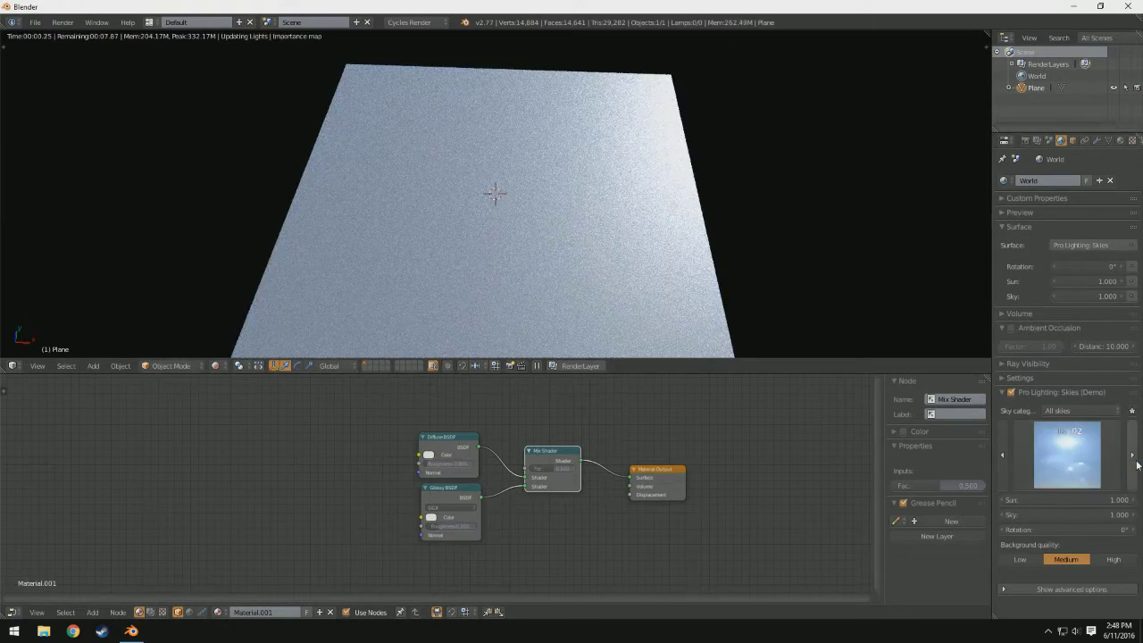
Switch the Pro Lighting sky to the Clear 04 preset and check the plane's lighting from several angles
click(1133, 455)
click(1132, 455)
scroll(705, 201, down, 3)
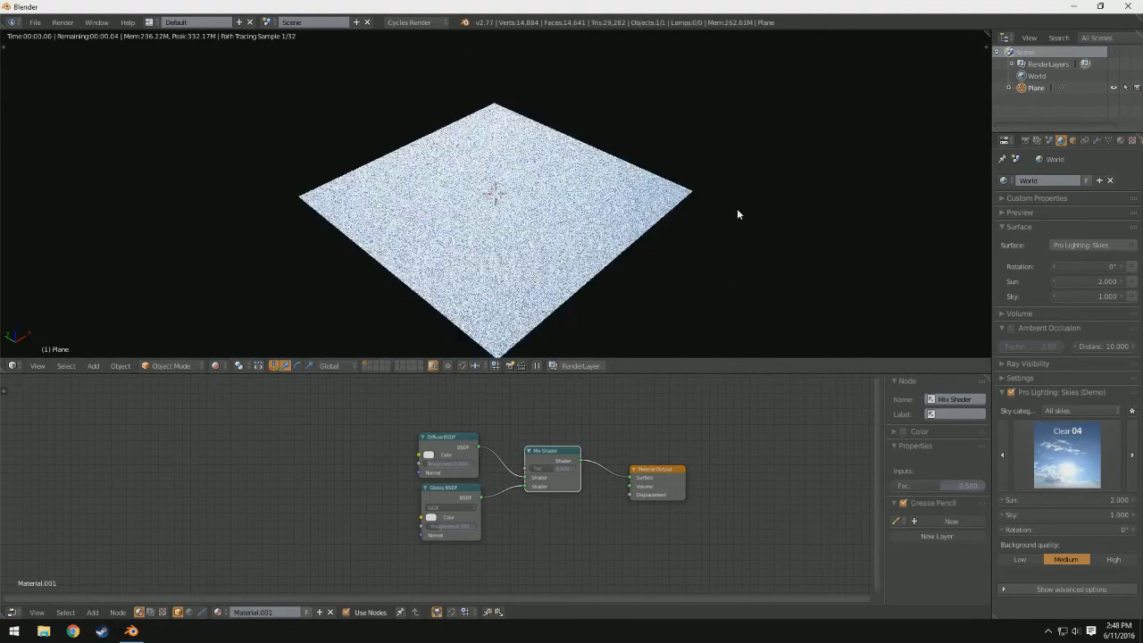
middle_drag(737, 215, 691, 199)
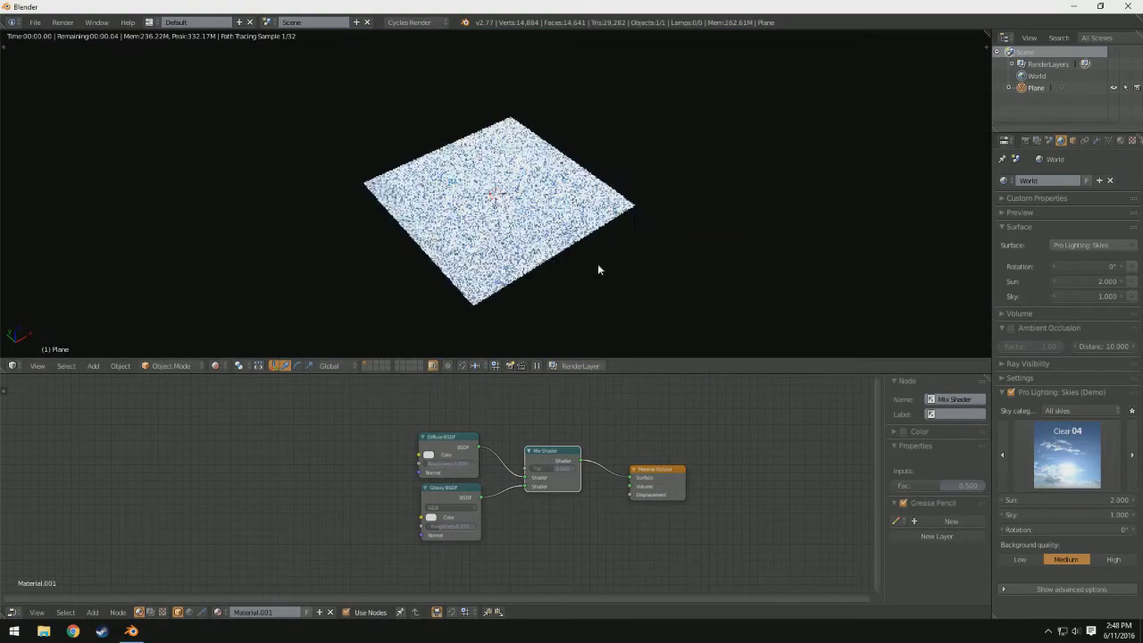
scroll(598, 268, up, 4)
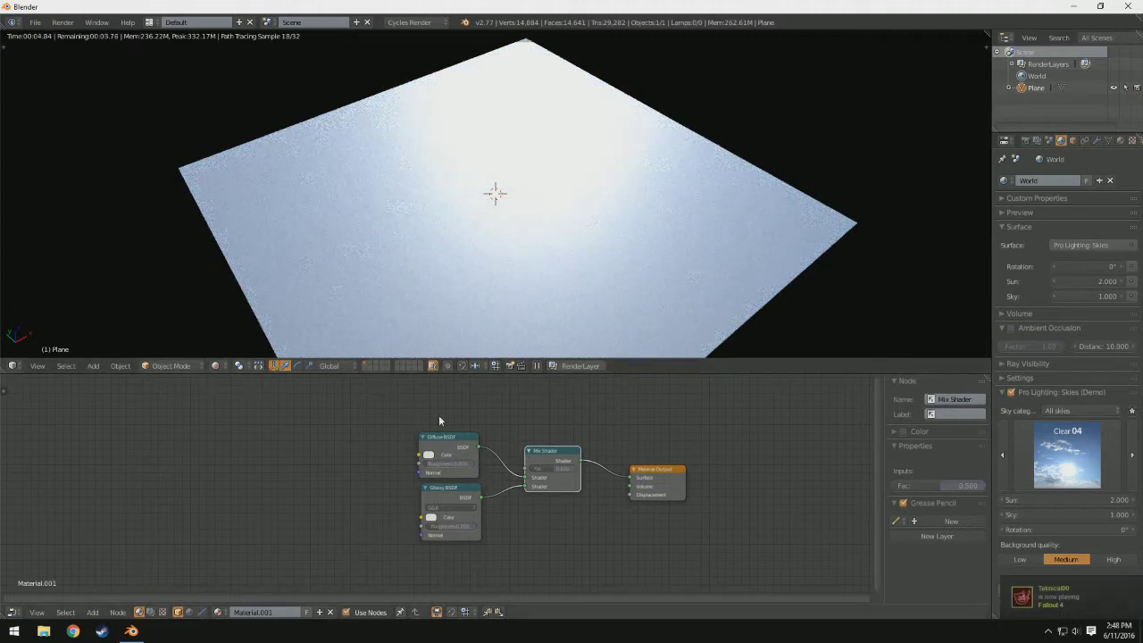
drag(462, 439, 465, 441)
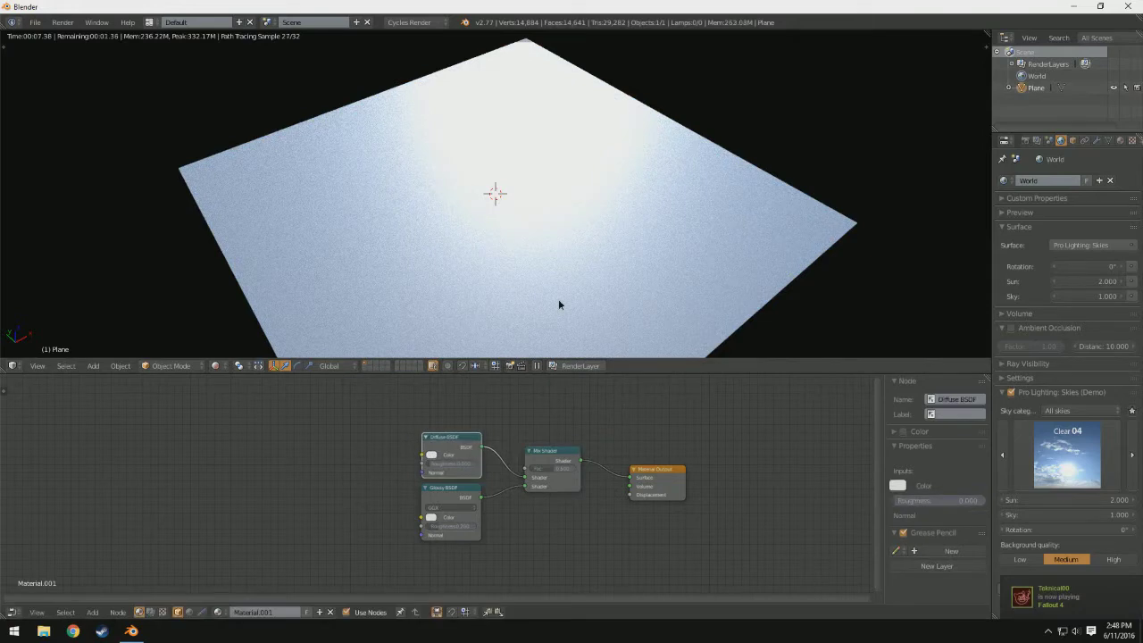
middle_drag(560, 303, 530, 122)
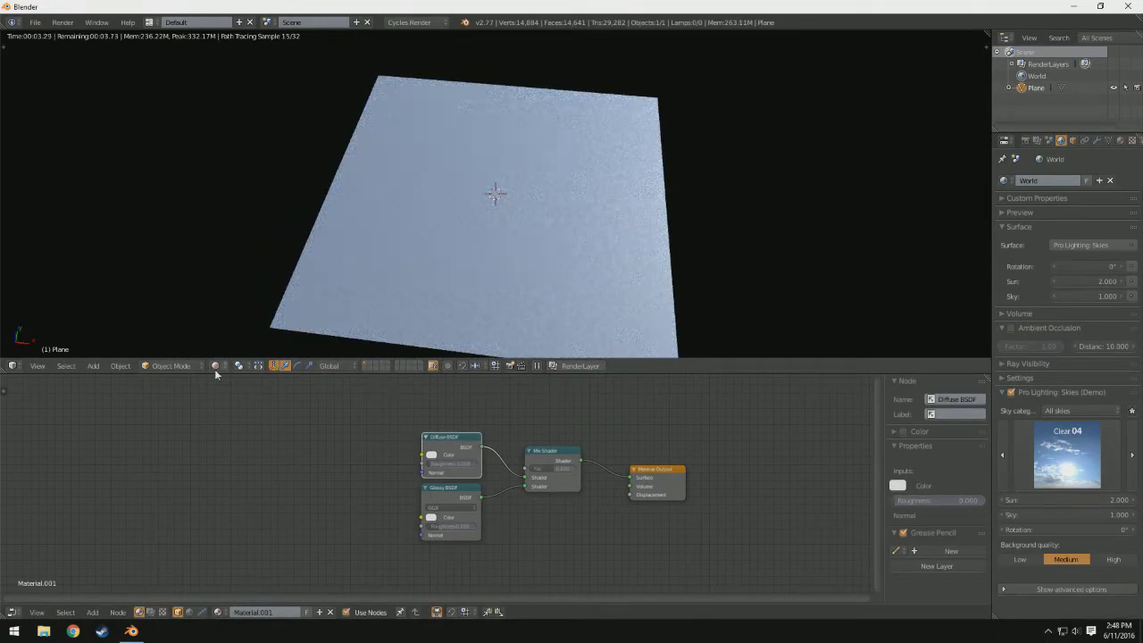
Return the viewport to Solid shading and put the plane in Vertex Paint mode with the brush settings shown
key(shift+z)
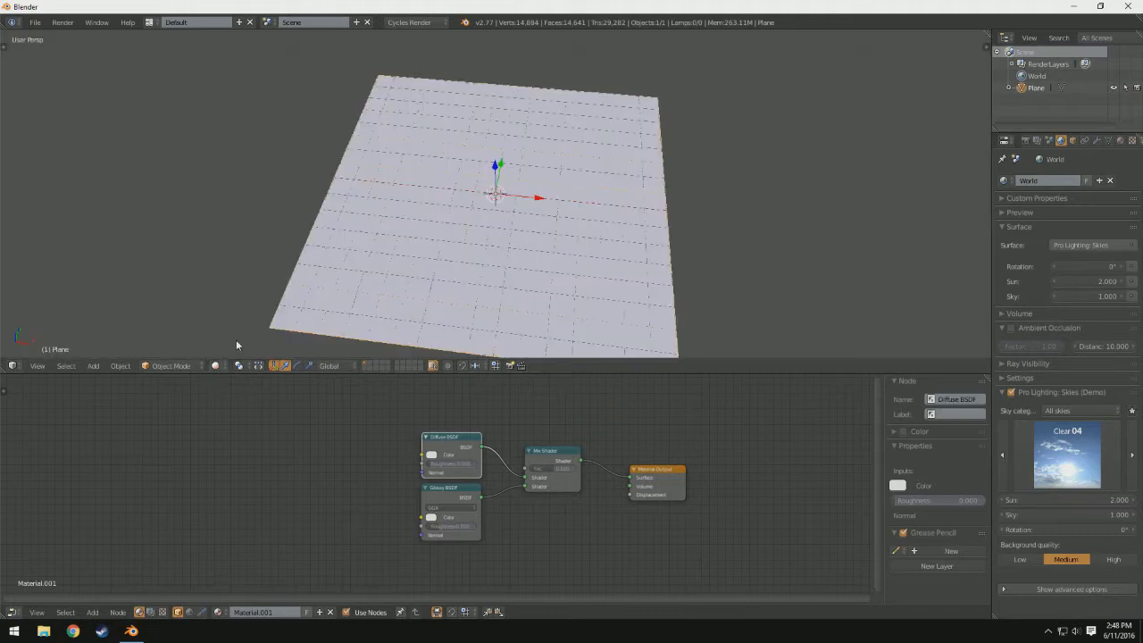
click(175, 367)
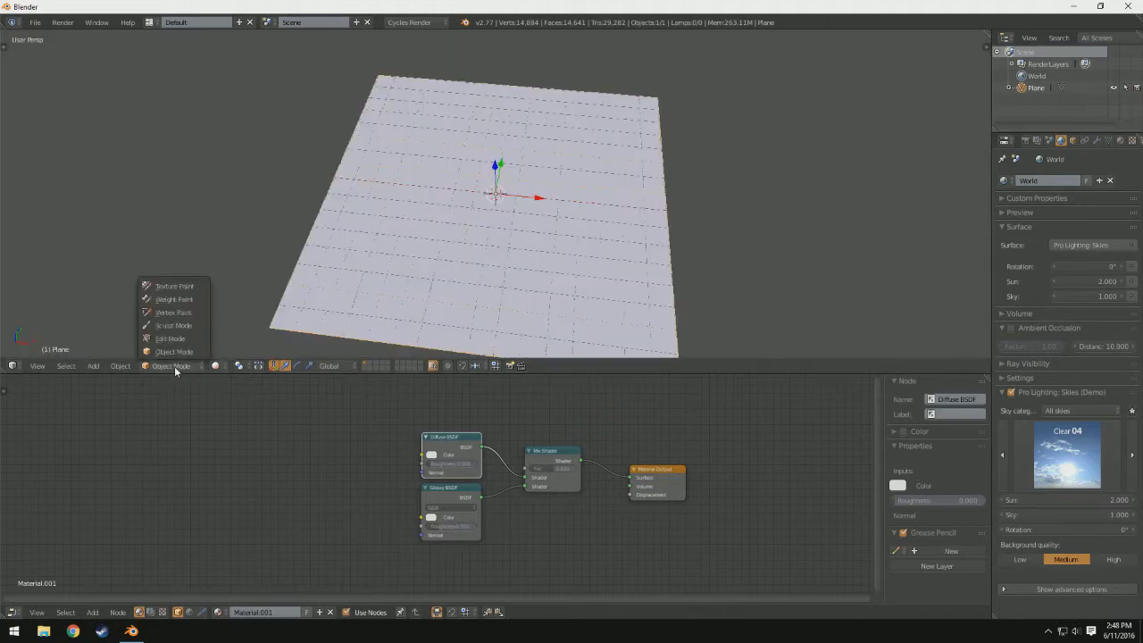
click(190, 312)
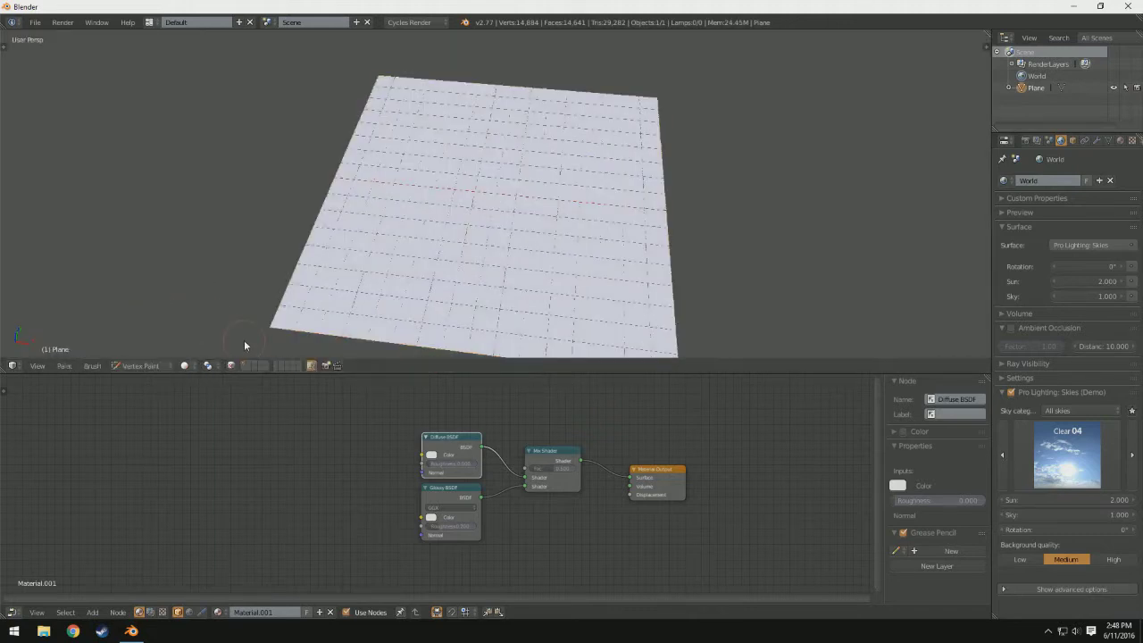
key(t)
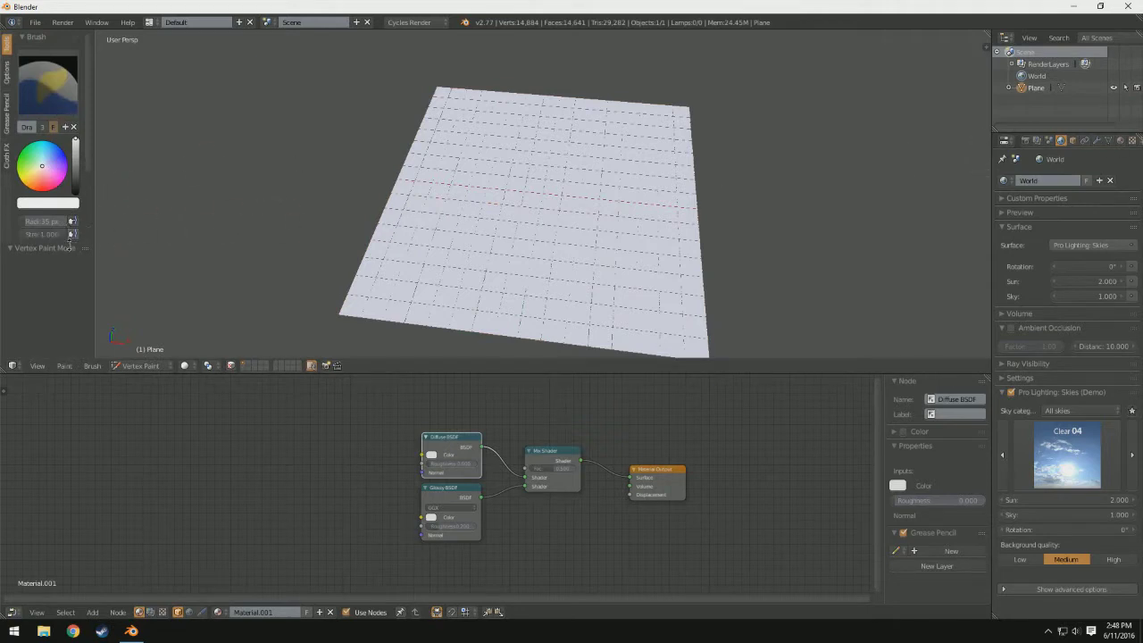
In the plane's mesh data, keep a single vertex color layer and rename it DiffGlos
click(1109, 141)
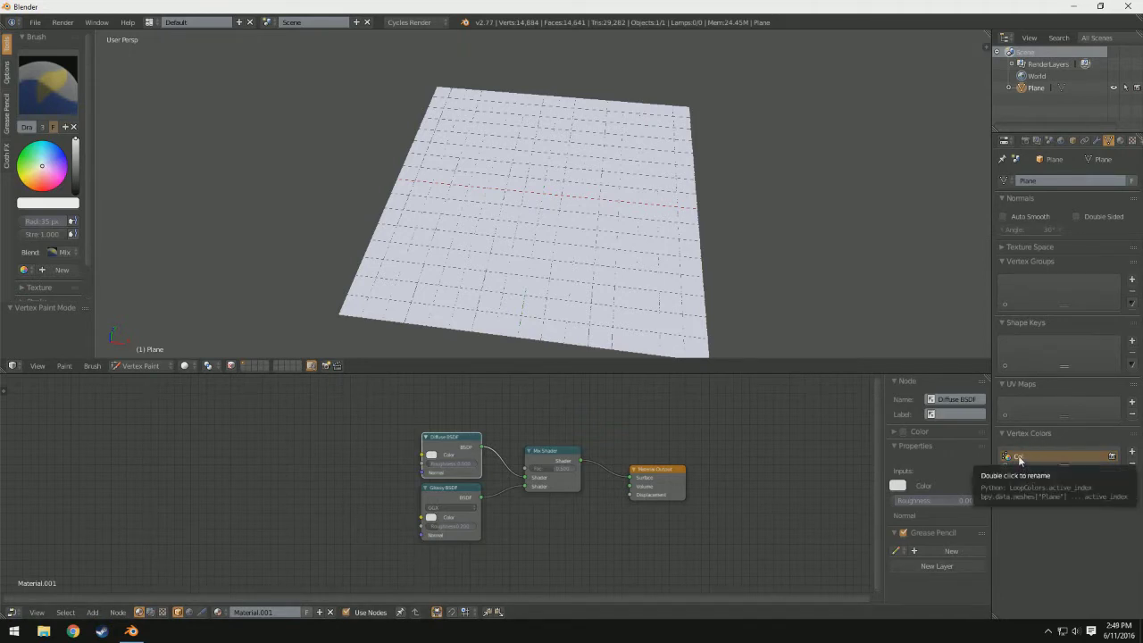
click(1133, 452)
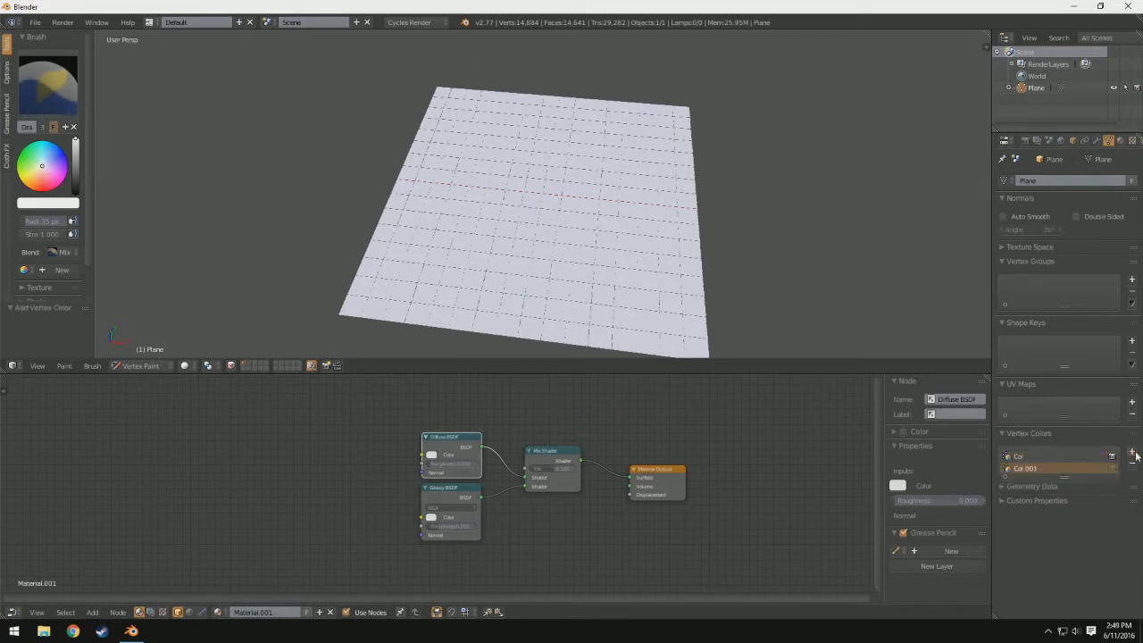
click(1133, 464)
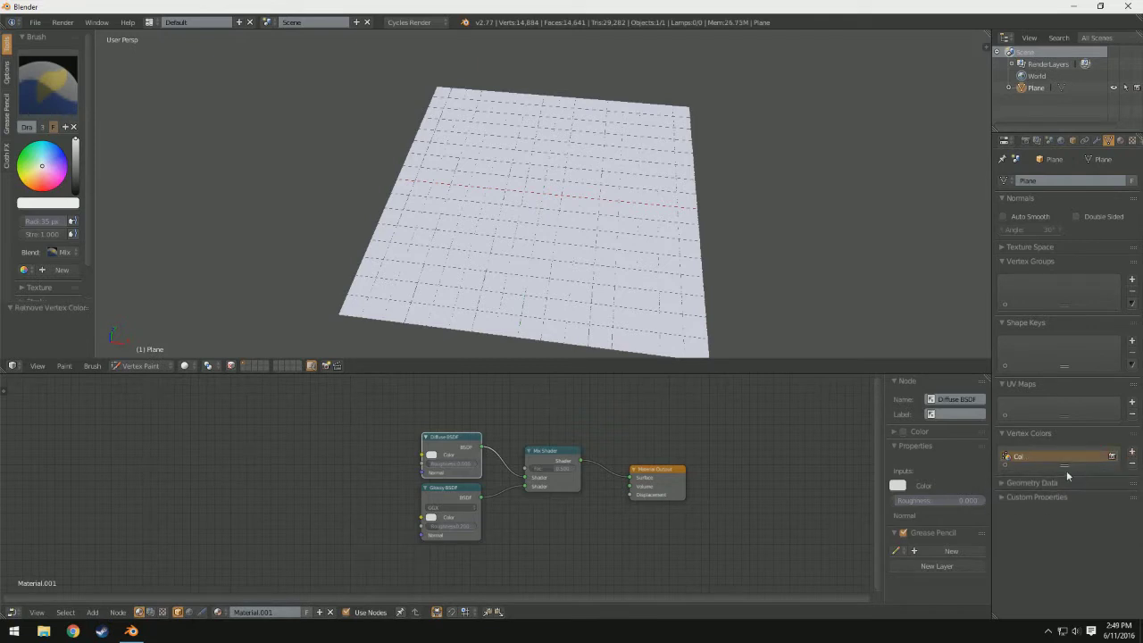
double_click(1019, 458)
key(ctrl+a)
text(Dif)
key(Return)
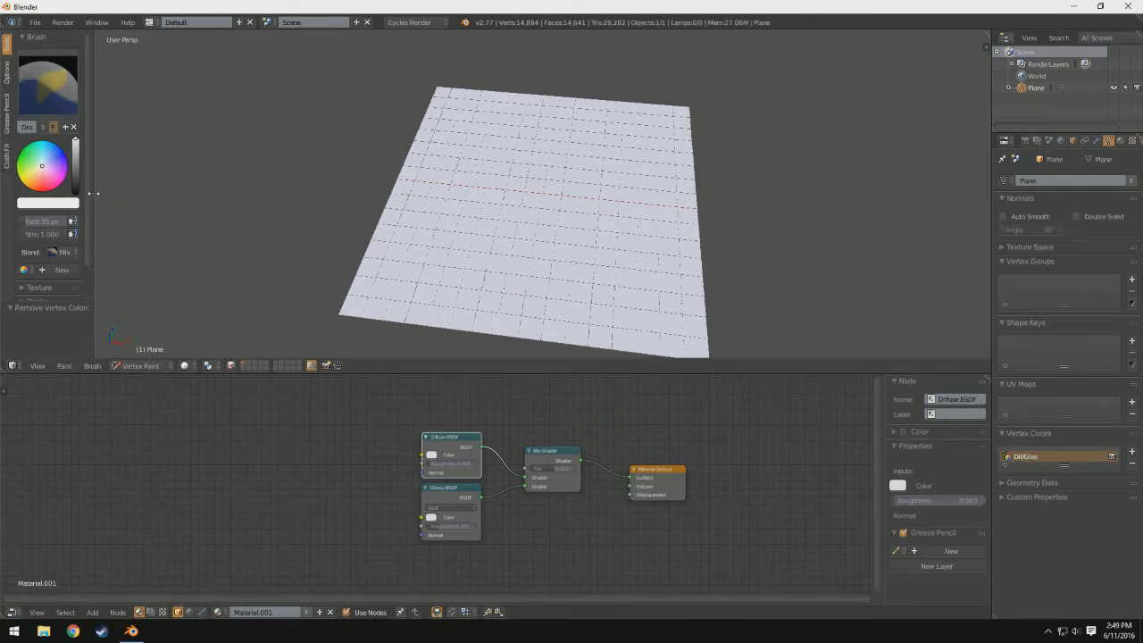
Set the vertex paint brush color to black and paint two vertical strokes as eyes on the plane
middle_drag(620, 200, 689, 265)
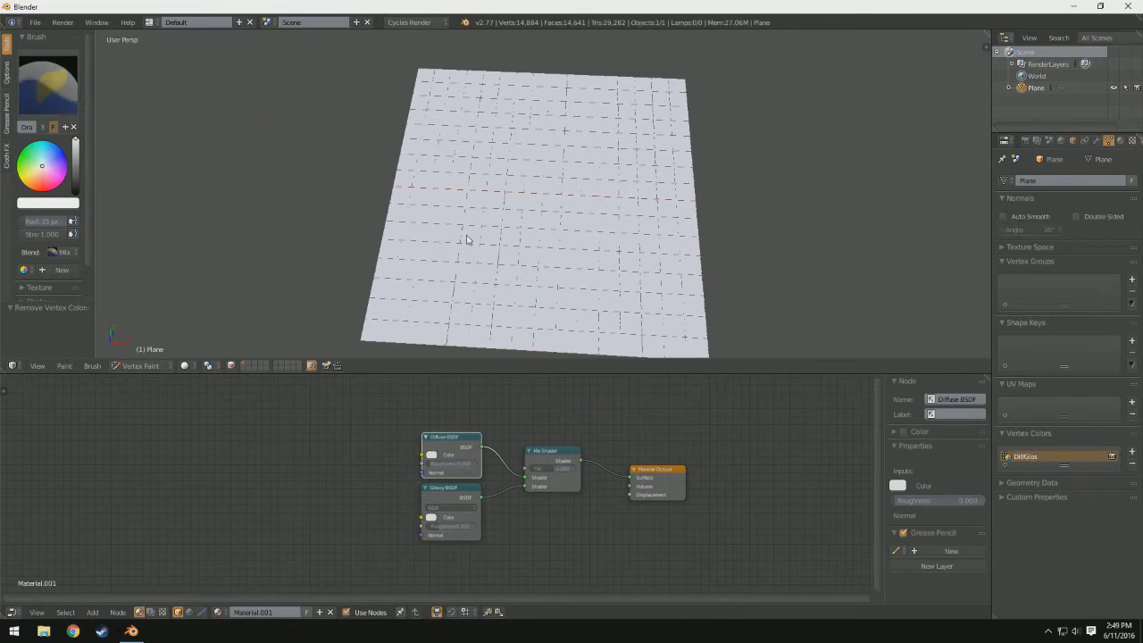
drag(76, 172, 76, 193)
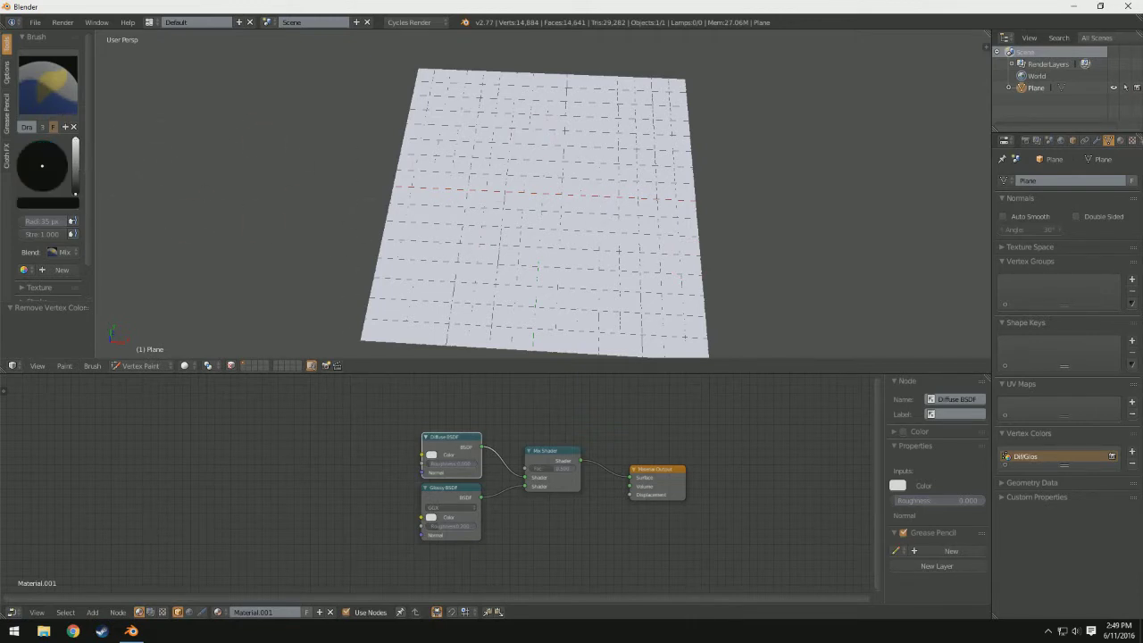
scroll(508, 167, down, 2)
middle_drag(541, 194, 577, 193)
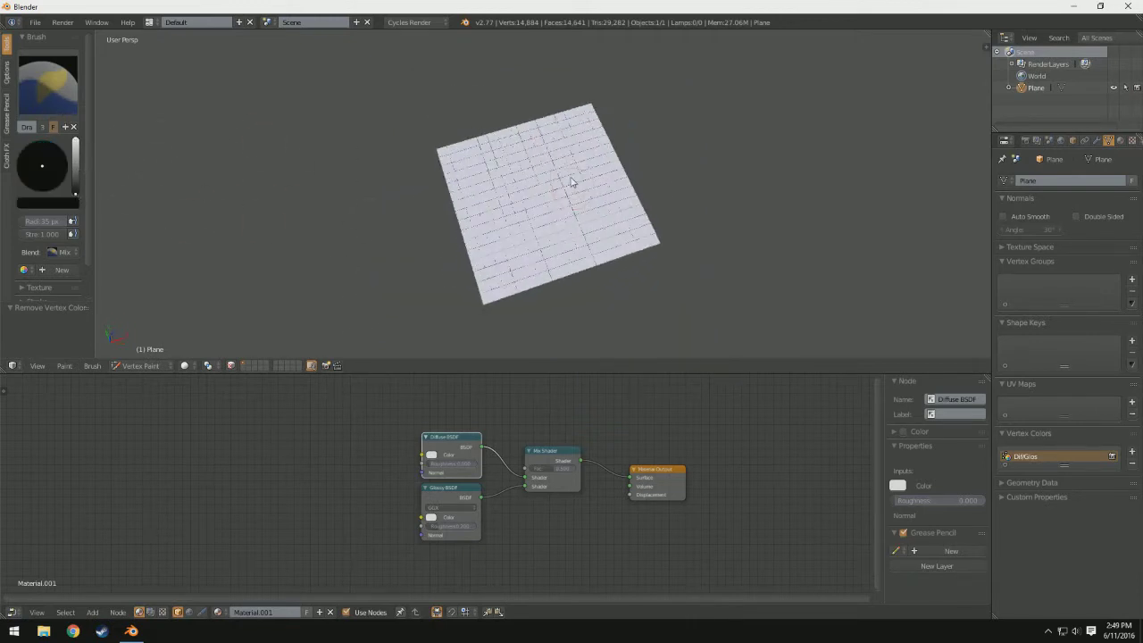
scroll(537, 158, up, 5)
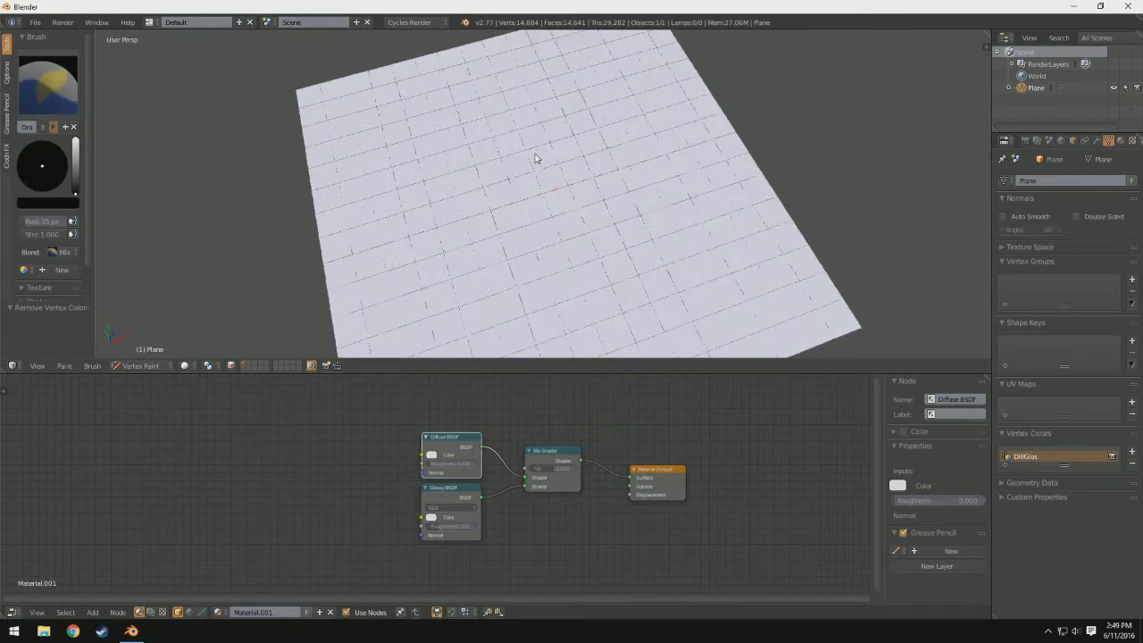
drag(448, 107, 480, 192)
drag(526, 69, 560, 174)
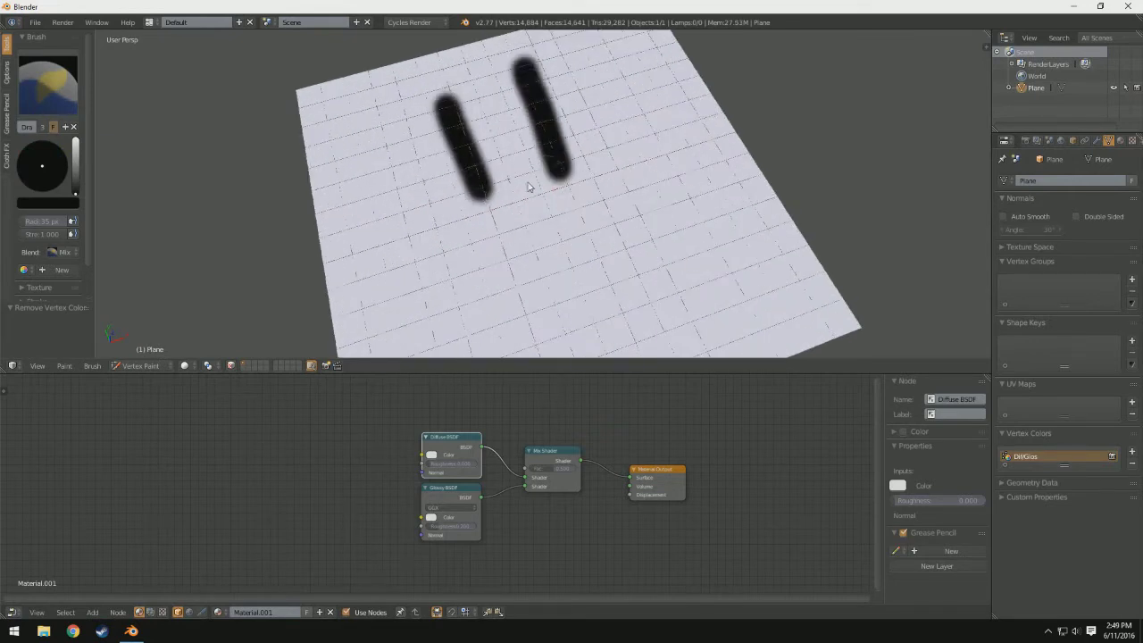
click(430, 233)
mouse_move(432, 235)
mouse_down()
mouse_move(670, 190)
mouse_move(665, 154)
mouse_up()
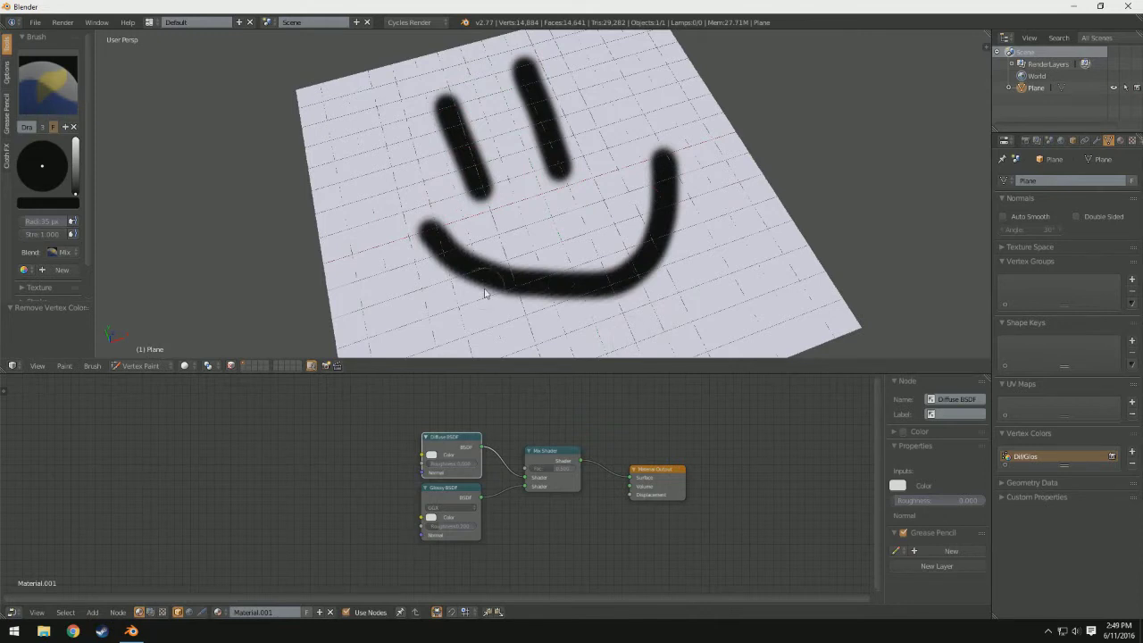
key(ctrl+z)
Paint a black curved smile below the two eye strokes and set the brush color back to white
middle_drag(462, 223, 450, 217)
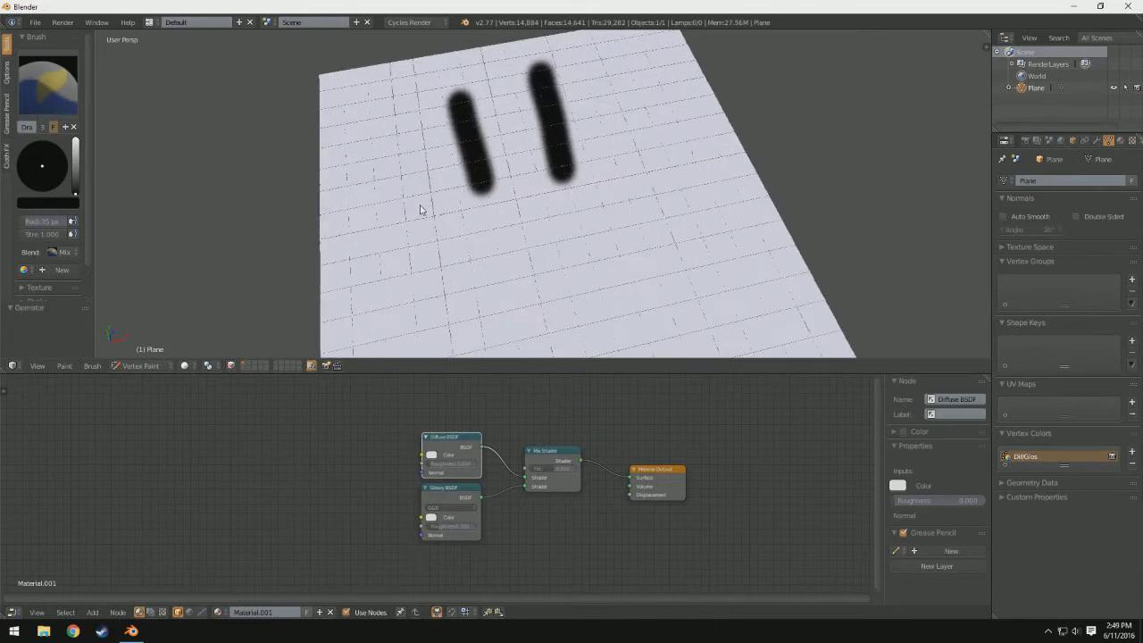
mouse_move(413, 202)
mouse_down()
mouse_move(492, 272)
mouse_move(613, 205)
mouse_move(618, 177)
mouse_up()
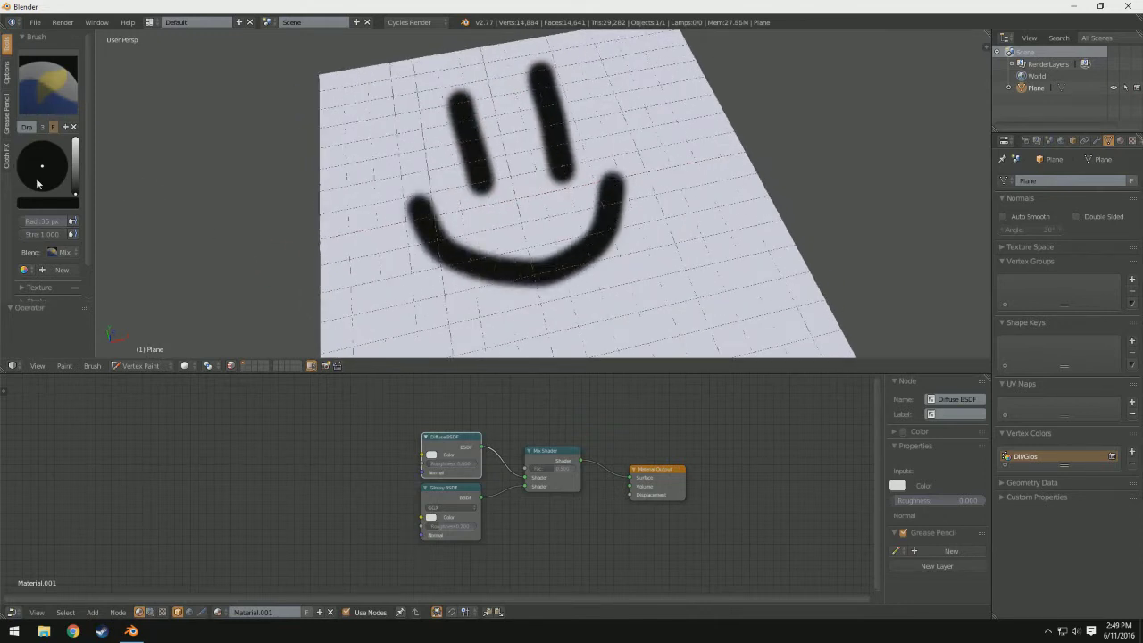
drag(77, 184, 75, 143)
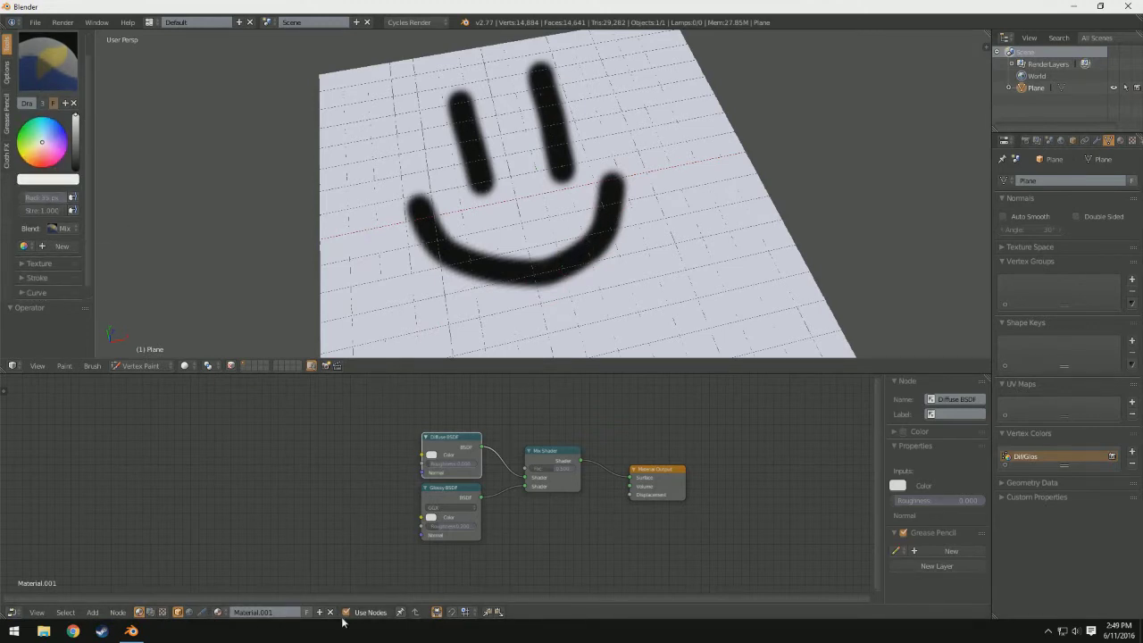
Set the viewport shading to Rendered and move the Glossy and Diffuse BSDF nodes down, leaving space above them
click(186, 364)
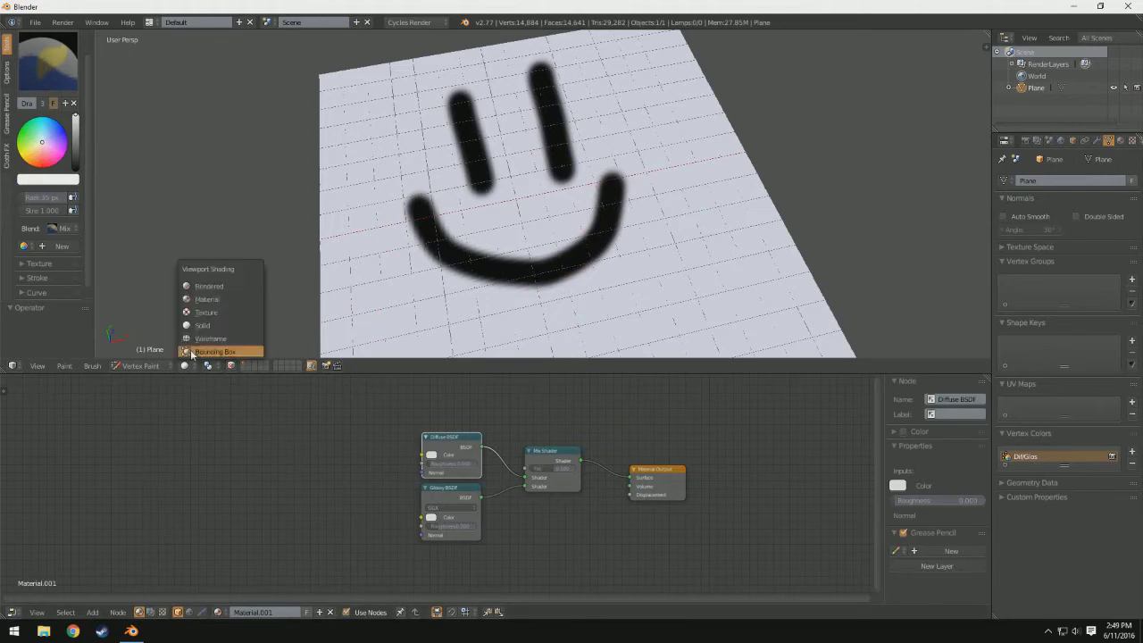
click(201, 286)
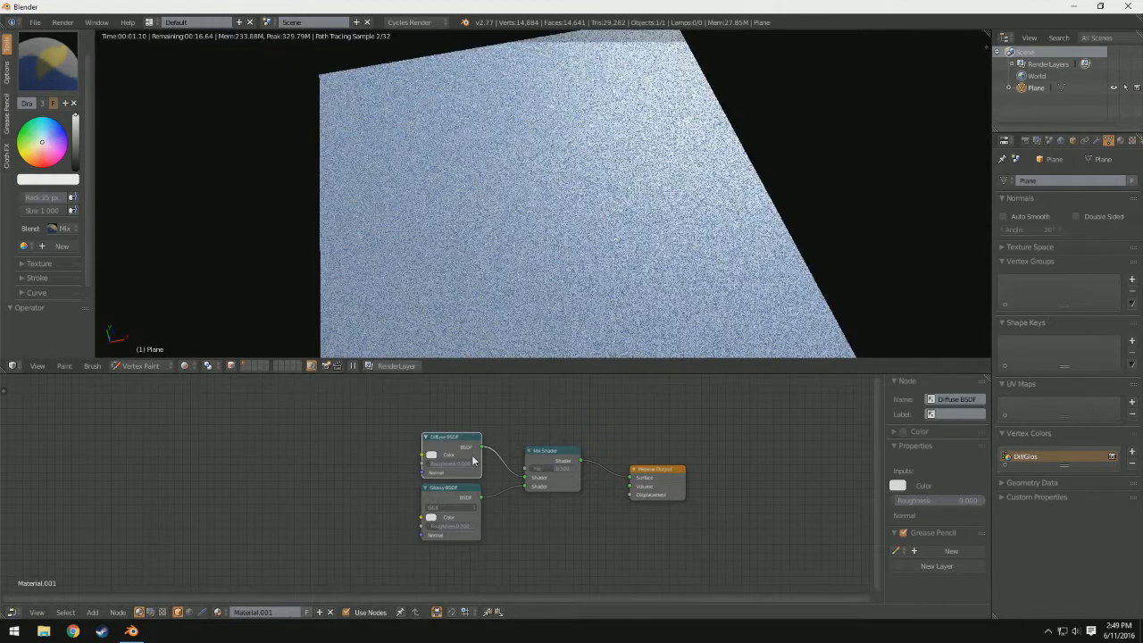
middle_drag(473, 460, 448, 478)
drag(422, 521, 421, 552)
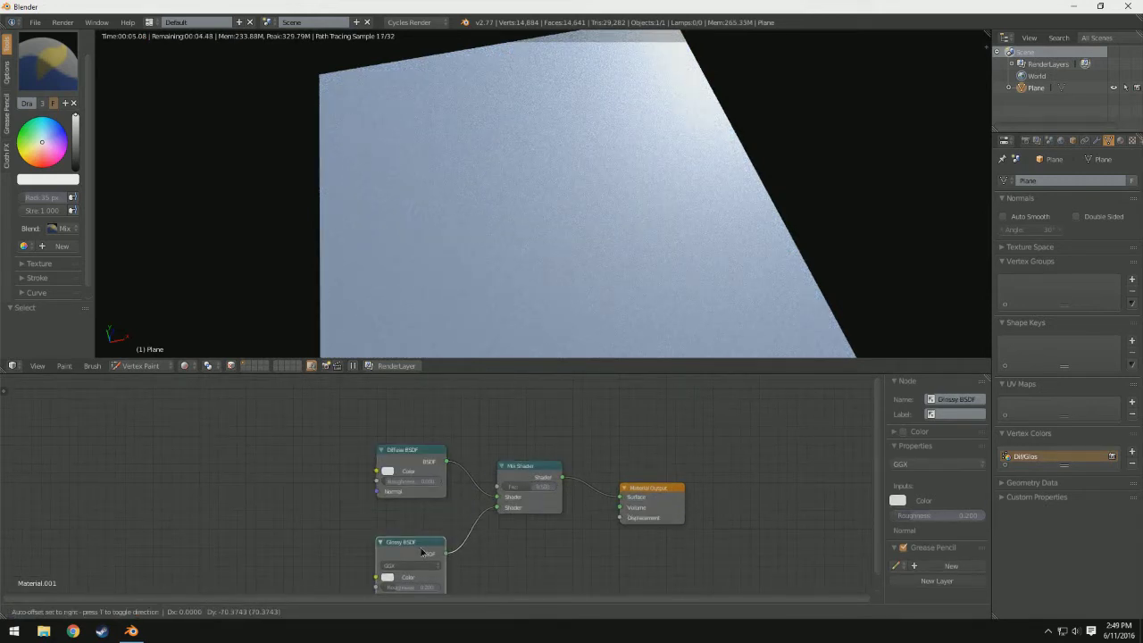
drag(422, 553, 421, 553)
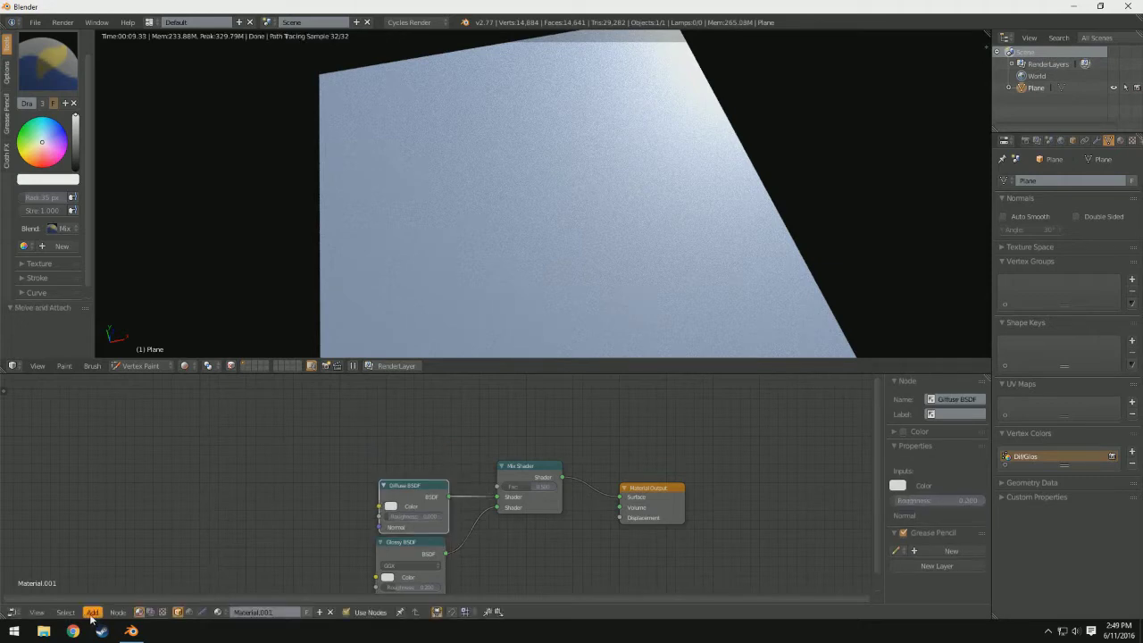
Add an Attribute input node above the Diffuse BSDF and set its name to DiffGlos
click(92, 612)
mouse_move(111, 587)
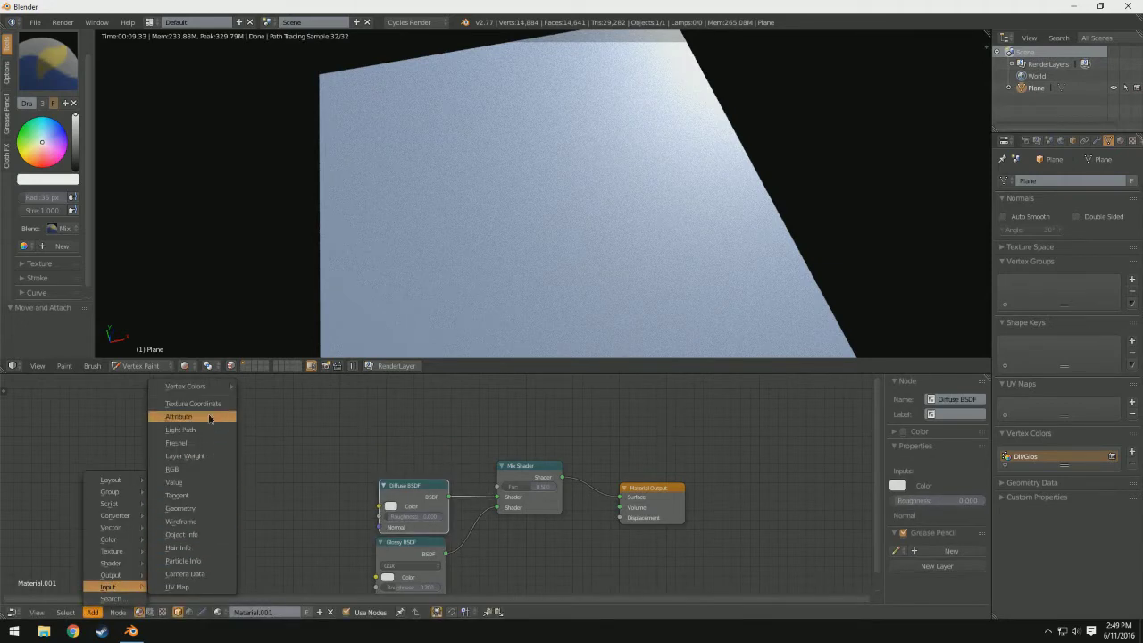
click(178, 416)
click(381, 422)
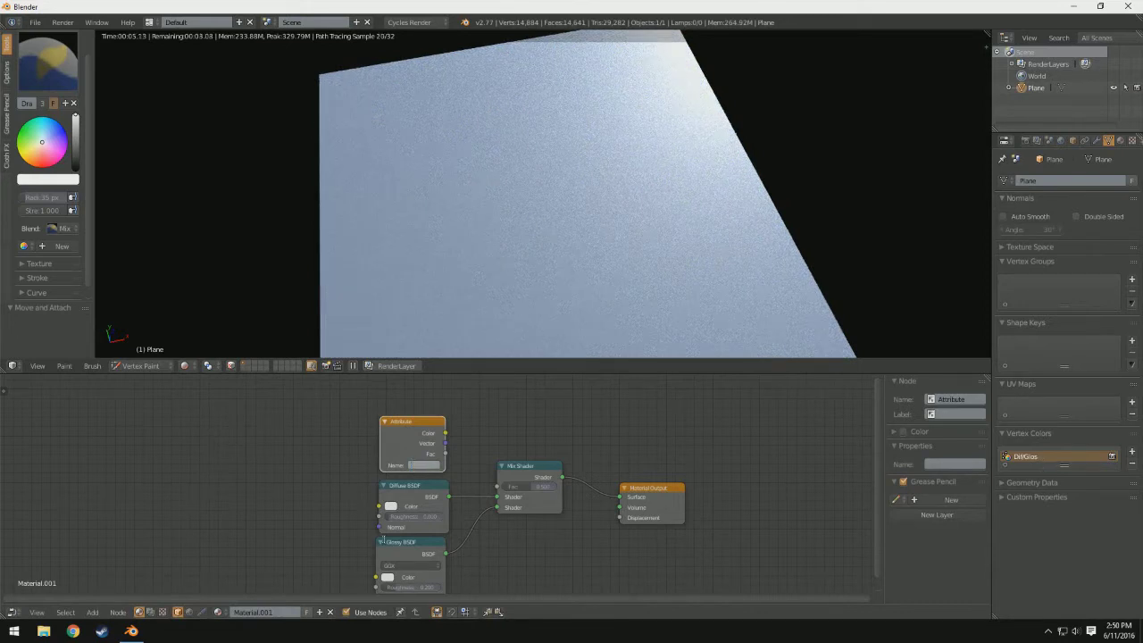
text(DiffGlo)
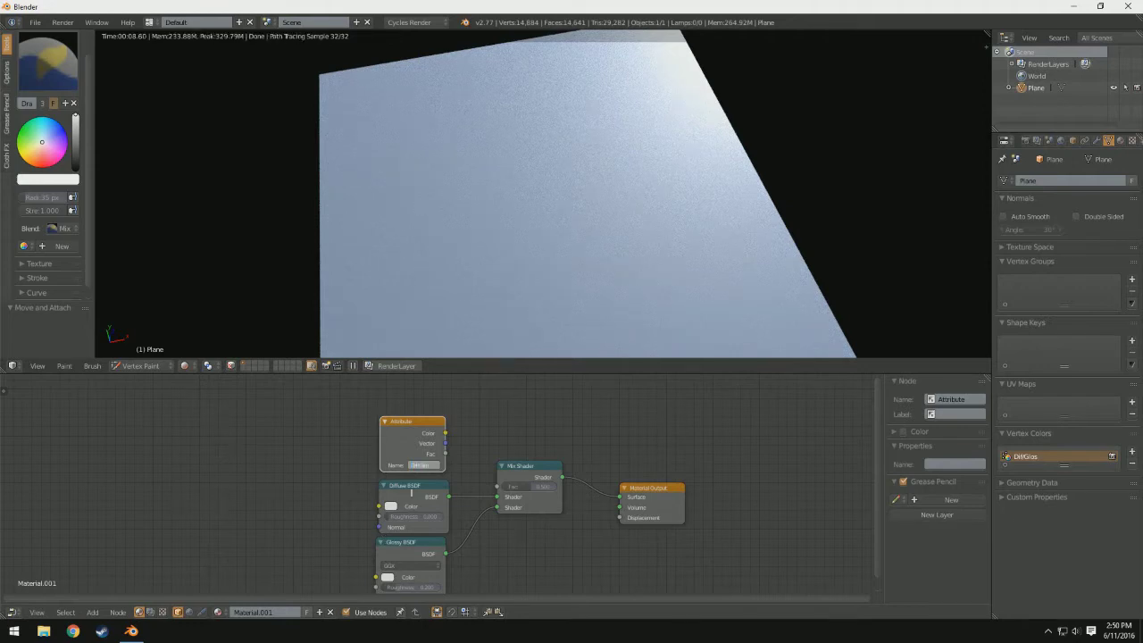
key(Return)
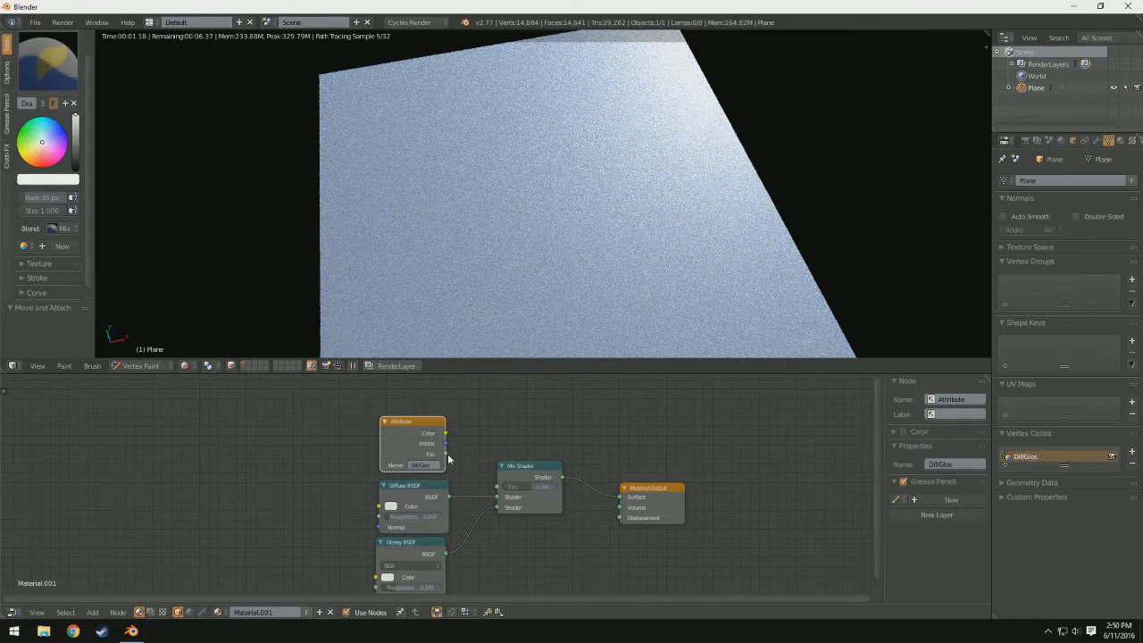
Link the Attribute's Fac output to the Mix Shader's Fac and swap the Diffuse and Glossy shader inputs
drag(448, 459, 506, 492)
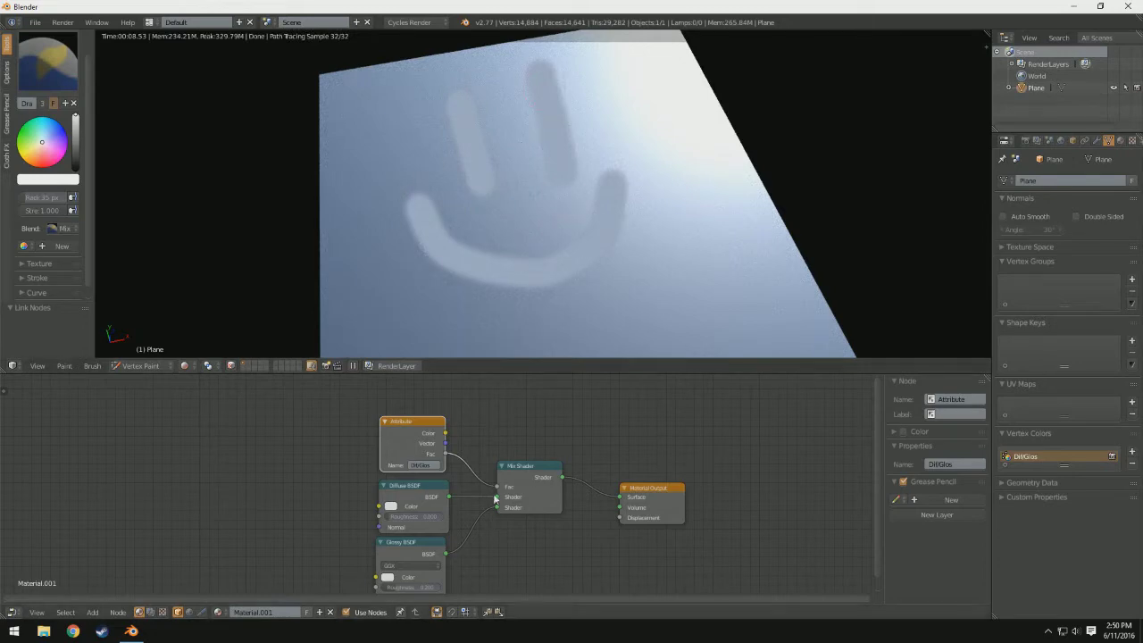
drag(497, 497, 496, 508)
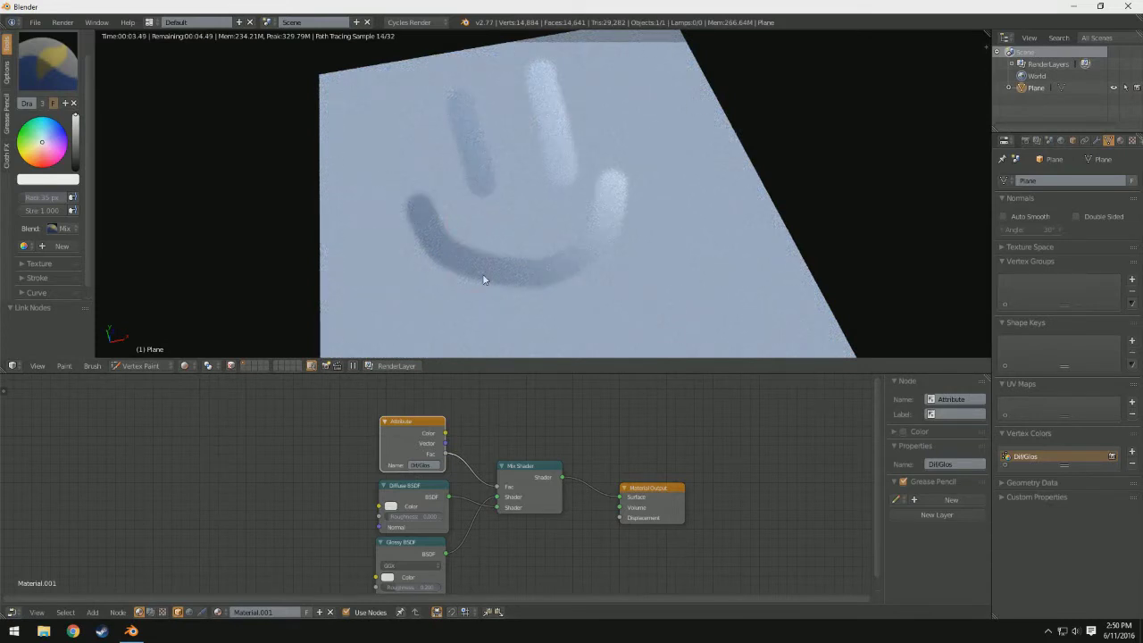
Inspect the rendered smiley on the plane up close from a low angle and return the viewport to Solid shading
middle_drag(485, 280, 462, 280)
scroll(646, 286, up, 3)
middle_drag(646, 286, 651, 211)
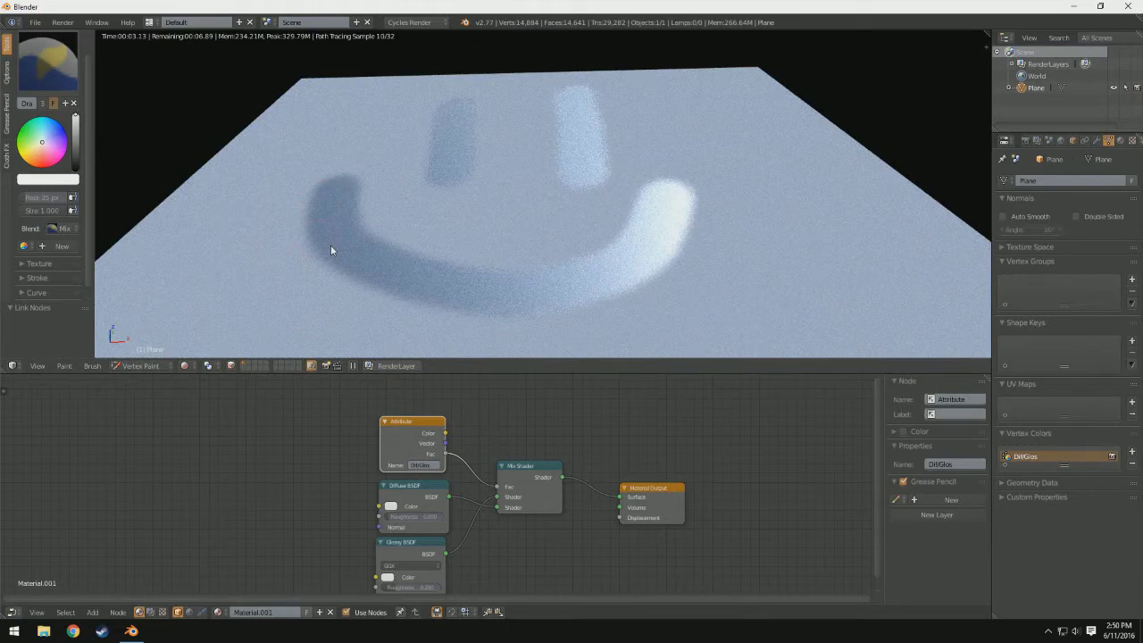
scroll(330, 250, down, 4)
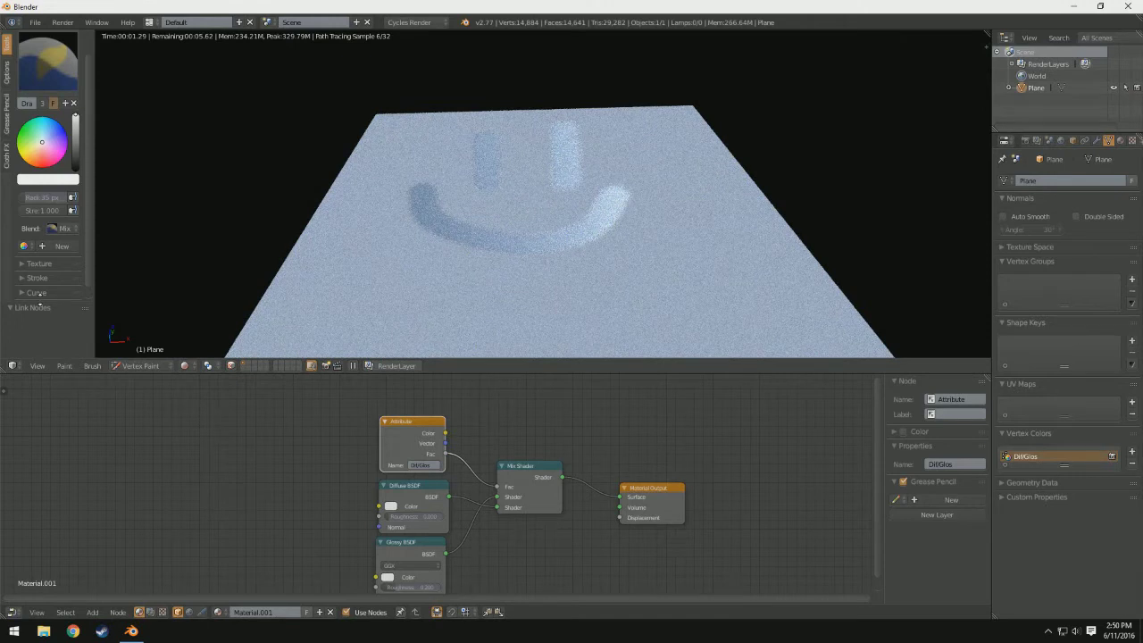
key(shift+z)
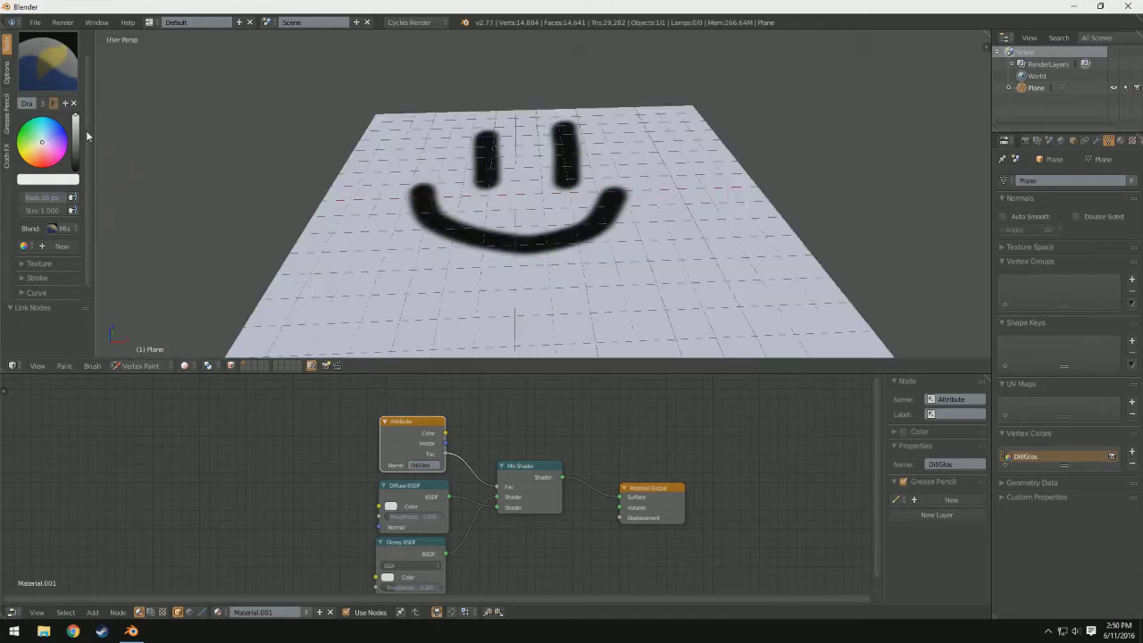
Darken the brush colour to dark grey and paint a small hooked nose between the smiley's eyes and mouth
drag(87, 135, 109, 161)
scroll(589, 236, up, 5)
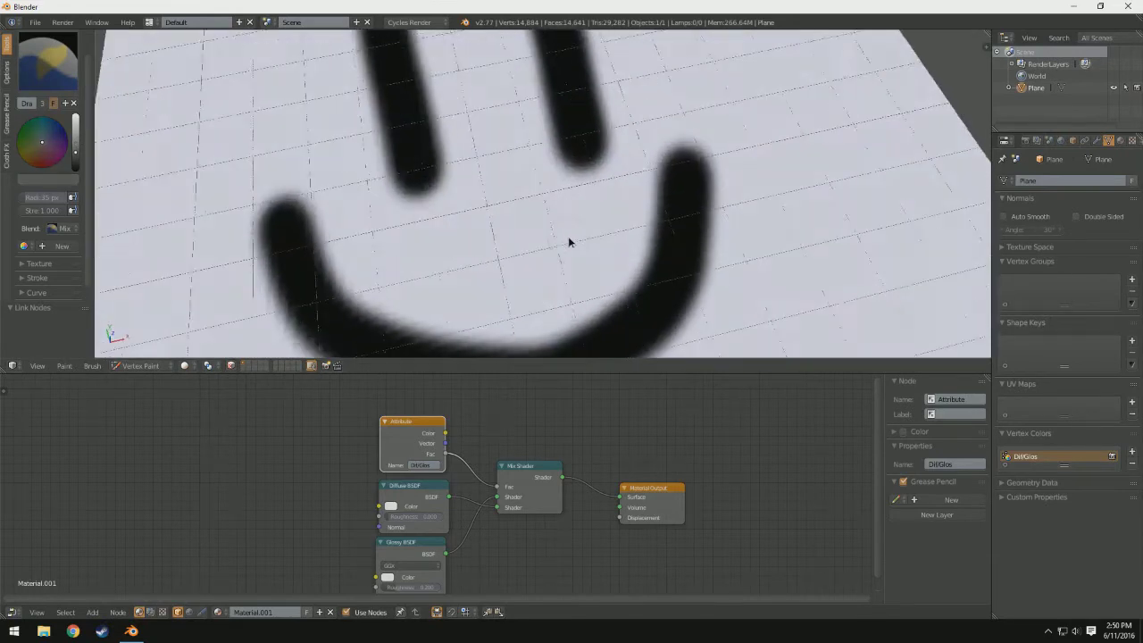
mouse_move(491, 183)
mouse_down()
mouse_move(553, 181)
mouse_move(527, 243)
mouse_up()
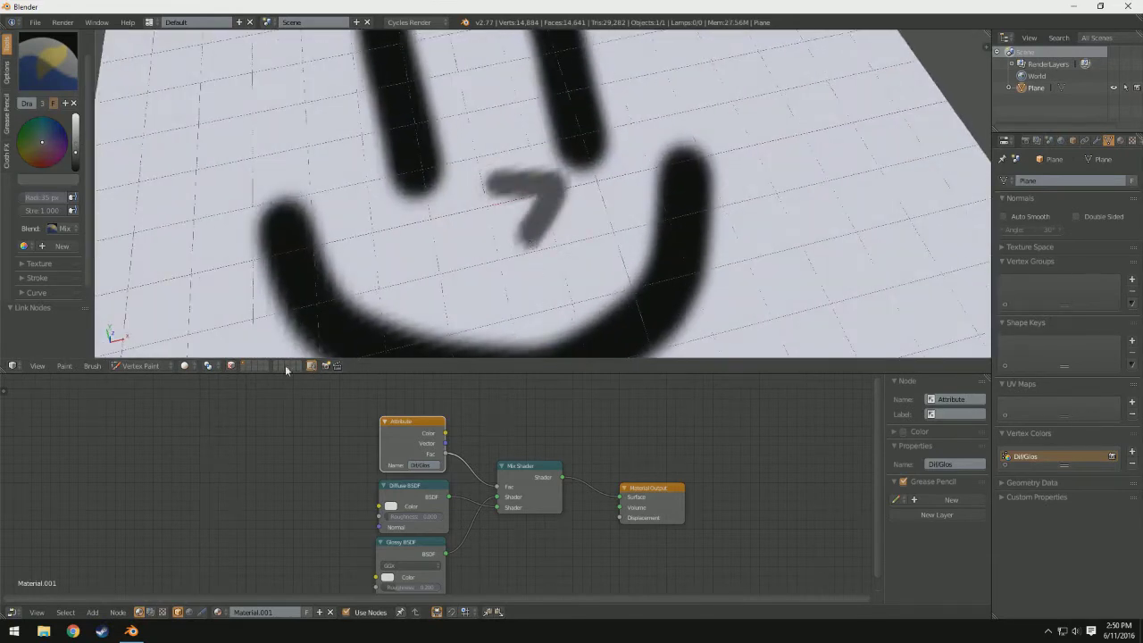
Switch the viewport to Rendered shading and examine the painted nose up close from a lower angle
click(184, 366)
click(211, 338)
click(184, 366)
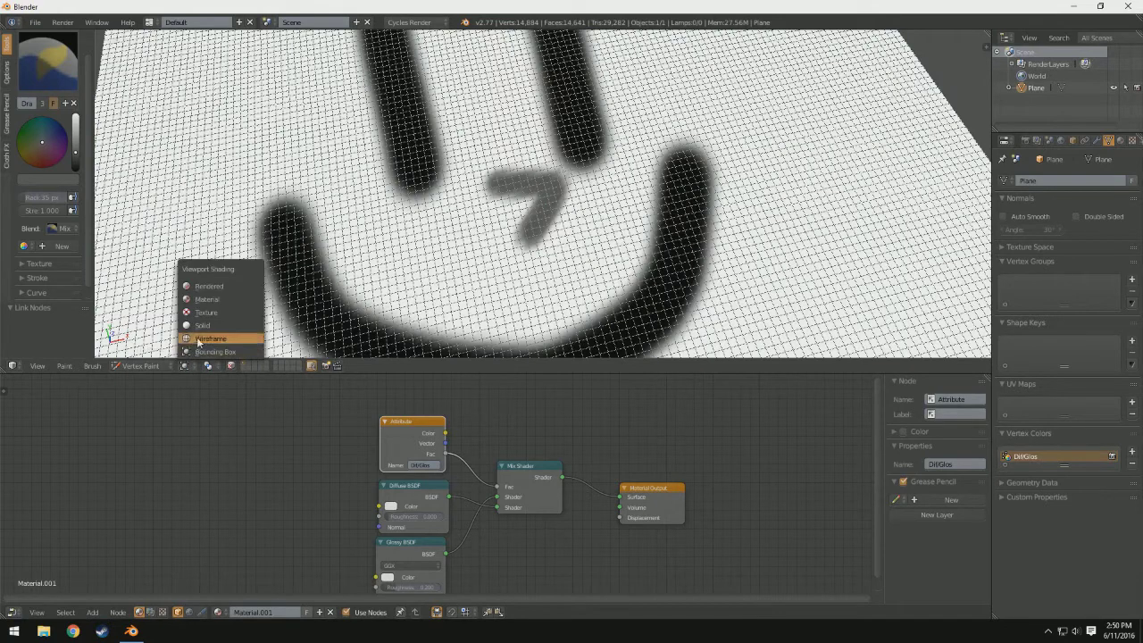
click(201, 325)
click(185, 366)
click(215, 285)
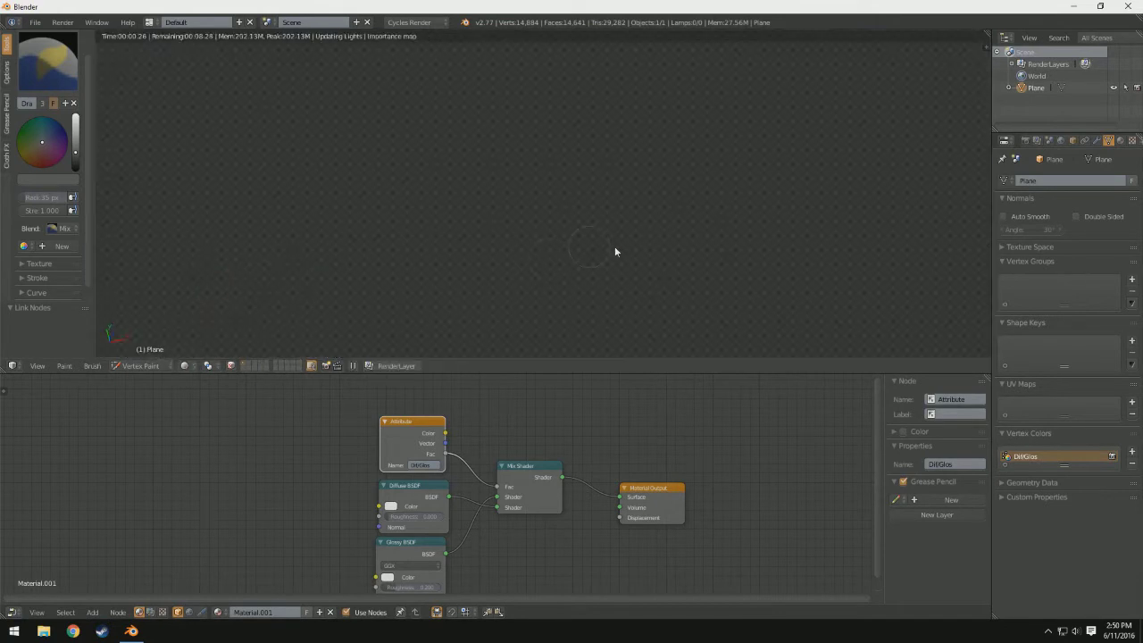
scroll(698, 310, down, 4)
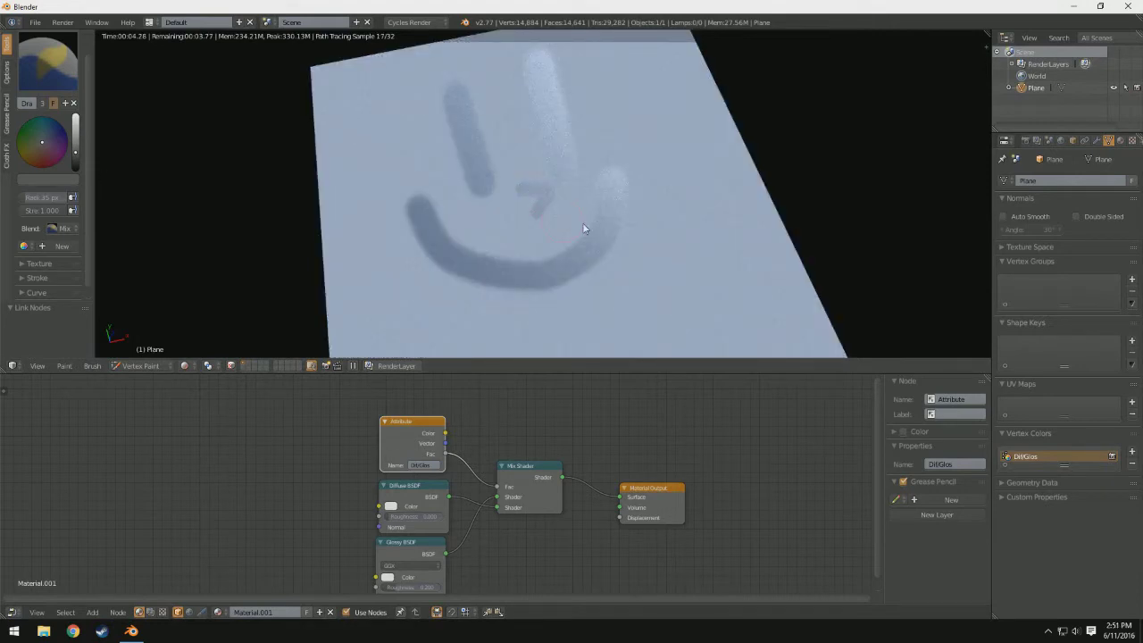
middle_drag(582, 229, 616, 207)
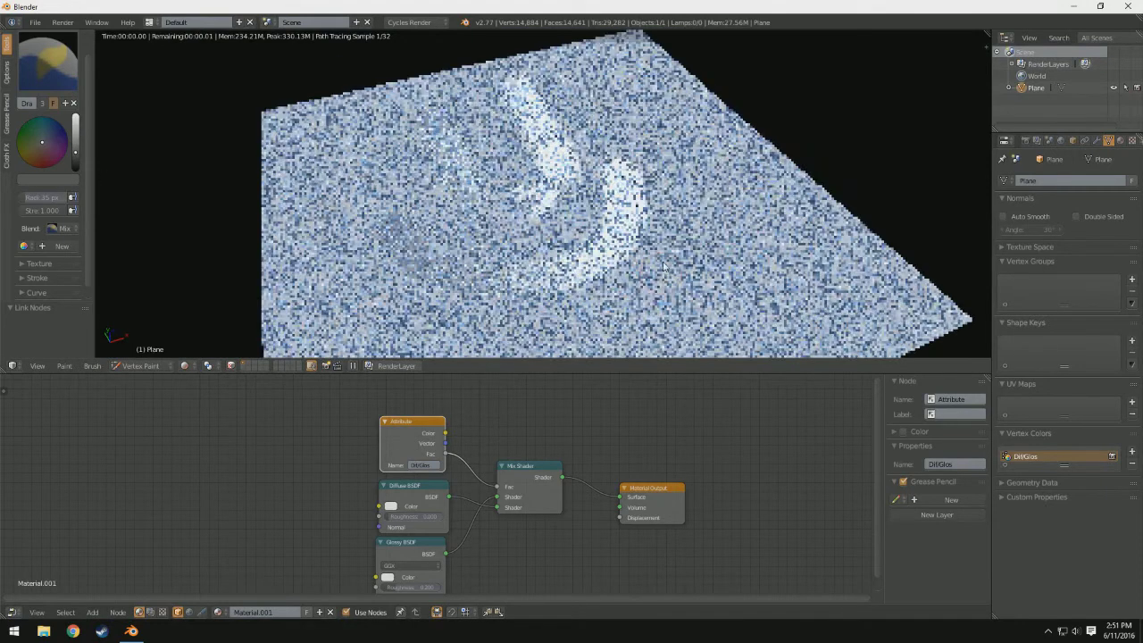
scroll(617, 207, up, 3)
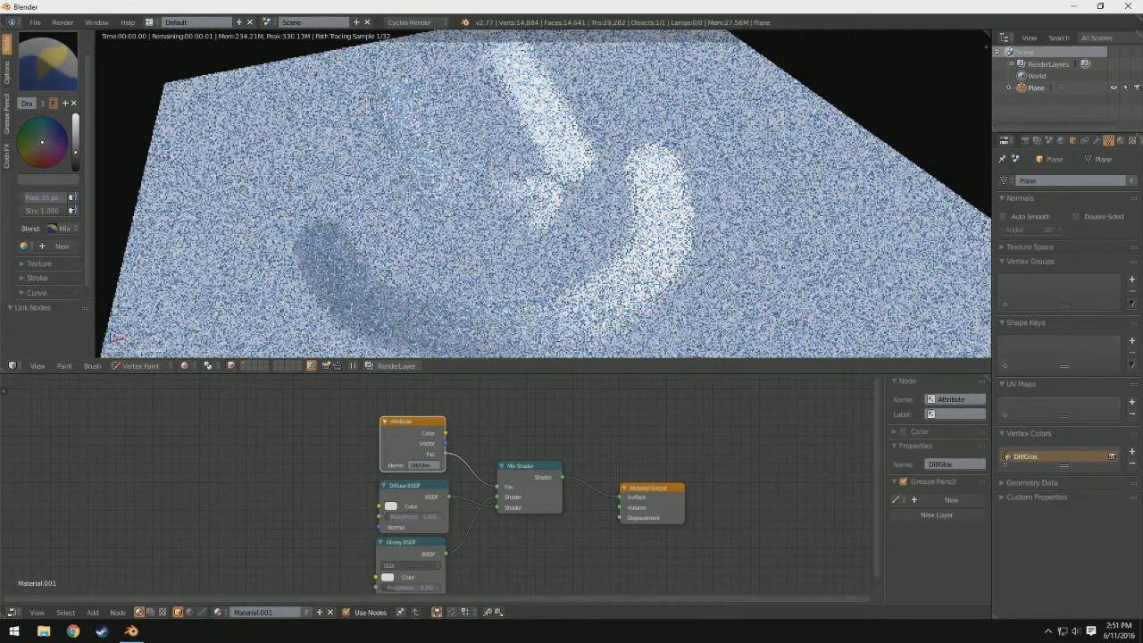
scroll(489, 236, up, 3)
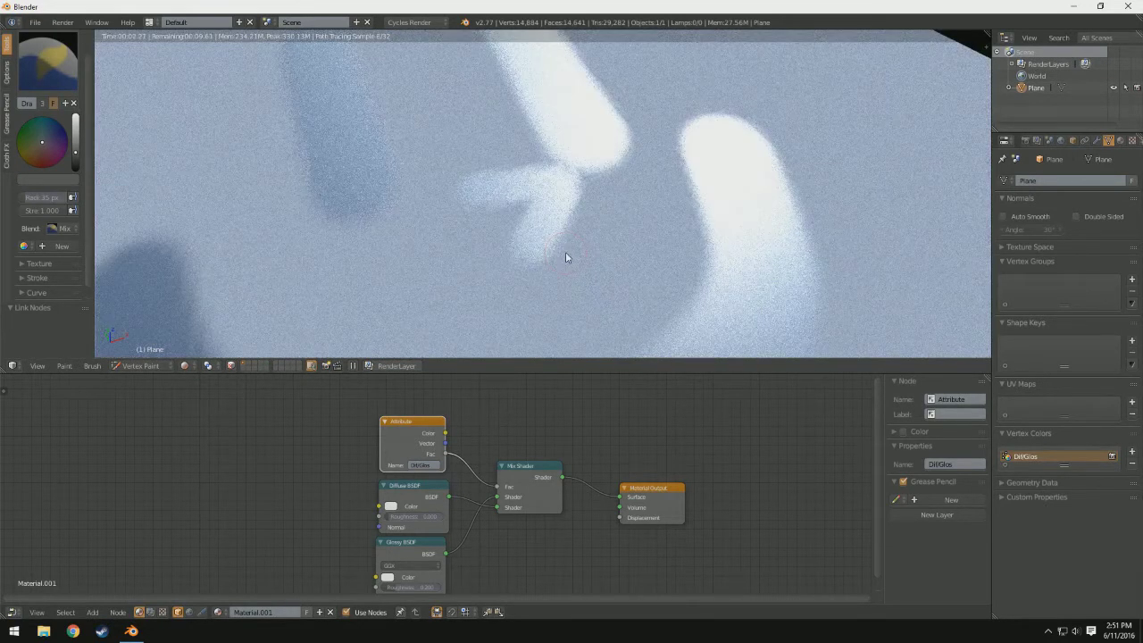
Lighten the brush colour to light grey, set the viewport to Solid shading and paint over the nose
key(s)
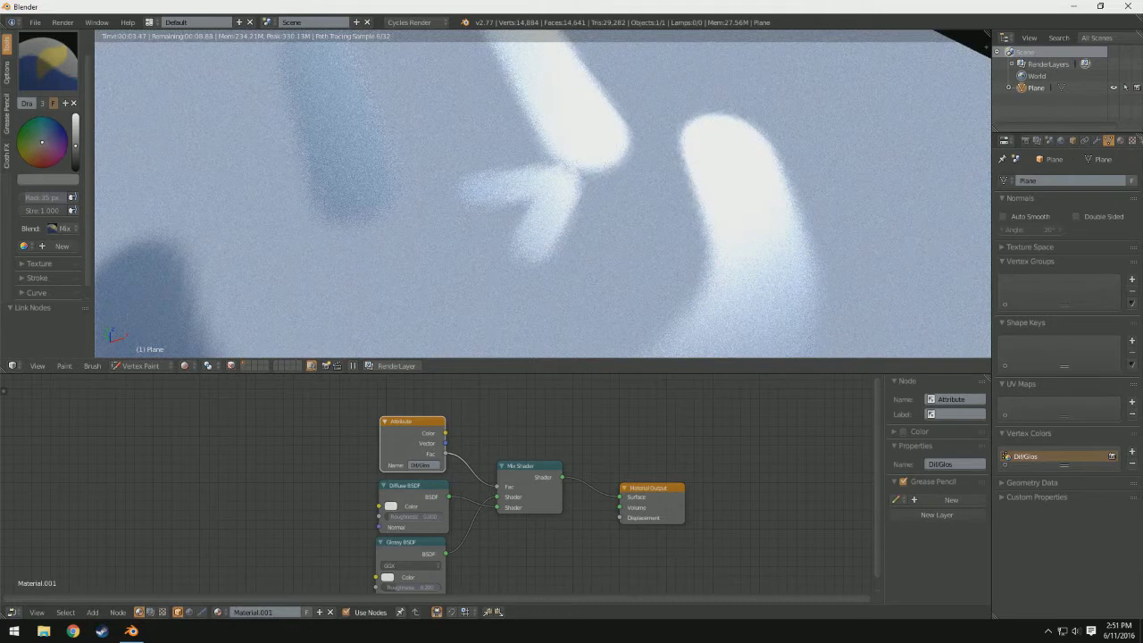
drag(75, 145, 75, 132)
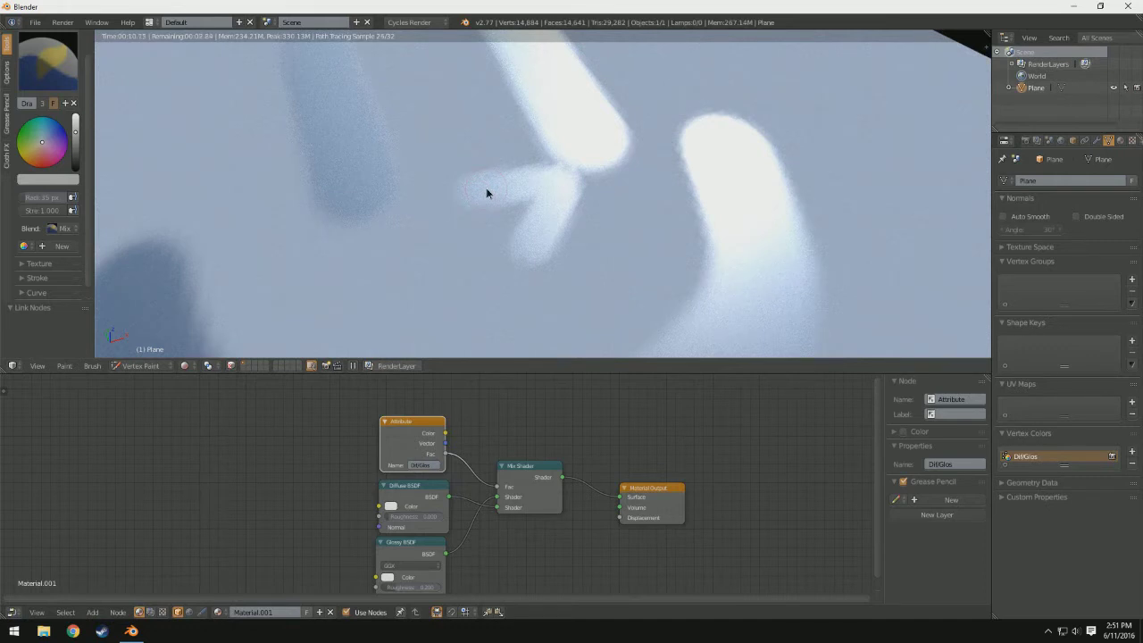
click(184, 365)
click(219, 324)
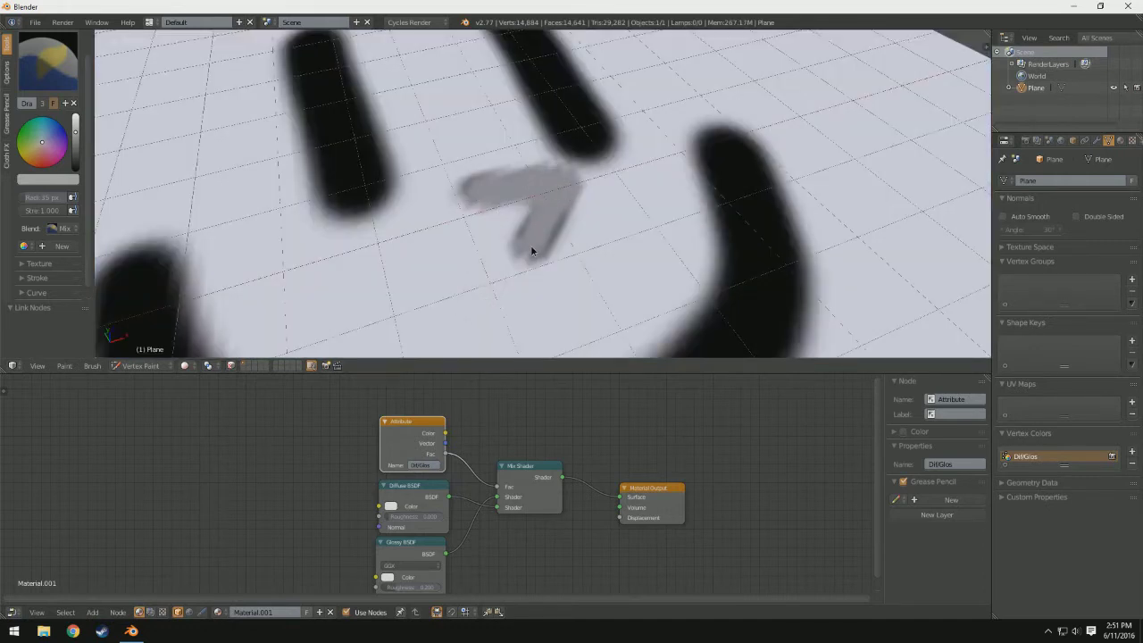
Check the repainted nose in Rendered shading and return the viewport to Solid shading
click(184, 366)
click(209, 286)
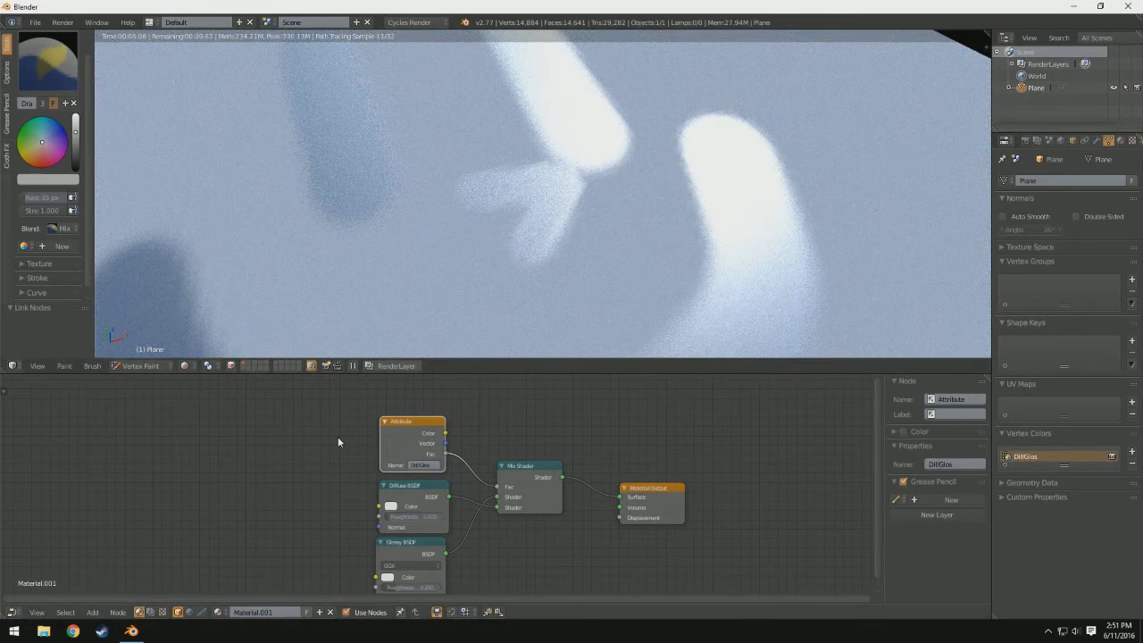
click(184, 365)
click(208, 324)
scroll(473, 497, down, 2)
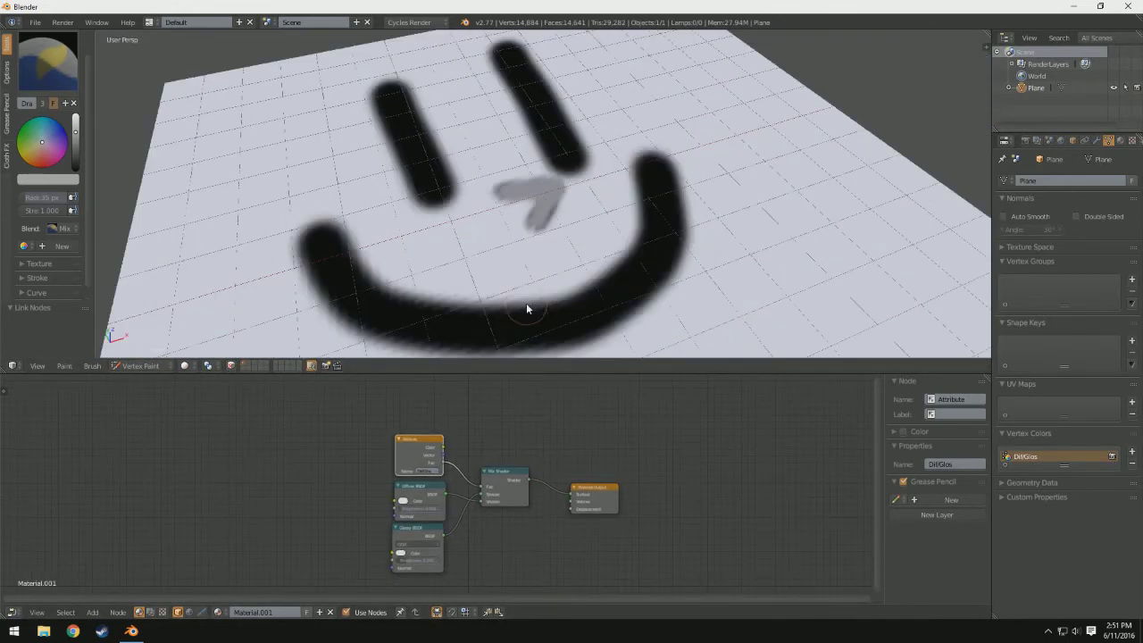
mouse_move(526, 303)
middle_down()
mouse_move(556, 322)
mouse_move(539, 435)
middle_up()
Add a MixRGB color node to the node tree, placed in front of the Diffuse and Glossy BSDF nodes
scroll(438, 486, down, 1)
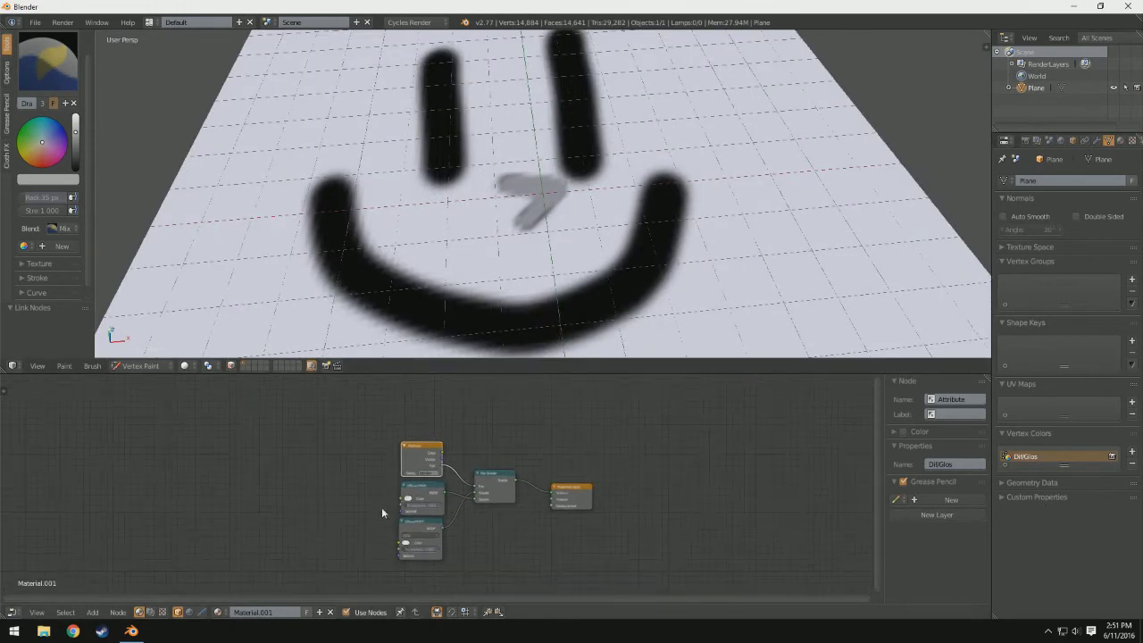
middle_drag(381, 507, 526, 510)
scroll(525, 510, up, 1)
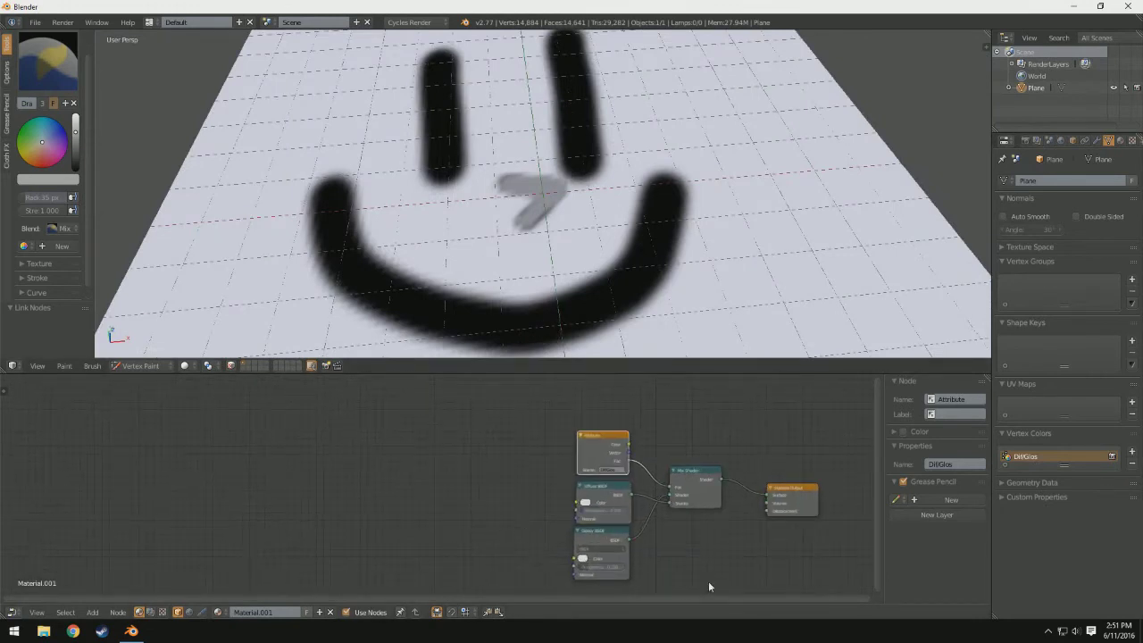
click(92, 612)
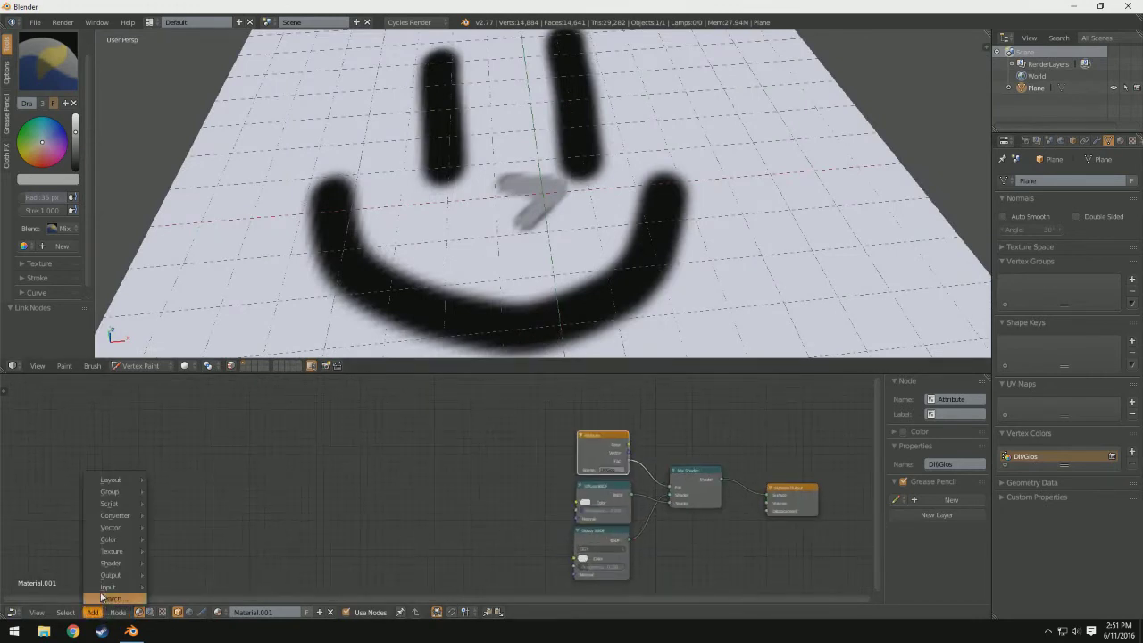
mouse_move(109, 574)
mouse_move(108, 540)
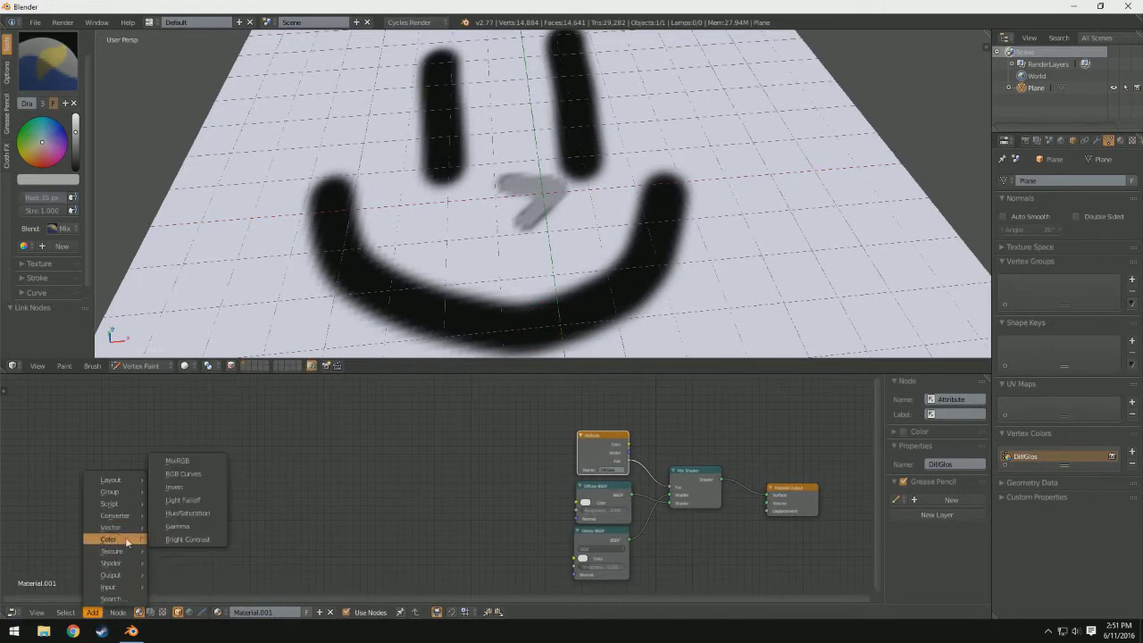
click(204, 469)
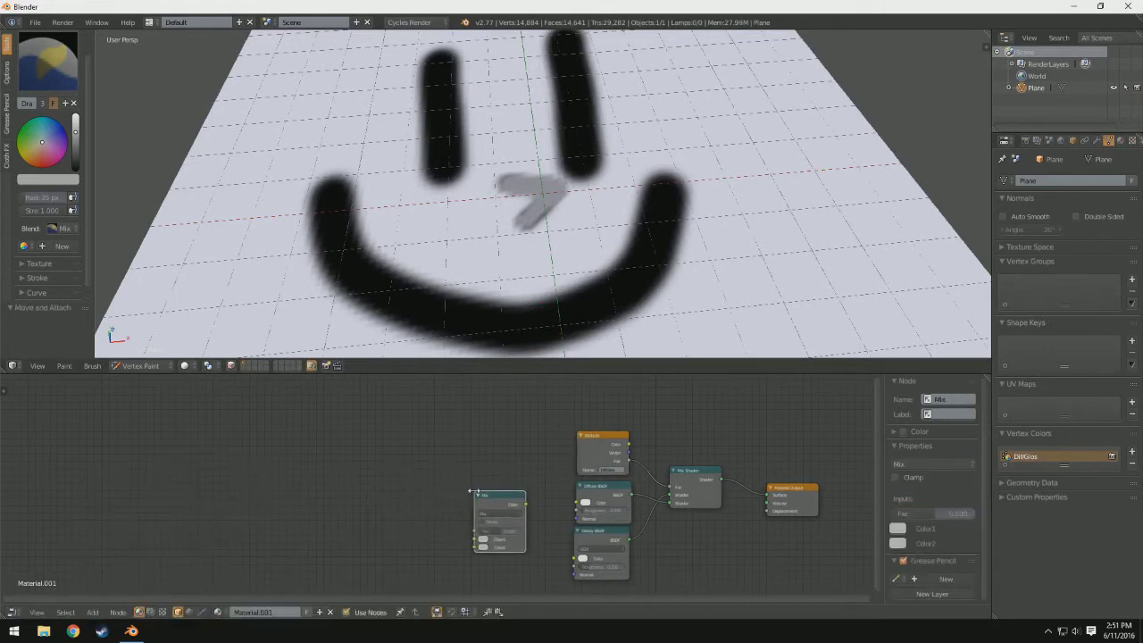
click(511, 514)
Set the Mix node's Color1 to bright cyan and its Color2 to bright pinkish red
scroll(509, 511, up, 1)
scroll(510, 511, up, 2)
click(416, 511)
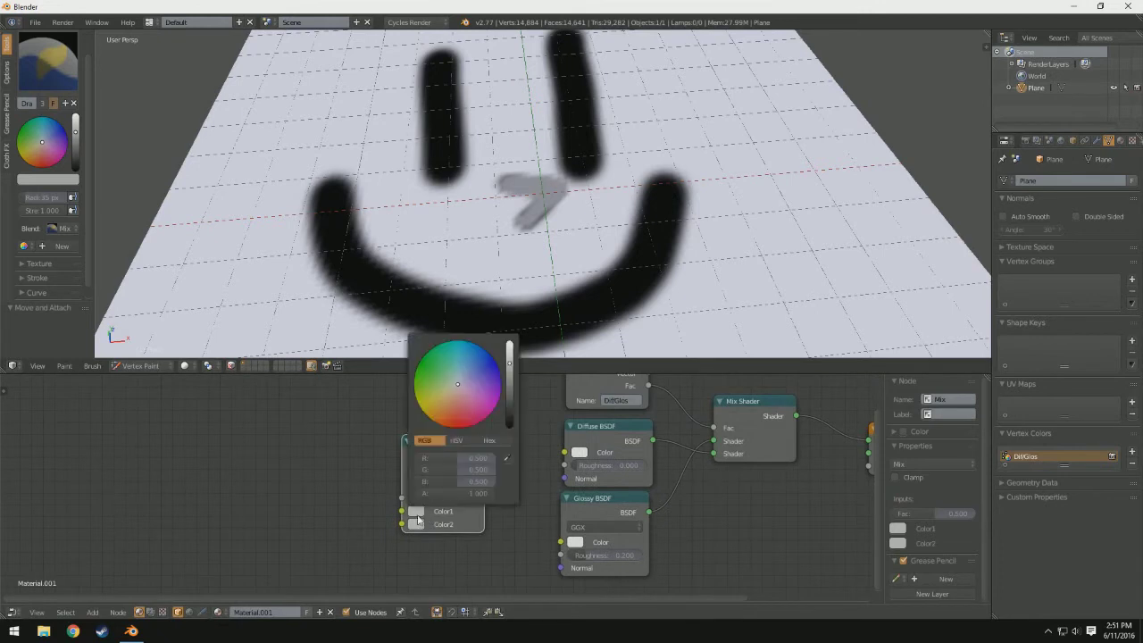
mouse_move(457, 389)
mouse_down()
mouse_move(461, 341)
mouse_move(508, 351)
mouse_up()
click(416, 525)
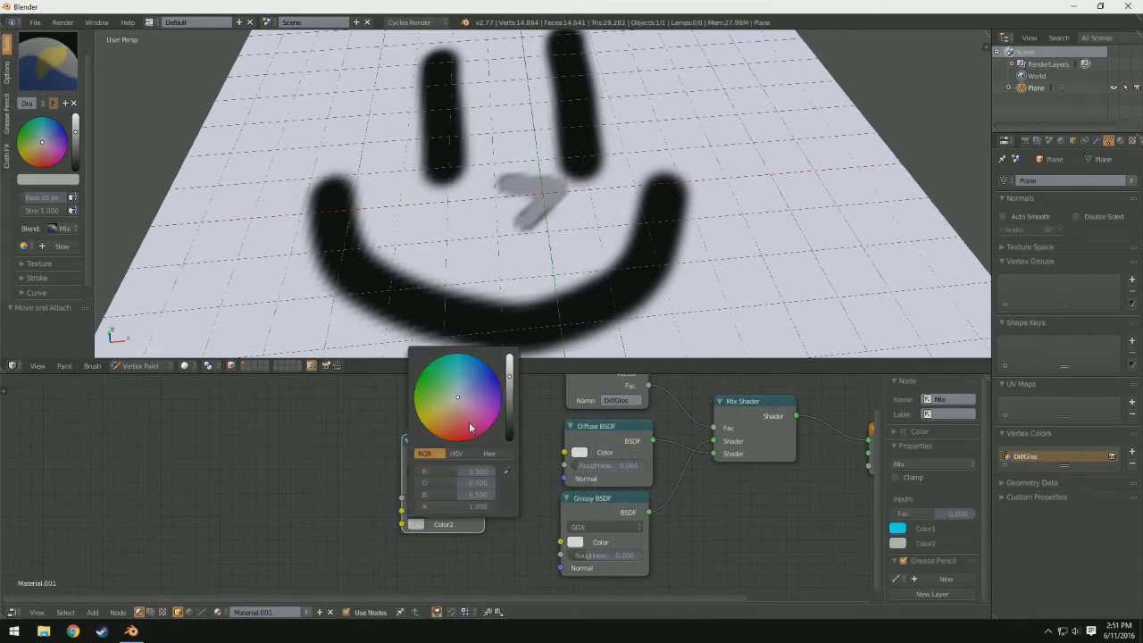
drag(473, 427, 475, 438)
drag(508, 376, 508, 352)
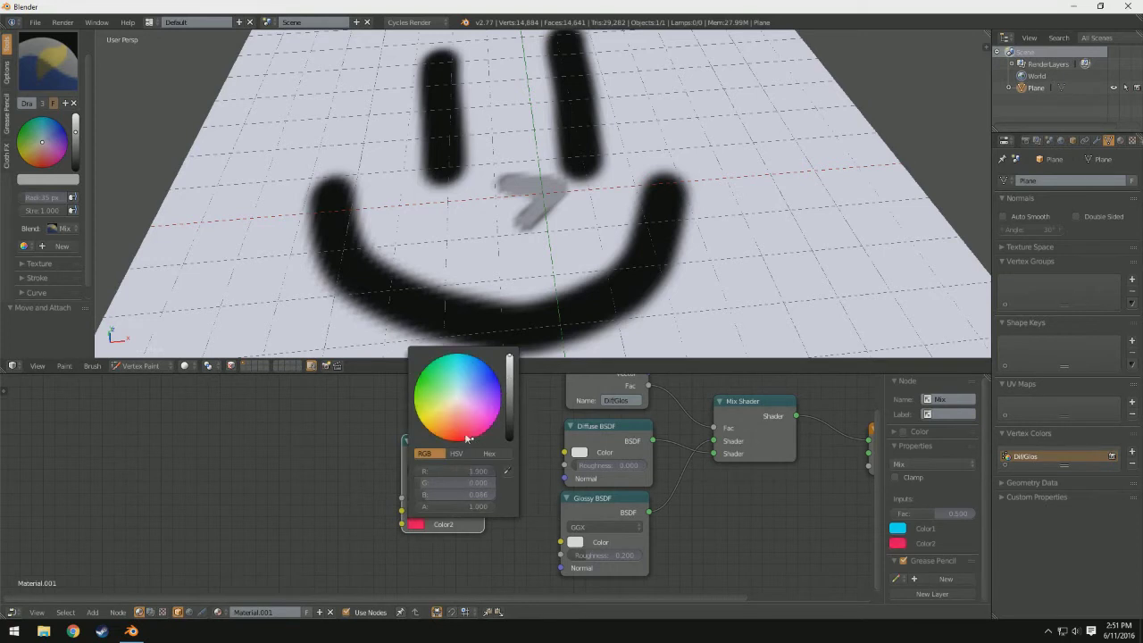
drag(466, 438, 473, 438)
Link the Mix node's Color output to the Color inputs of the Diffuse and Glossy BSDF nodes
scroll(461, 538, down, 3)
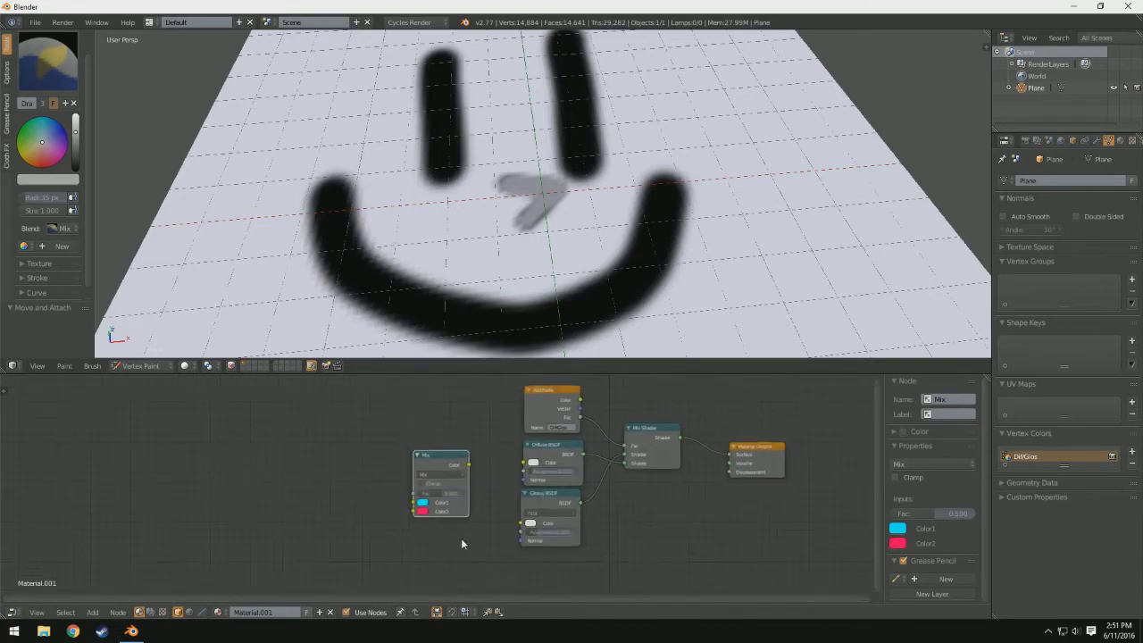
scroll(438, 538, up, 2)
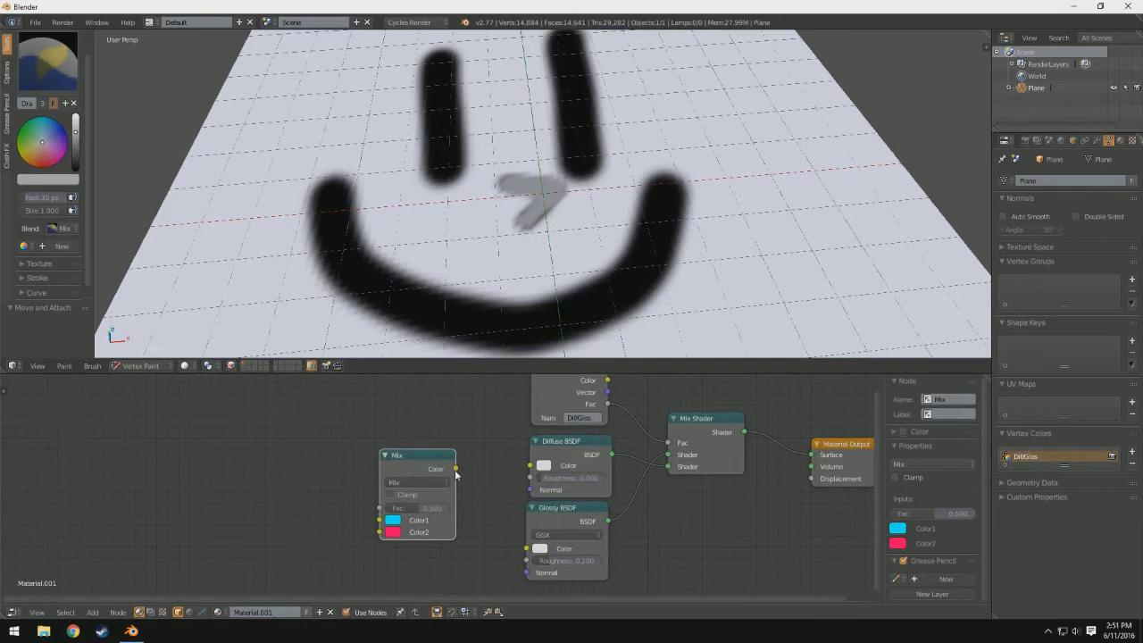
drag(456, 469, 527, 549)
Add an Attribute input node named DiffGlos before the color Mix node and link its Fac output to the Mix node's Fac
scroll(485, 565, down, 1)
scroll(485, 564, down, 1)
middle_drag(442, 586, 549, 564)
scroll(547, 565, up, 2)
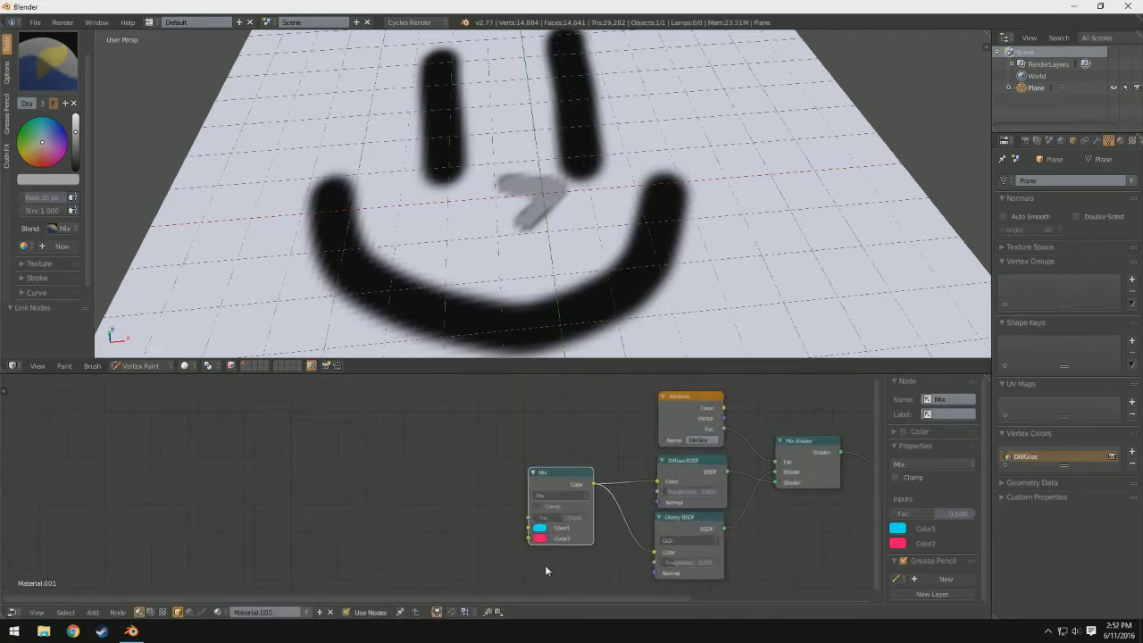
click(92, 612)
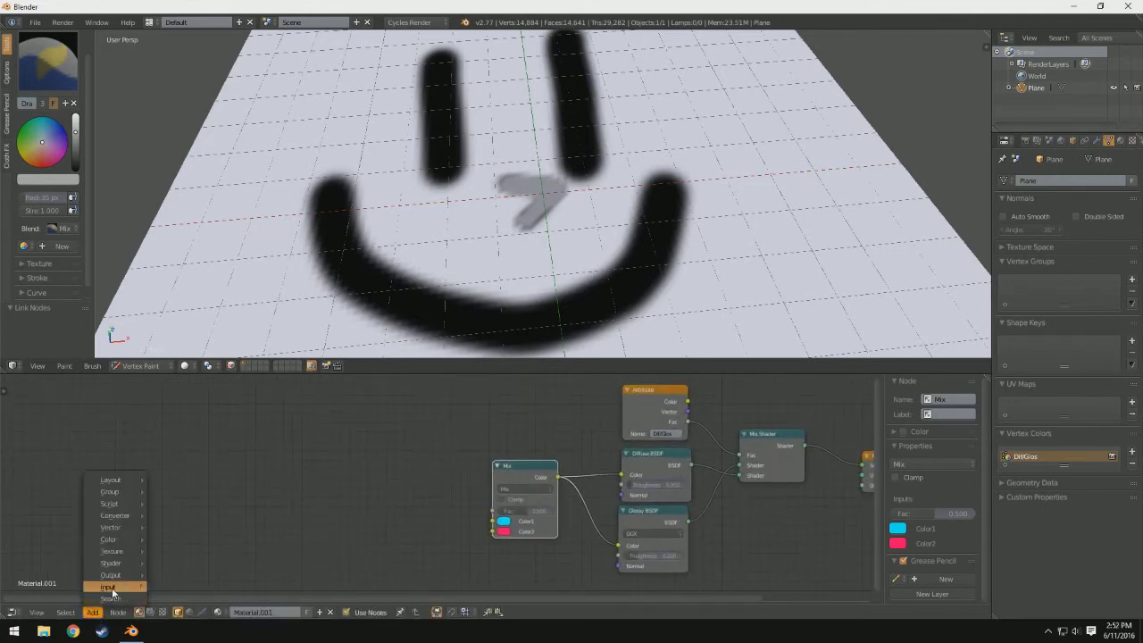
mouse_move(114, 589)
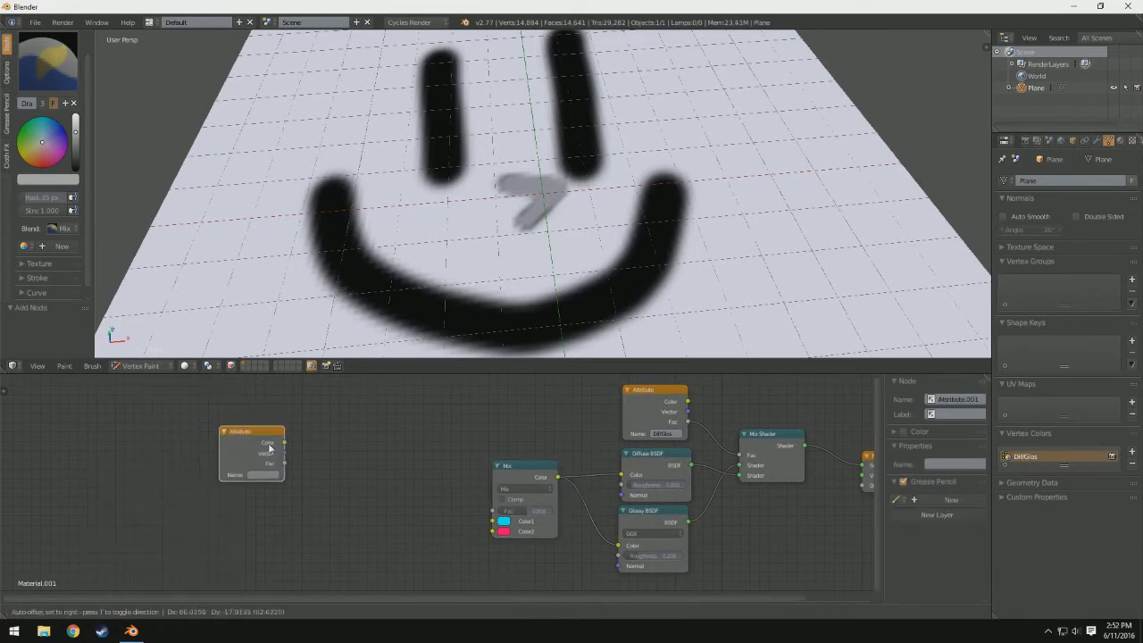
click(181, 417)
click(386, 470)
drag(450, 503, 492, 510)
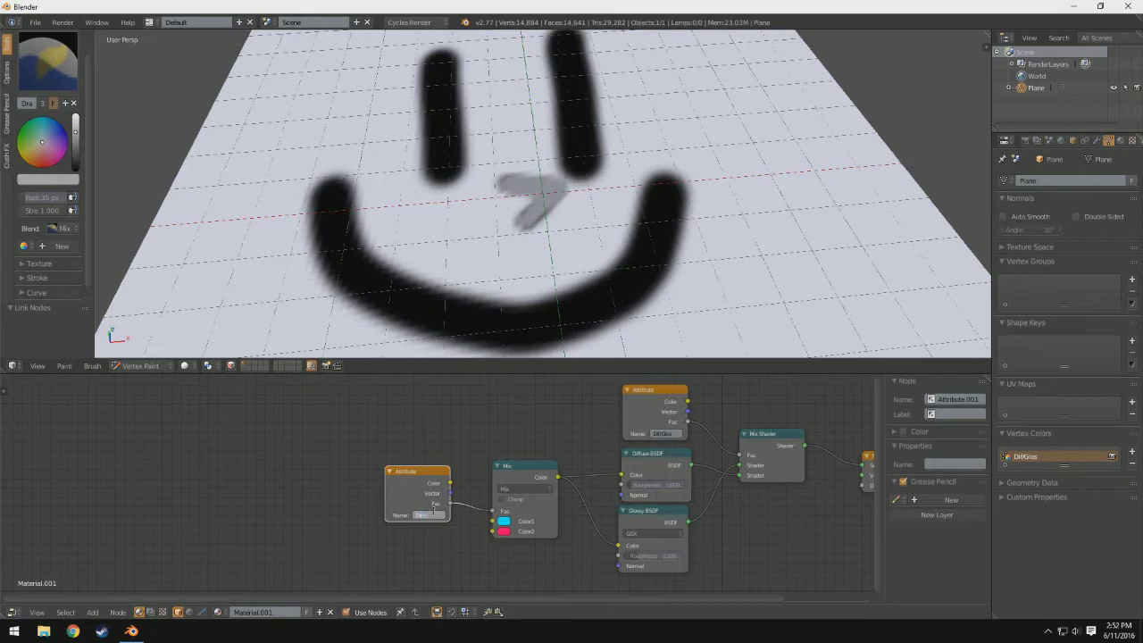
key(Return)
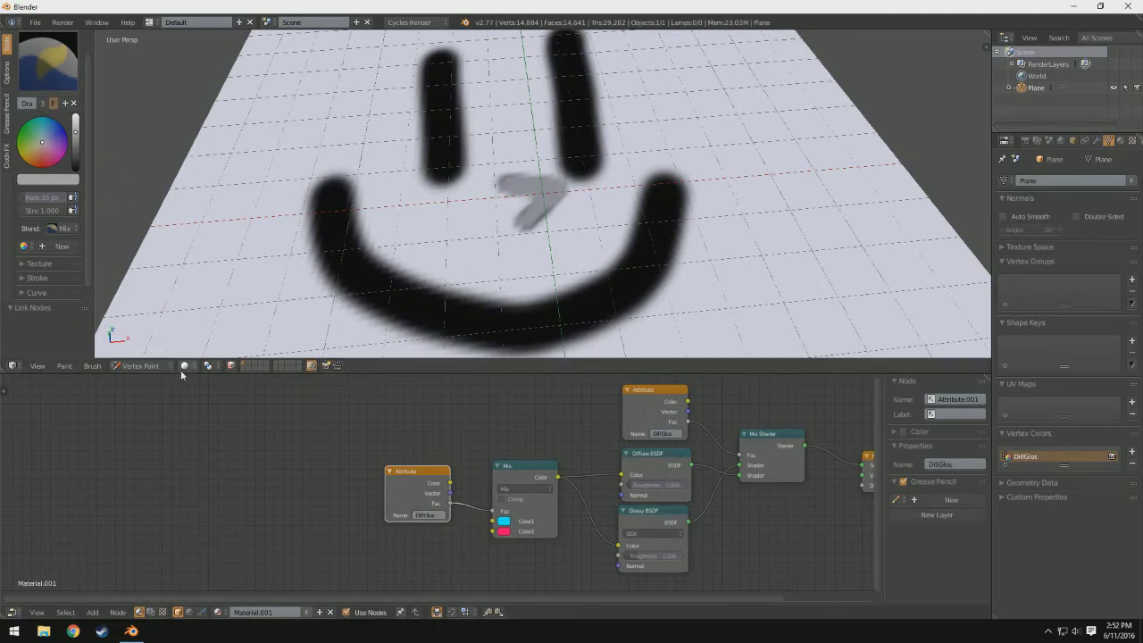
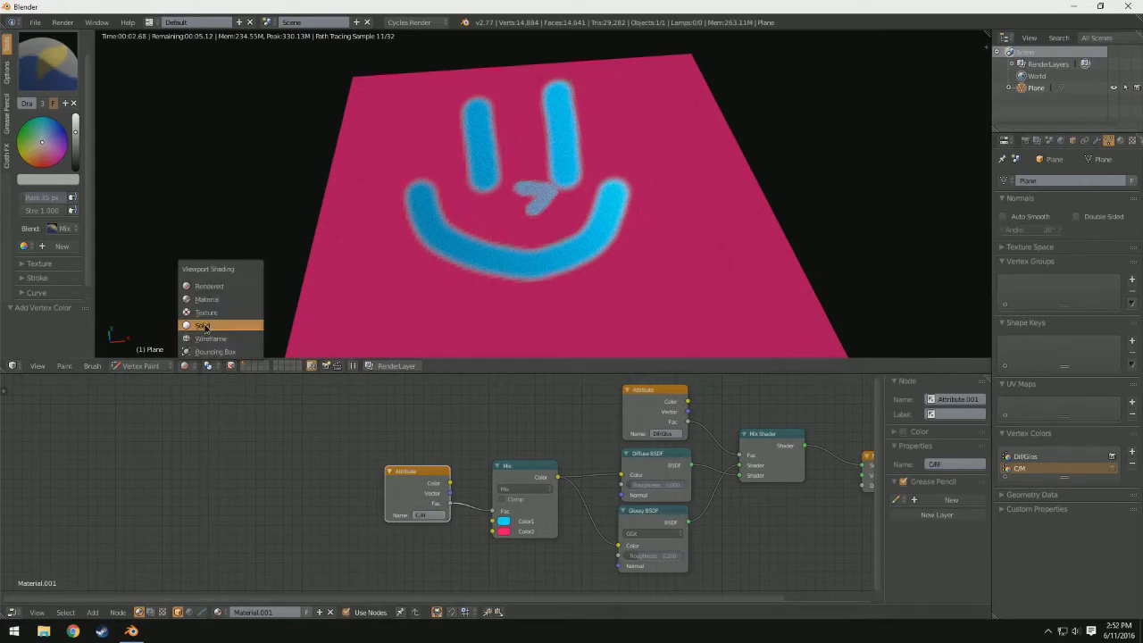
Compare the smiley in Solid and Rendered shading, ending in Solid shading
click(203, 327)
click(189, 366)
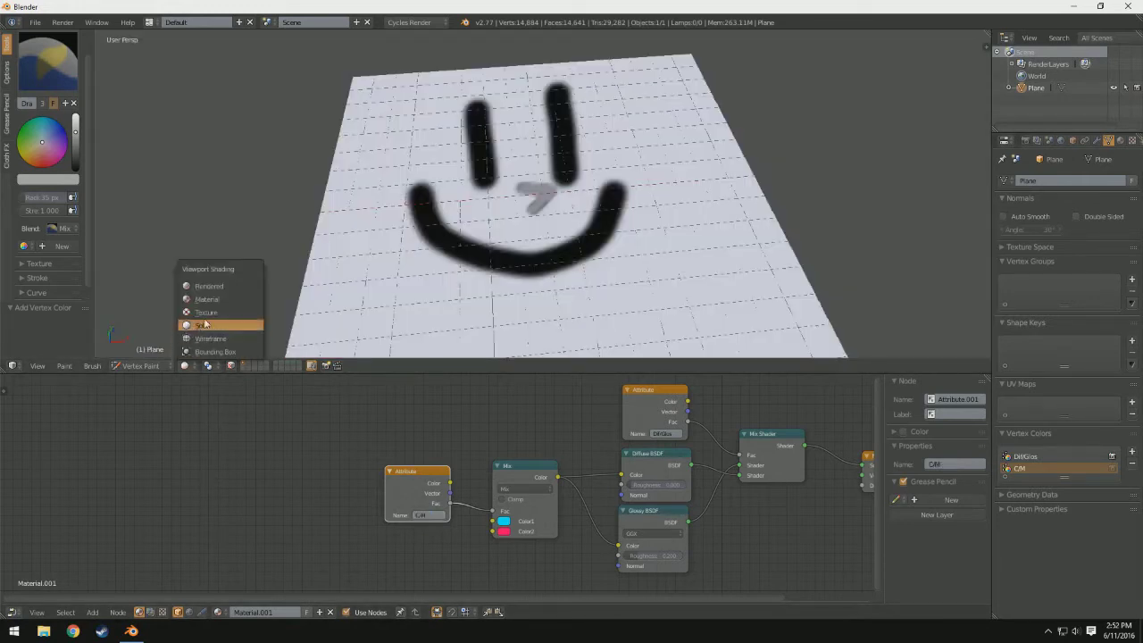
click(229, 286)
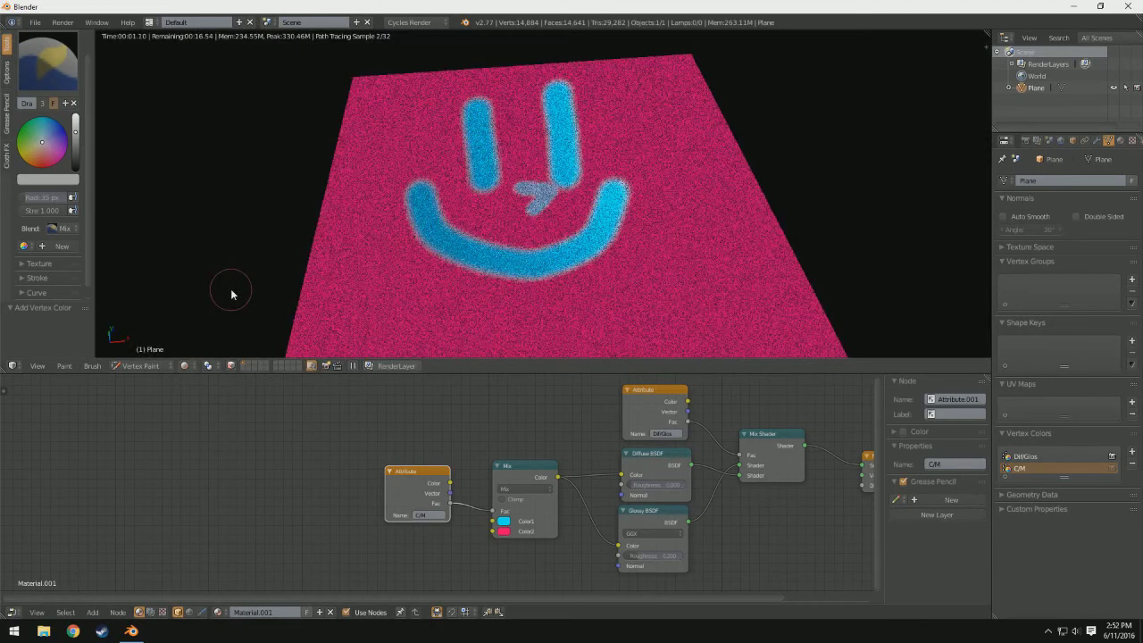
click(185, 365)
click(219, 324)
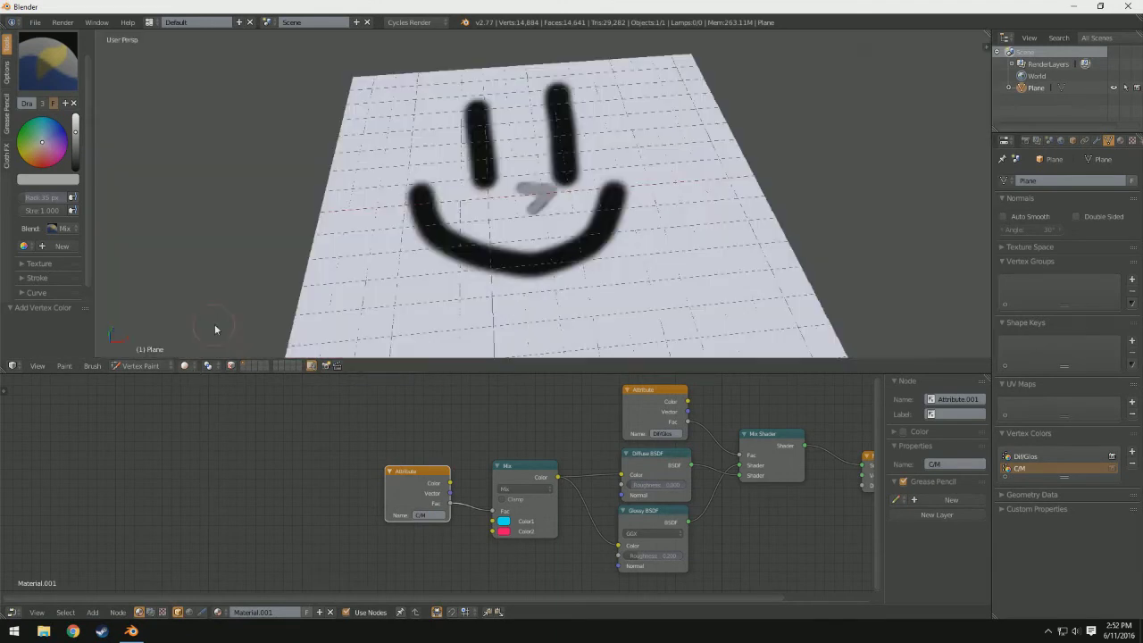
Activate the C/M vertex color layer, set the brush colour to white and paint over the whole smiley on the plane
click(1034, 457)
click(1031, 468)
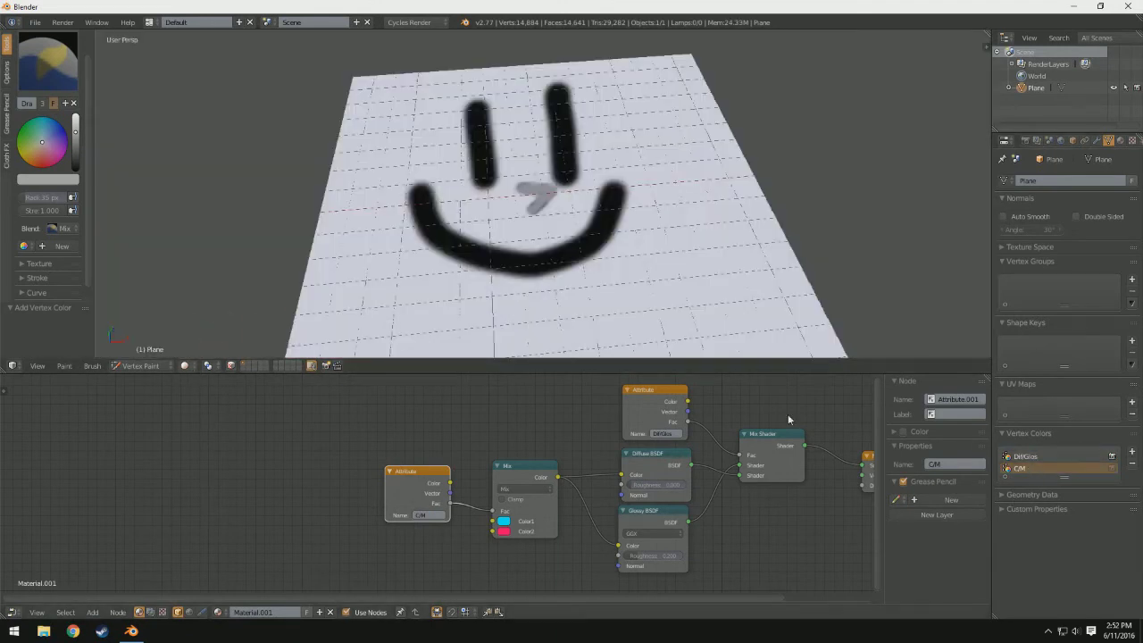
drag(77, 128, 75, 114)
scroll(634, 242, down, 3)
mouse_move(634, 241)
mouse_down()
mouse_move(322, 250)
mouse_move(568, 227)
mouse_move(506, 187)
mouse_move(541, 141)
mouse_up()
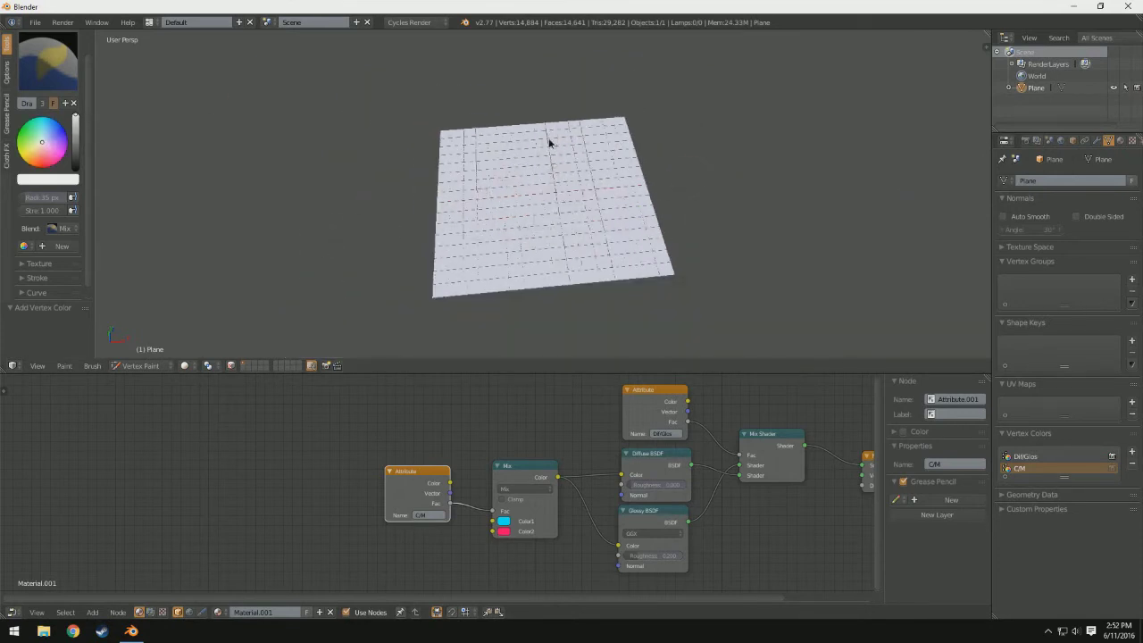
middle_drag(556, 158, 604, 227)
scroll(604, 227, up, 3)
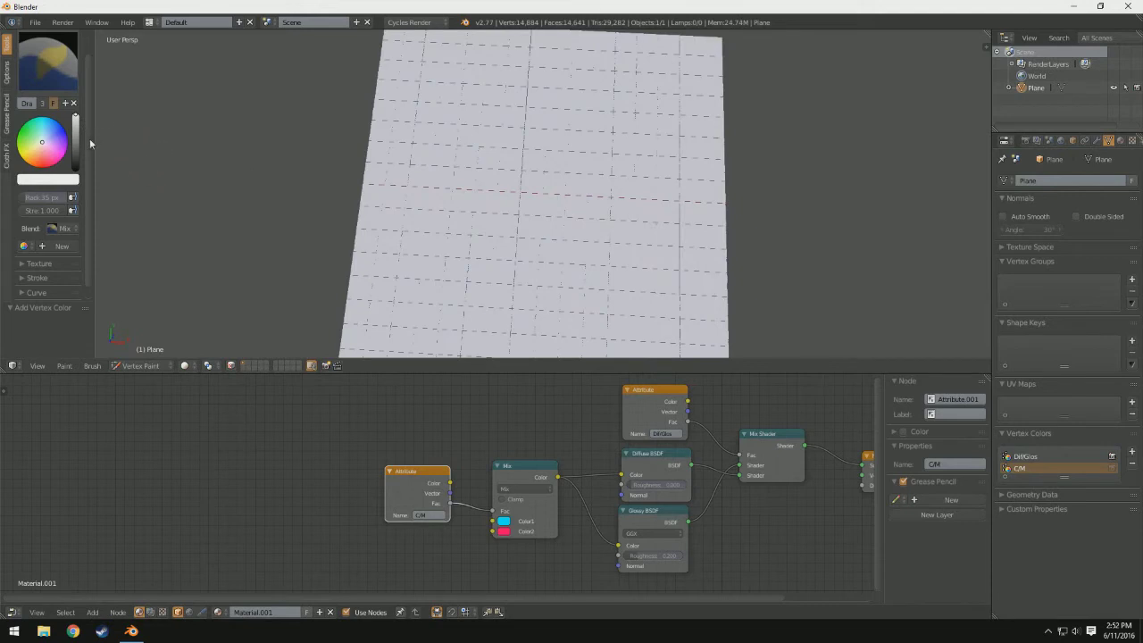
Set the brush colour to black and paint over one corner of the plane on the C/M vertex color layer
drag(77, 159, 77, 172)
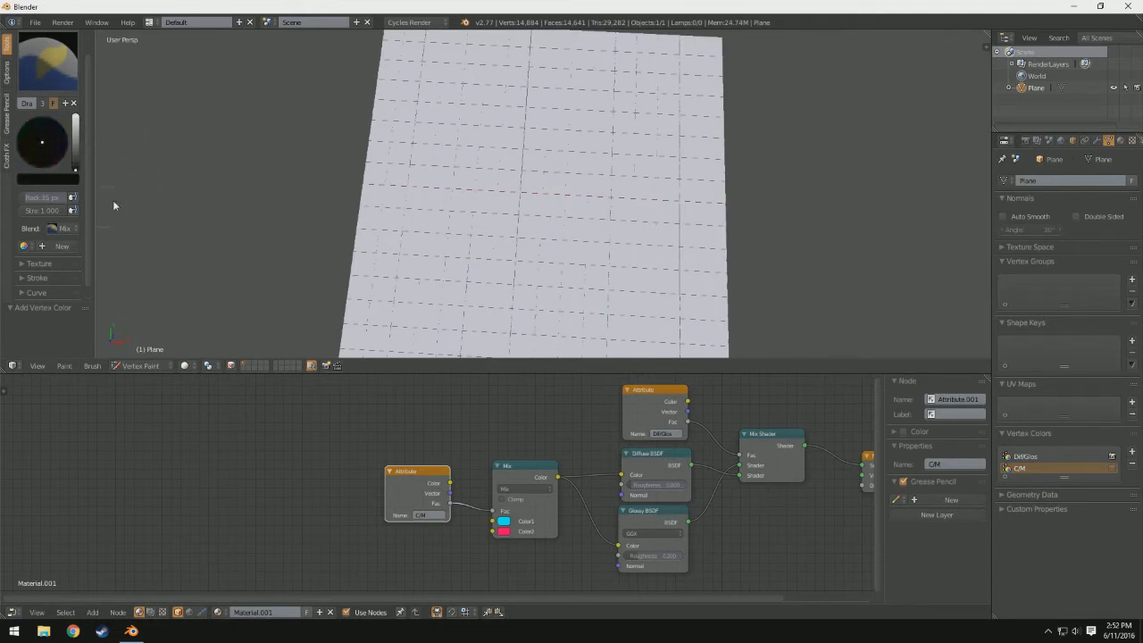
scroll(473, 107, down, 5)
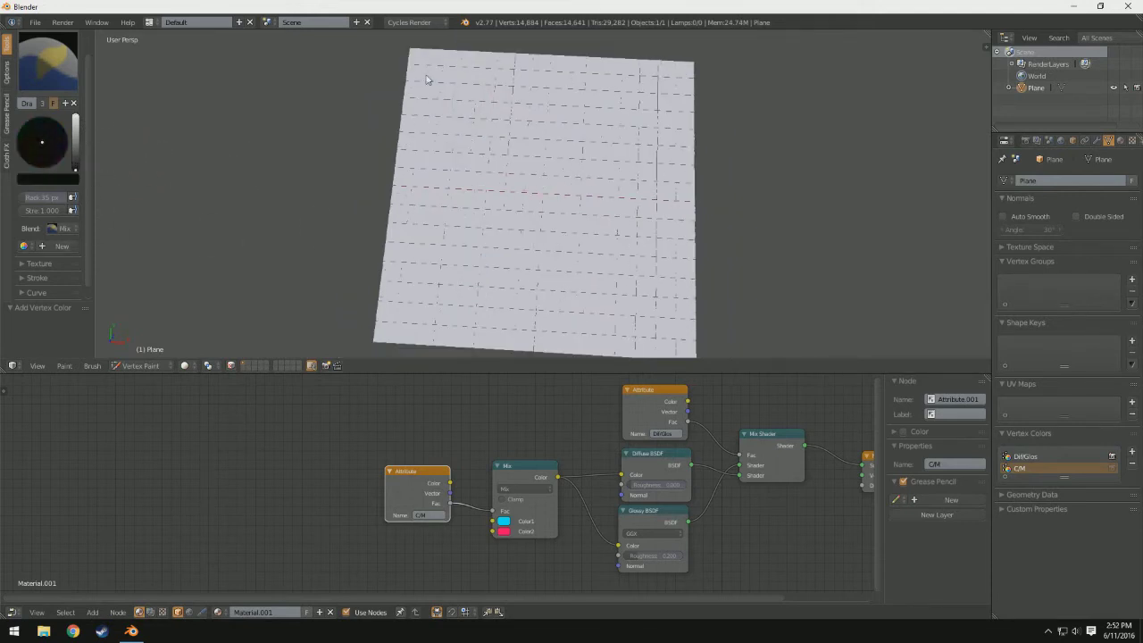
mouse_move(527, 113)
mouse_down()
mouse_move(456, 122)
mouse_move(418, 208)
mouse_up()
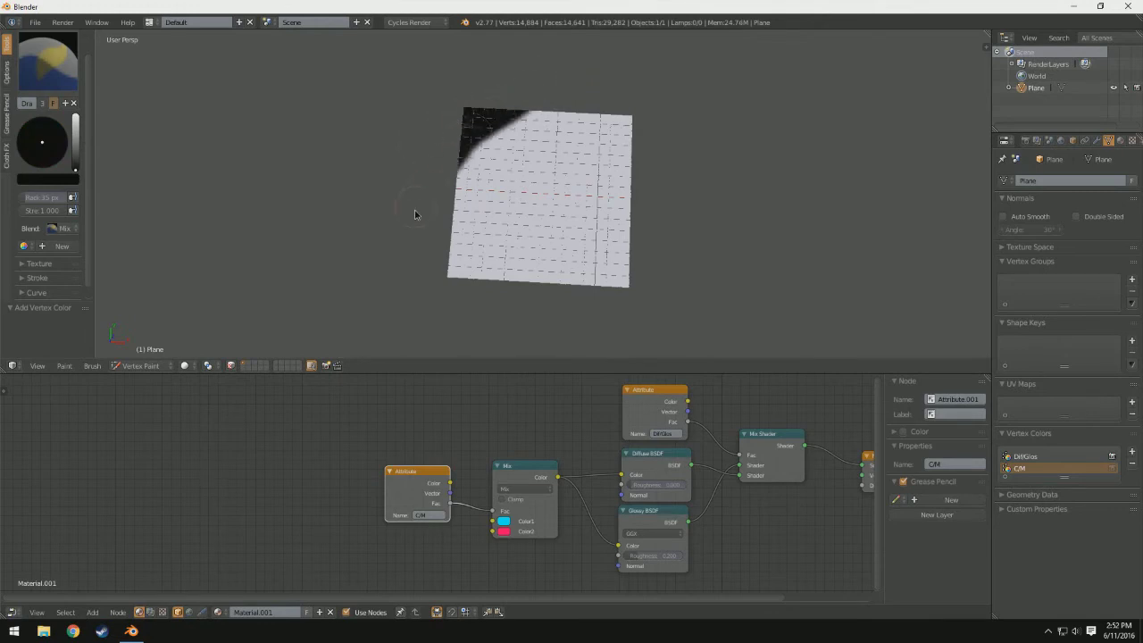
Paint diagonal dark grey bands beside the black corner, raising the brush brightness before each stroke
click(76, 162)
drag(546, 112, 418, 202)
drag(75, 161, 75, 155)
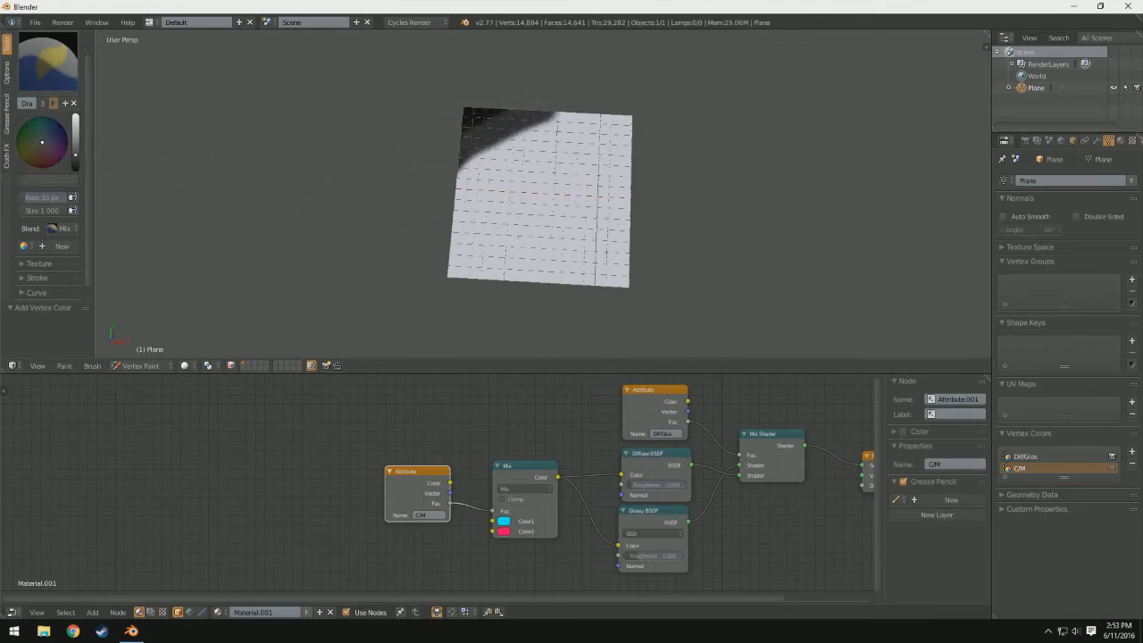
drag(592, 120, 451, 167)
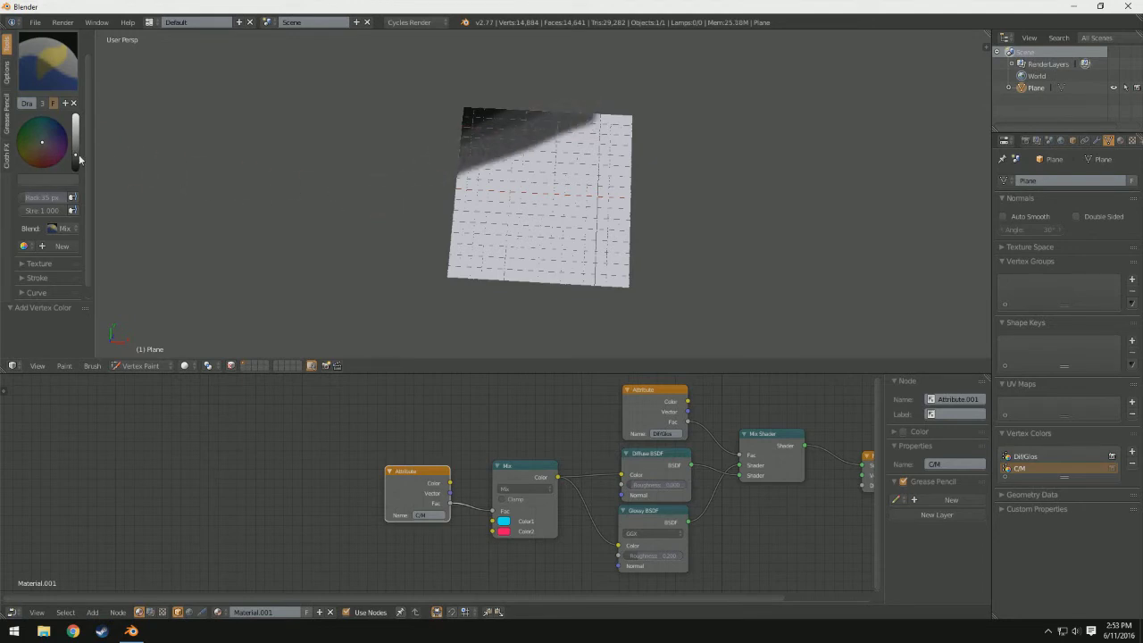
drag(77, 155, 76, 149)
drag(675, 116, 356, 196)
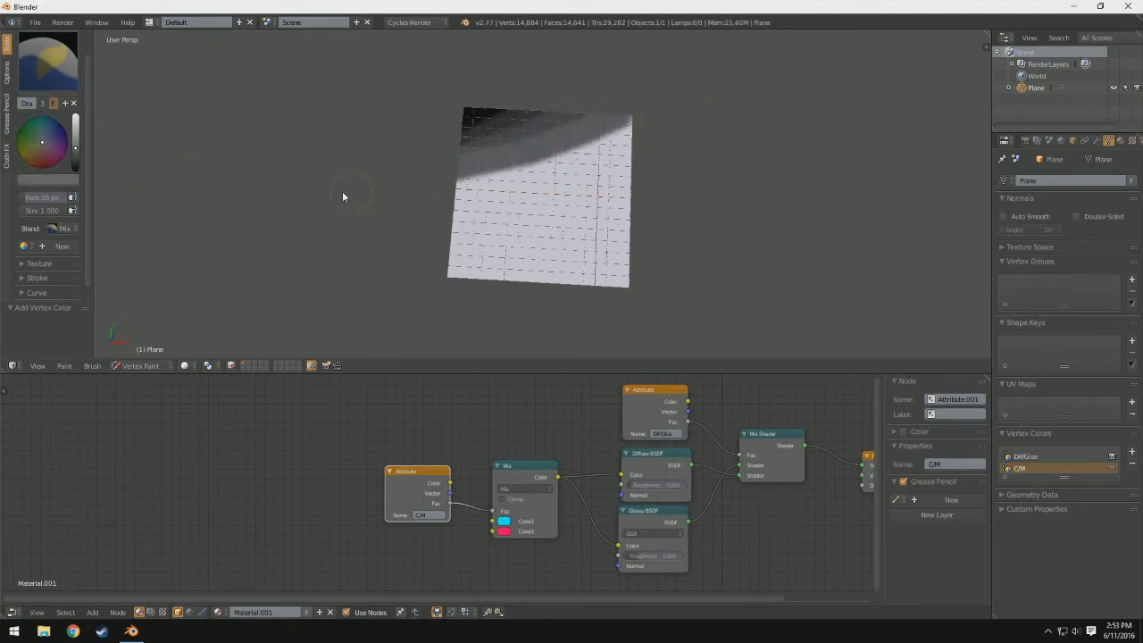
Extend the gradient towards the plane's middle with diagonal mid-grey to light grey bands, brightening the brush before each stroke
drag(75, 148, 76, 140)
drag(625, 127, 415, 190)
drag(75, 143, 75, 129)
drag(694, 134, 517, 190)
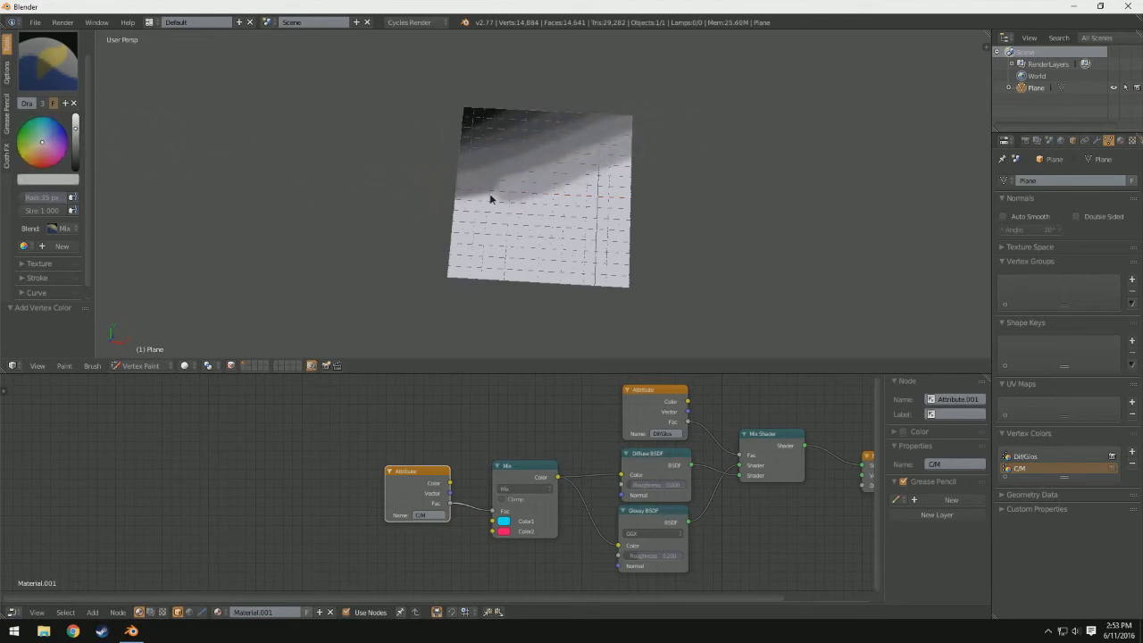
drag(77, 144, 75, 119)
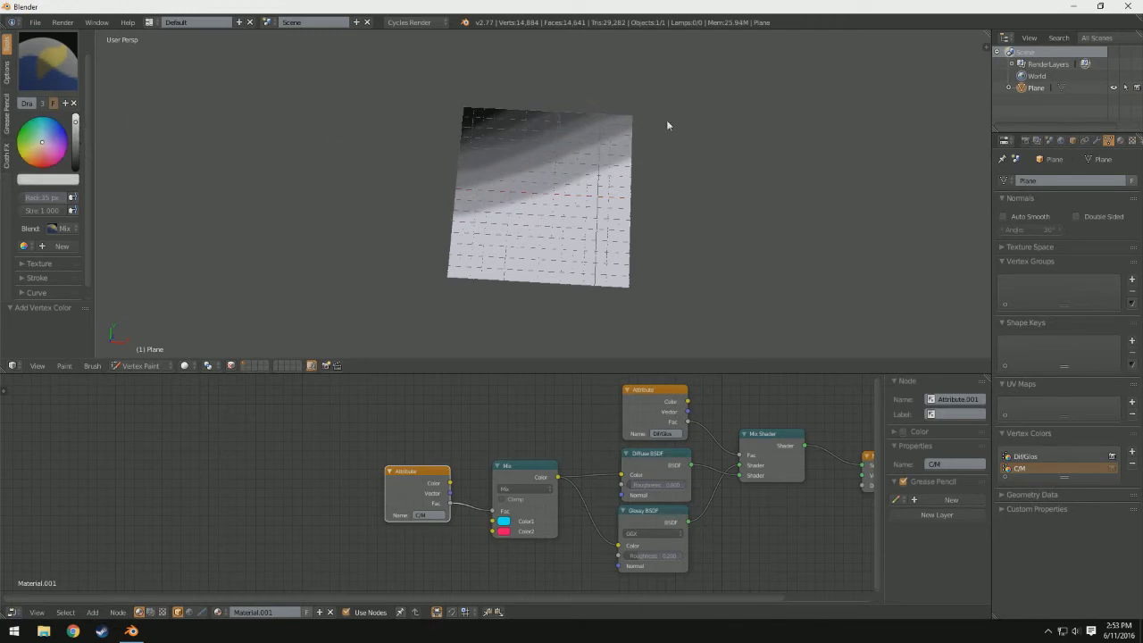
mouse_move(665, 157)
mouse_down()
mouse_move(485, 211)
mouse_move(237, 189)
mouse_up()
Finish the gradient's light edge with near-white strokes, then pure white across the plane's middle
drag(79, 134, 75, 118)
drag(529, 213, 324, 219)
click(75, 116)
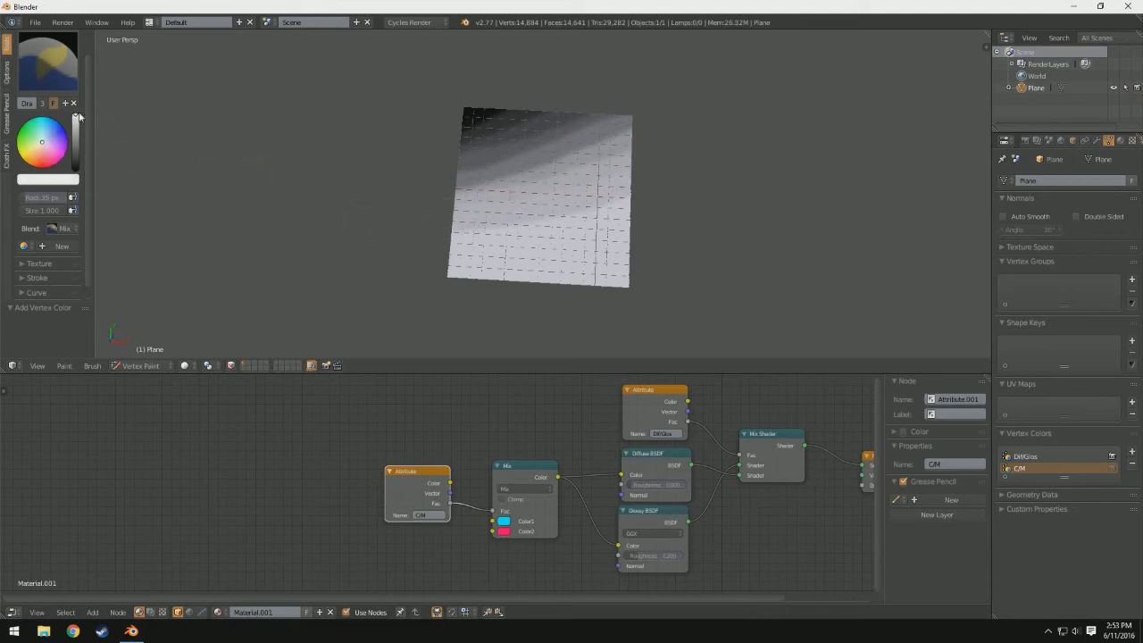
drag(645, 191, 521, 215)
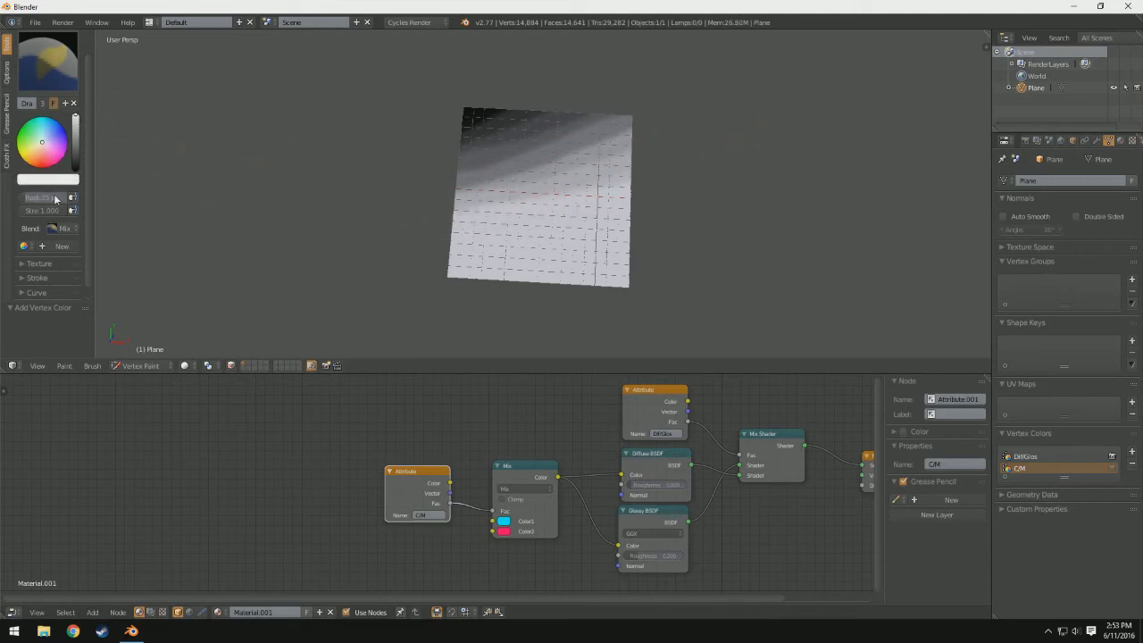
Reset the brush colour to its default value
click(49, 143)
right_click(45, 158)
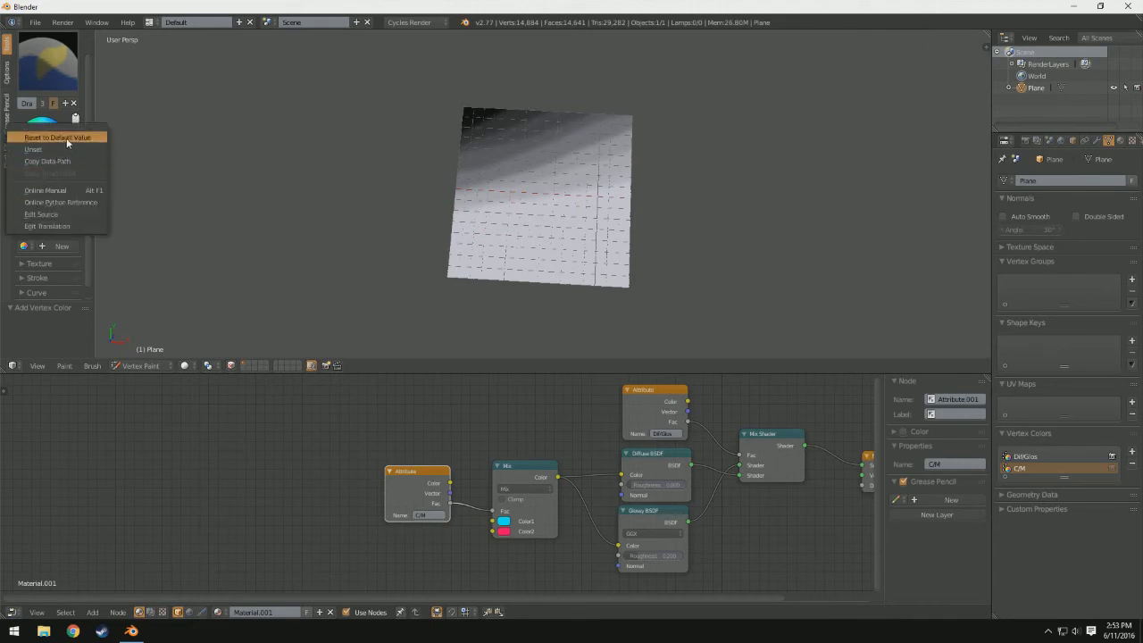
click(54, 137)
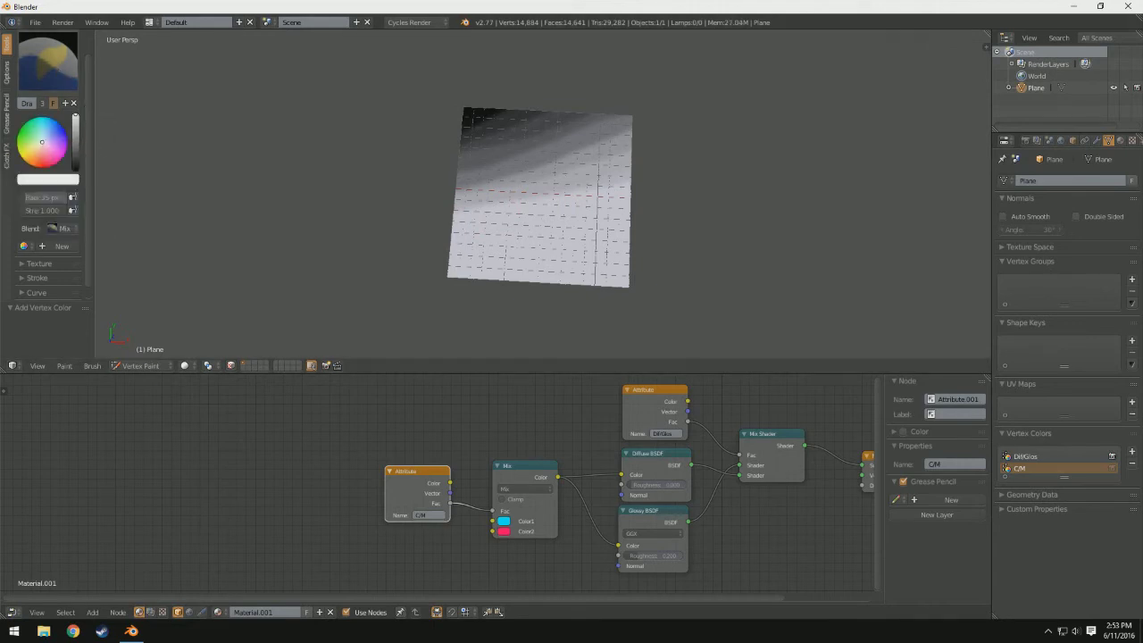
Switch to the Blur brush, set its colour to black and smooth the transitions between the painted grey bands
click(63, 62)
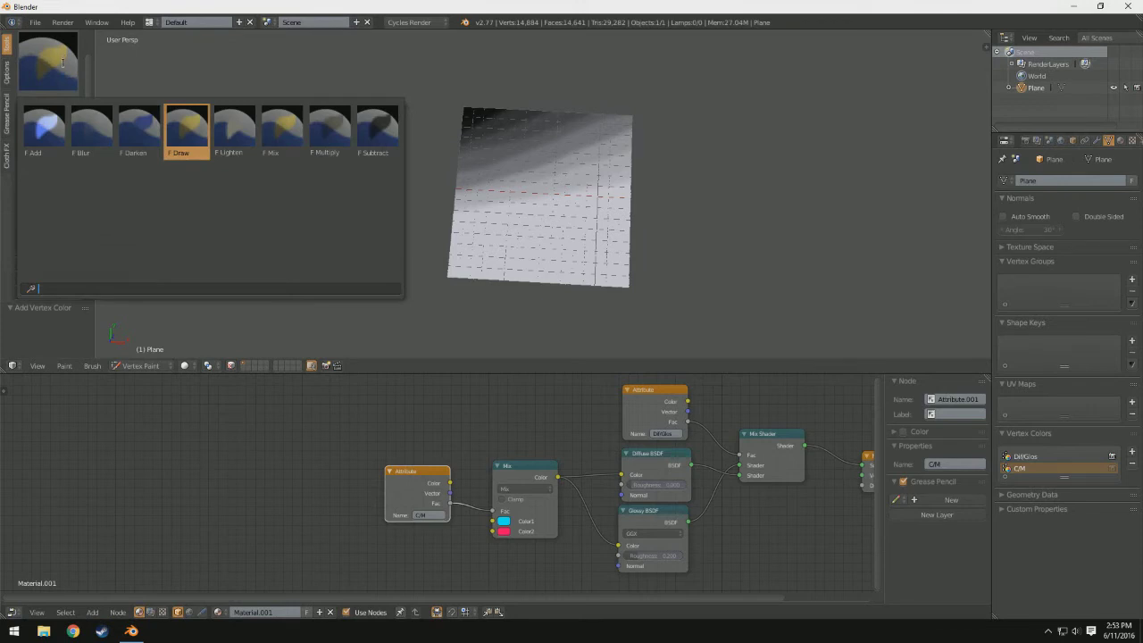
click(91, 130)
scroll(500, 237, down, 3)
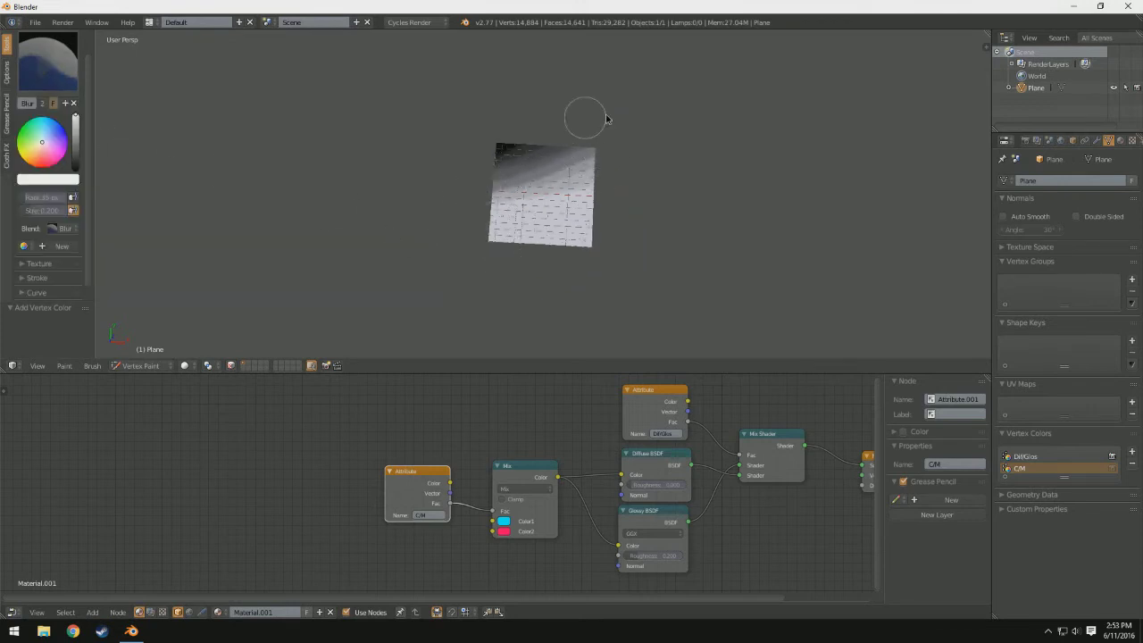
middle_drag(515, 184, 405, 235)
scroll(676, 258, up, 4)
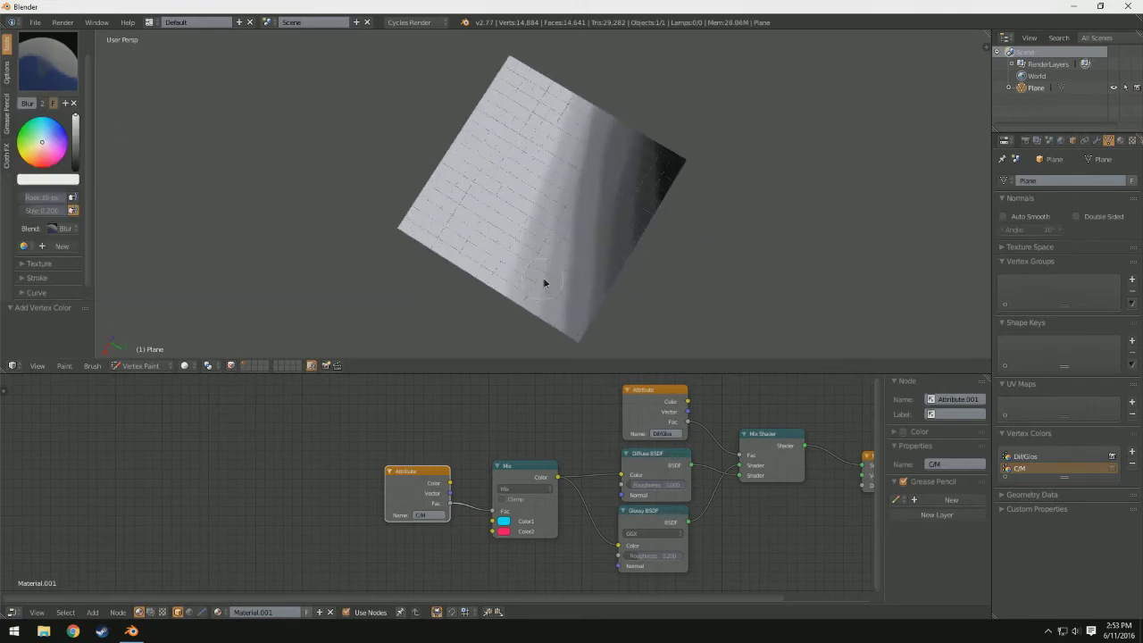
drag(75, 145, 75, 170)
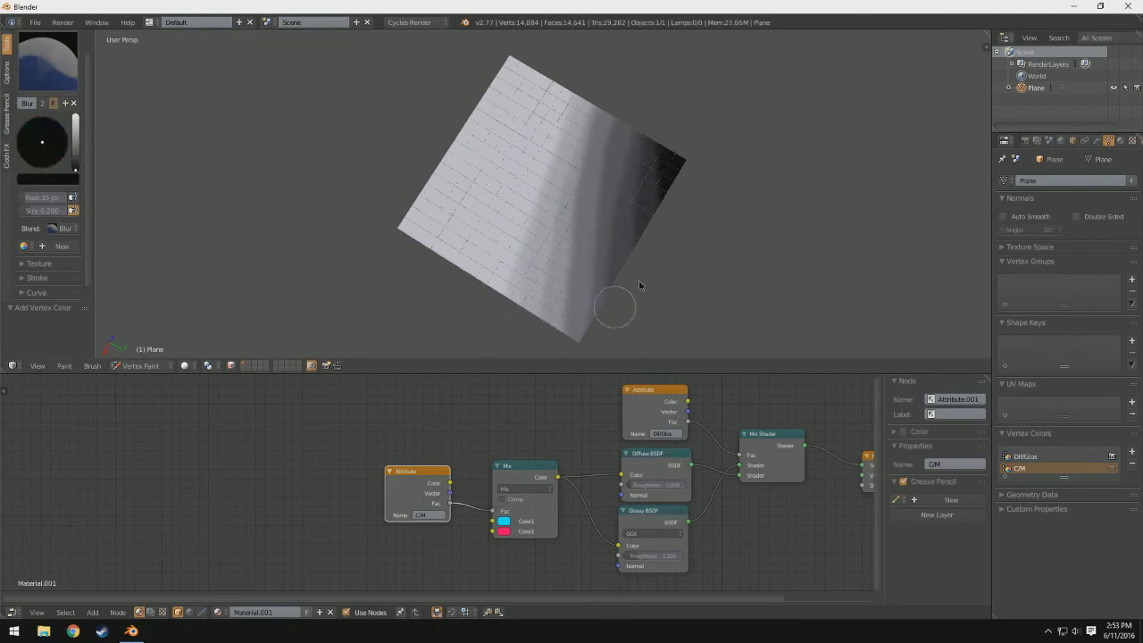
middle_drag(613, 171, 766, 115)
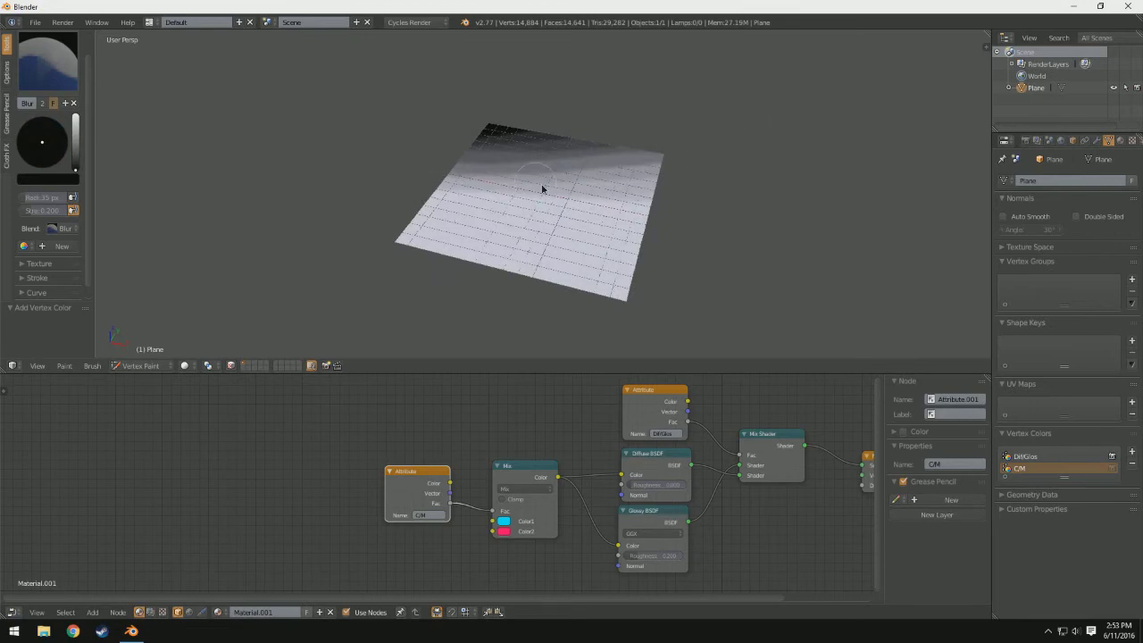
middle_drag(674, 219, 742, 220)
scroll(653, 235, up, 3)
mouse_move(653, 235)
middle_down()
mouse_move(730, 222)
mouse_move(349, 280)
middle_up()
Examine the cyan-to-magenta gradient and the smiley on the plane in Rendered shading from several angles
click(185, 366)
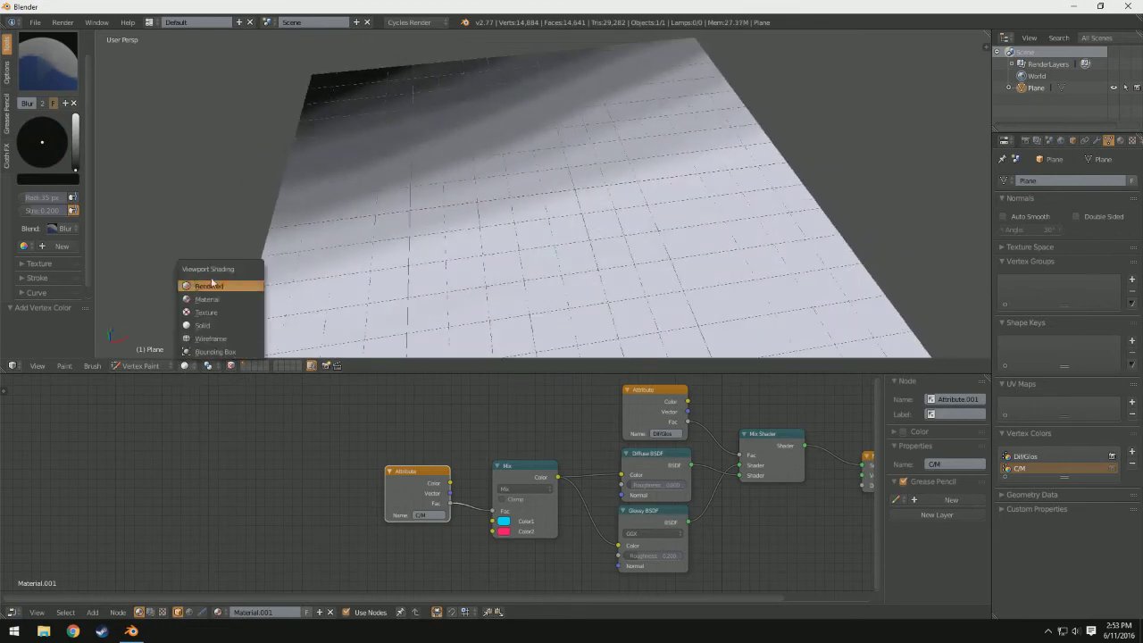
click(210, 285)
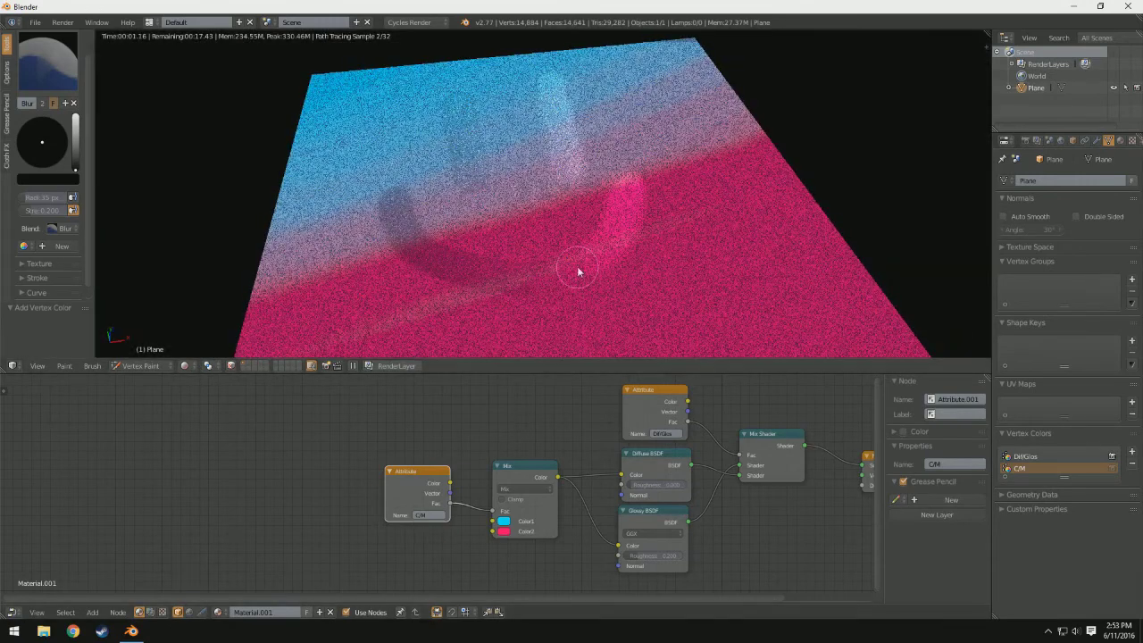
scroll(577, 266, down, 3)
middle_drag(760, 199, 396, 187)
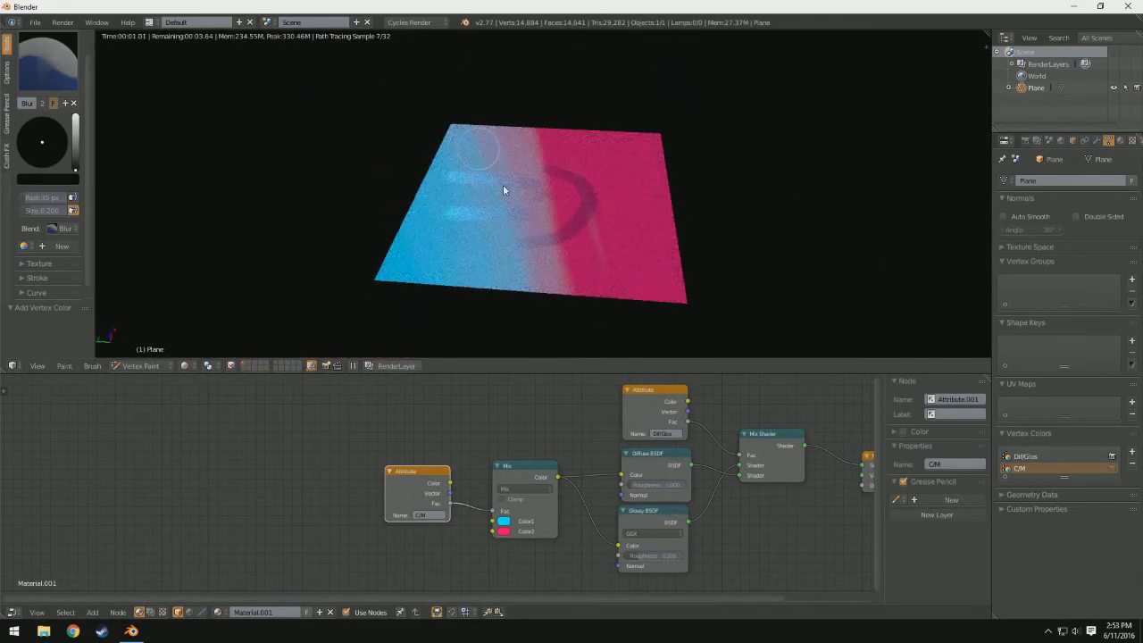
middle_drag(571, 265, 474, 275)
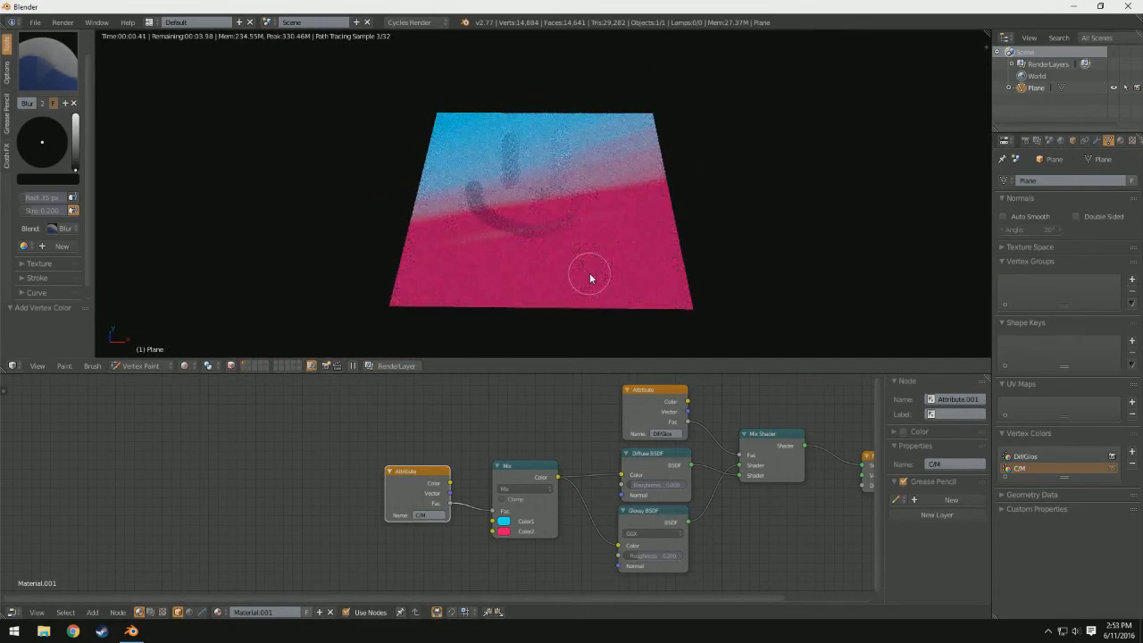
scroll(590, 273, up, 4)
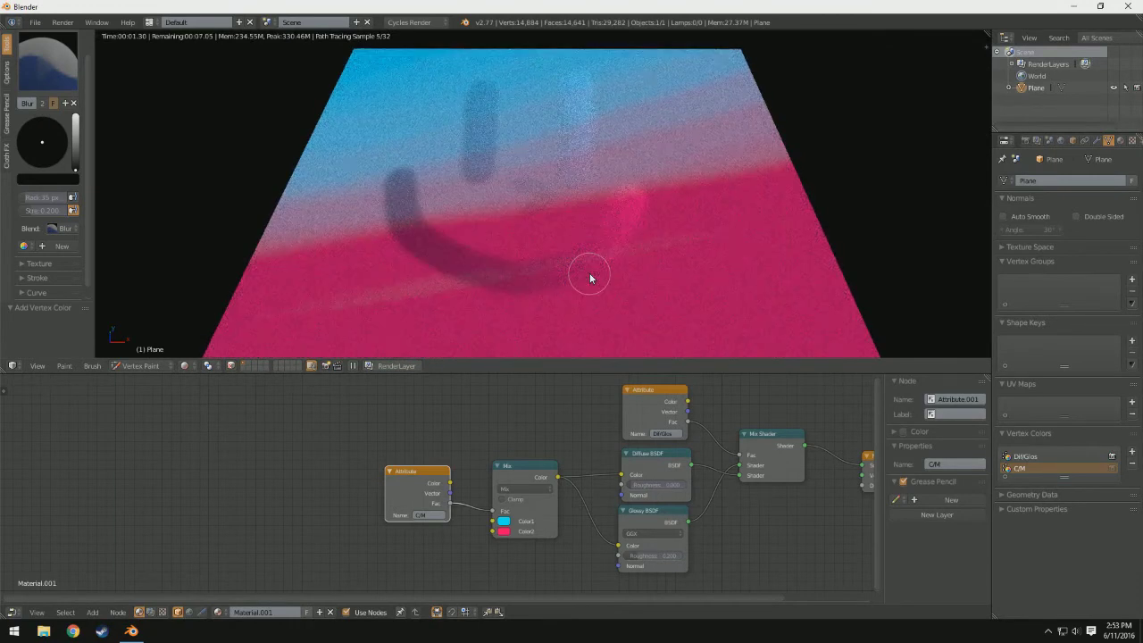
mouse_move(77, 169)
mouse_down()
mouse_move(77, 160)
mouse_move(76, 170)
mouse_up()
mouse_move(861, 199)
middle_down()
mouse_move(886, 194)
mouse_move(376, 108)
middle_up()
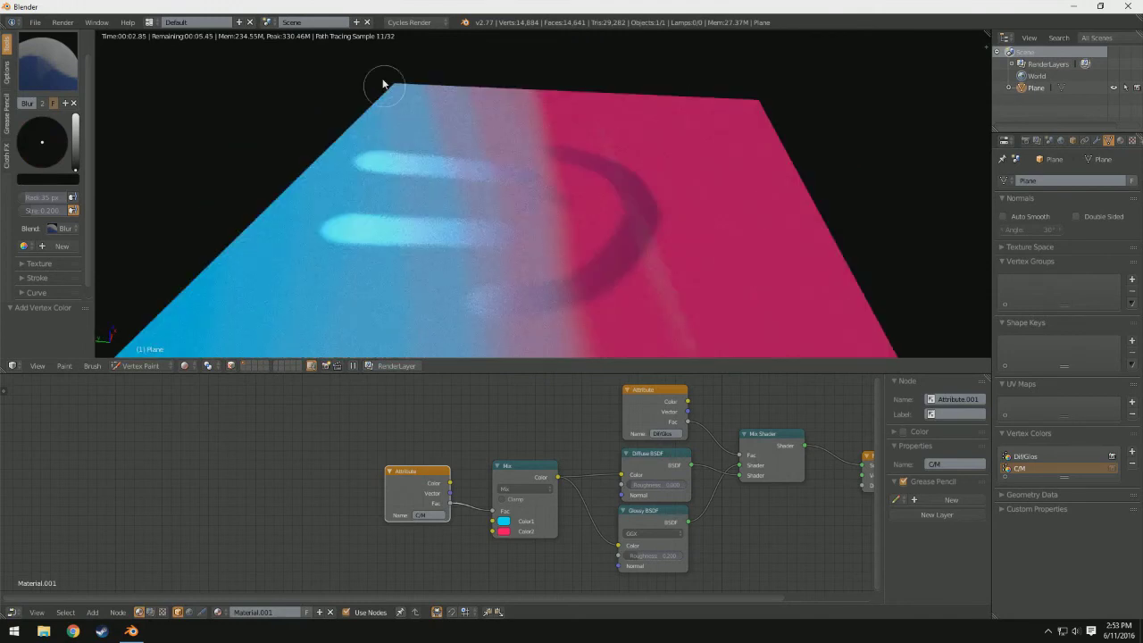
Compare the painted grey gradient in Solid shading with the Rendered result, ending in Rendered shading
click(184, 365)
click(205, 327)
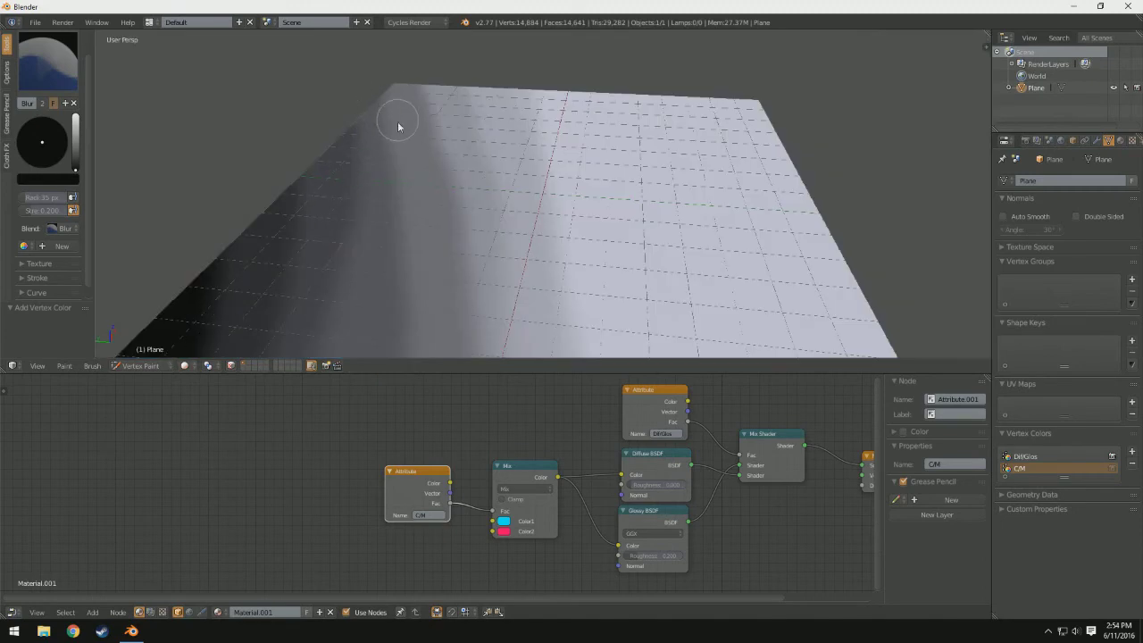
click(184, 365)
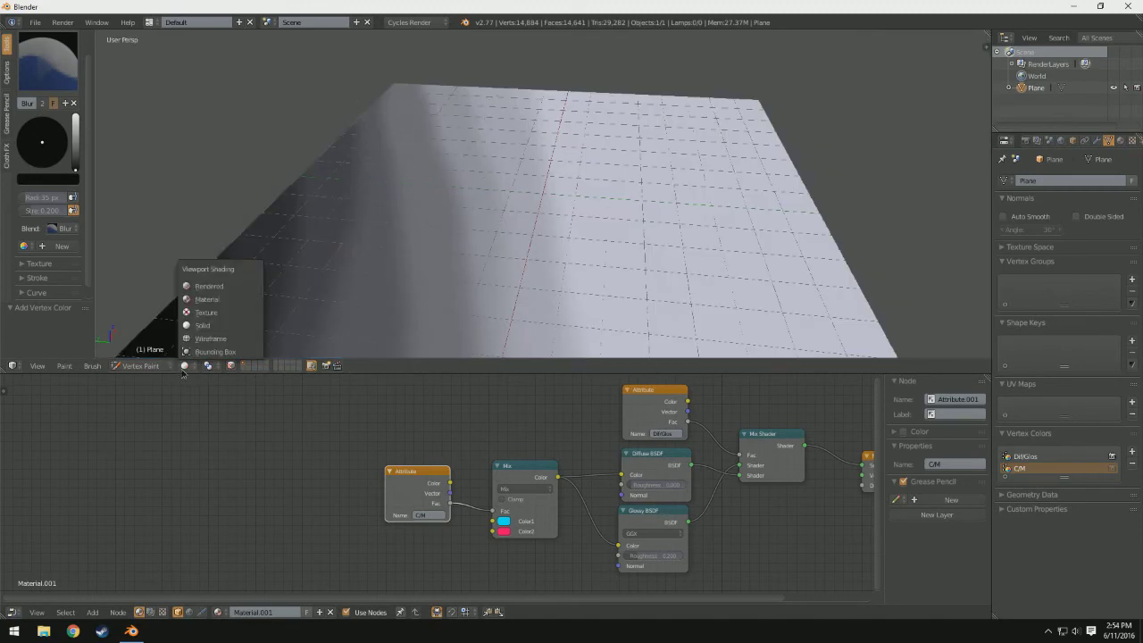
click(207, 289)
middle_drag(490, 166, 537, 284)
scroll(625, 233, down, 3)
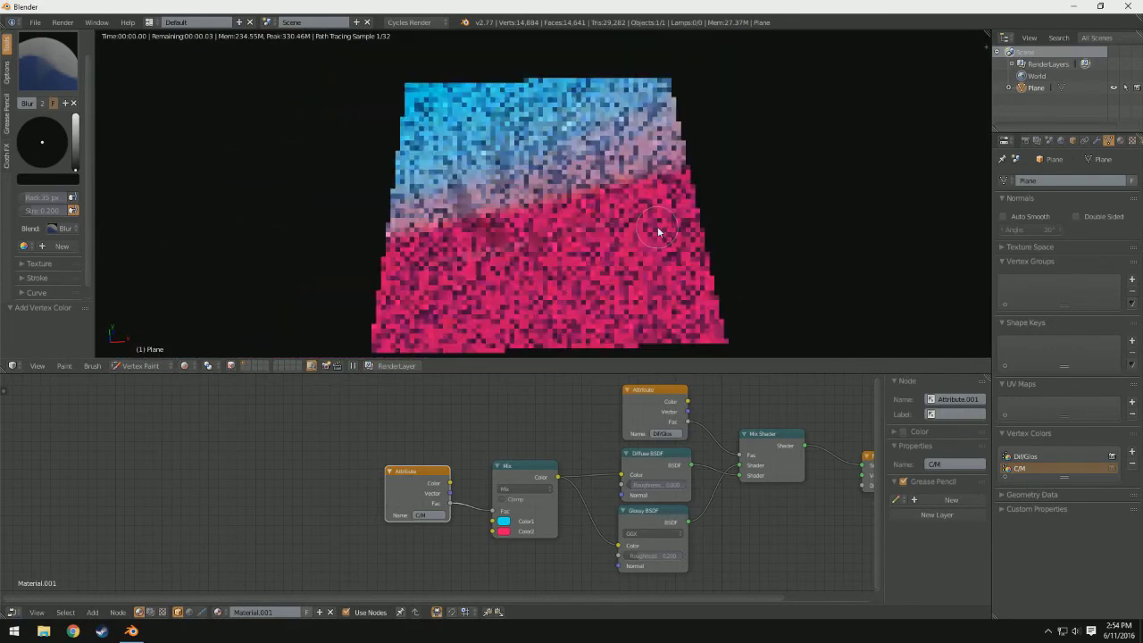
middle_drag(569, 250, 630, 227)
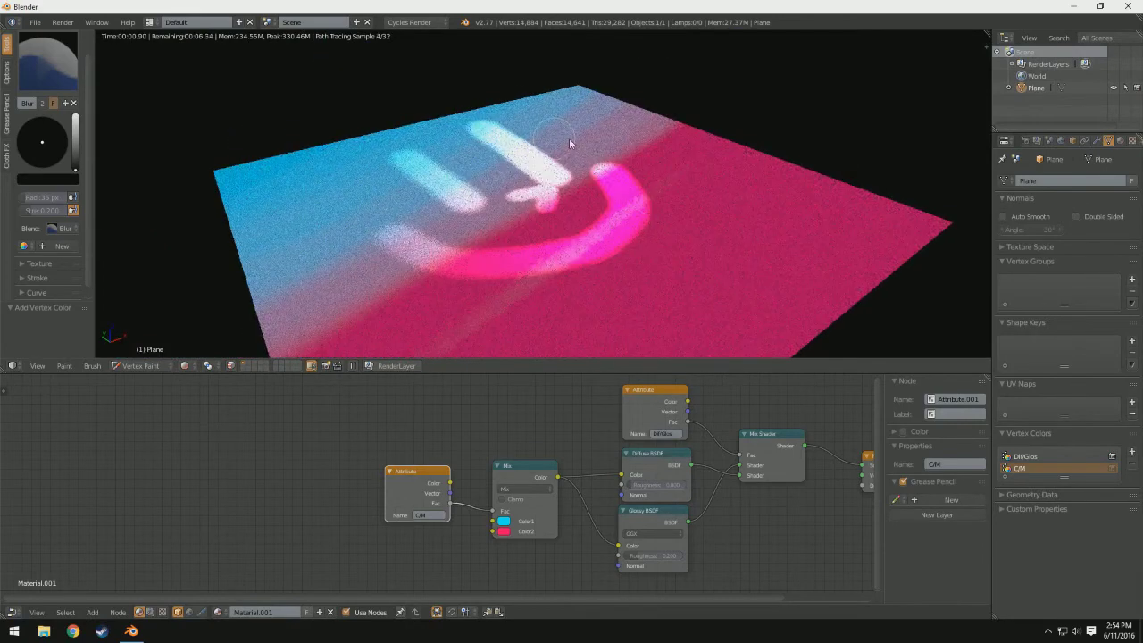
middle_drag(620, 286, 633, 332)
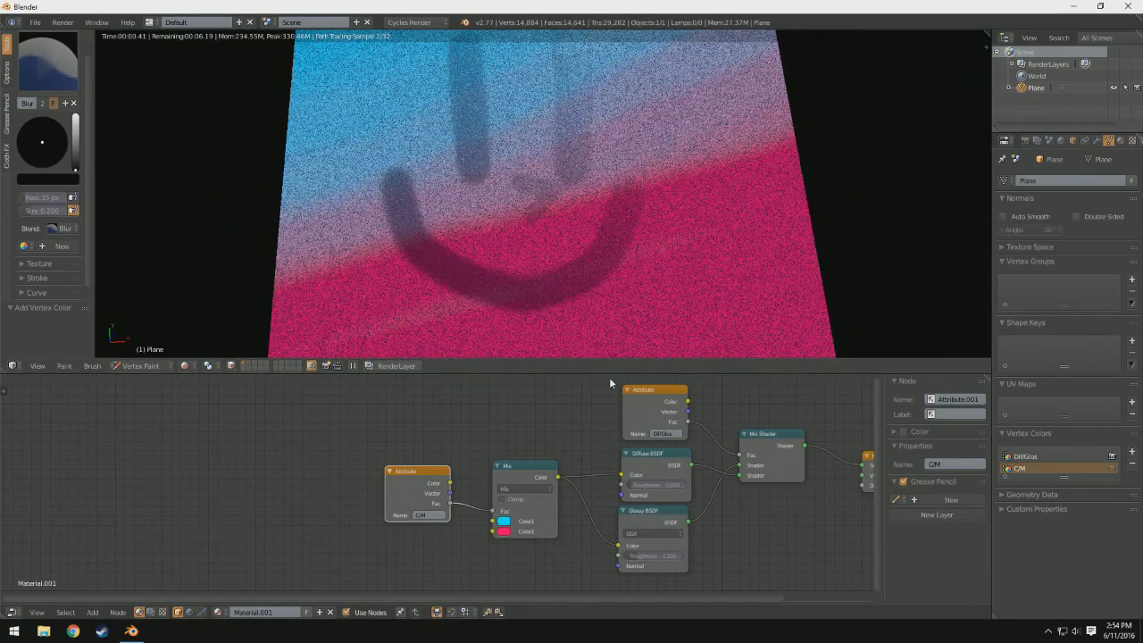
scroll(591, 513, down, 2)
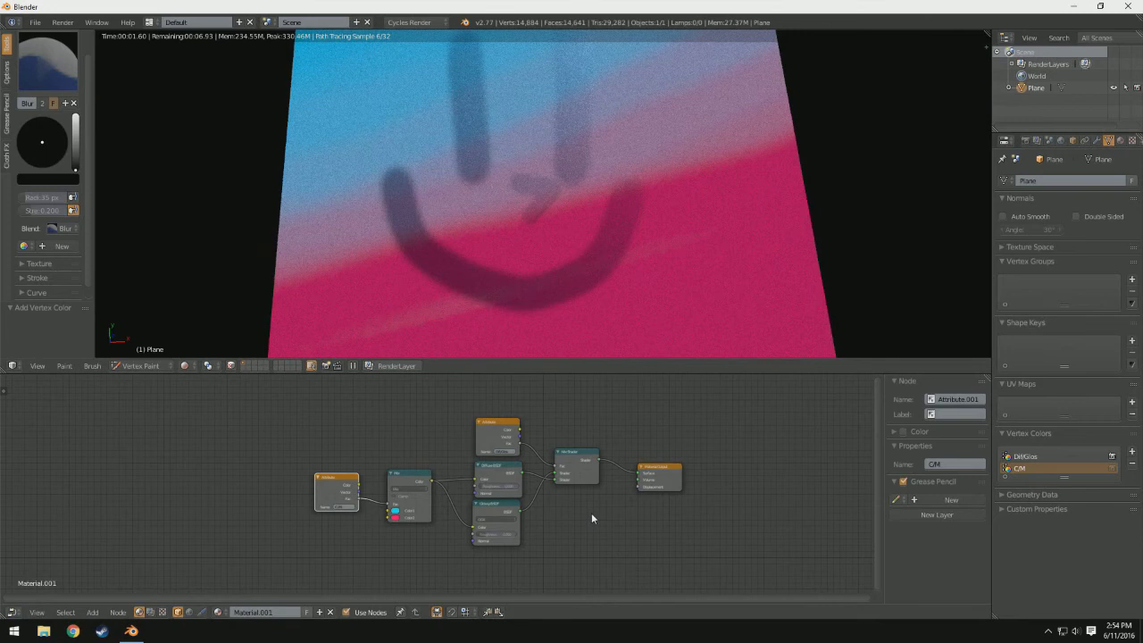
scroll(592, 513, up, 2)
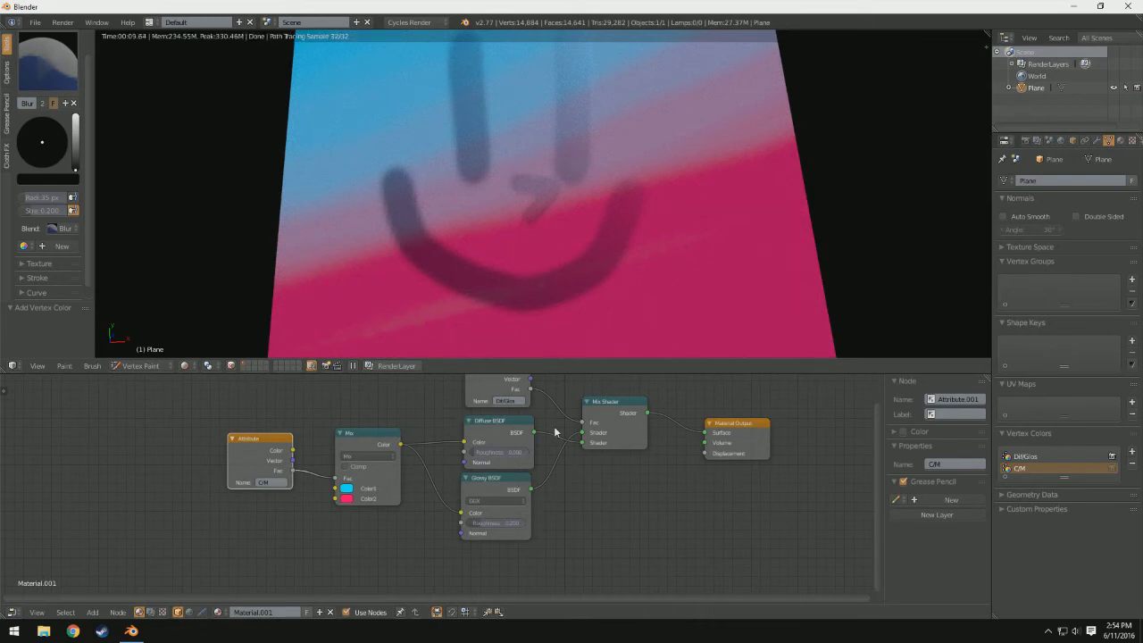
click(92, 612)
mouse_move(113, 554)
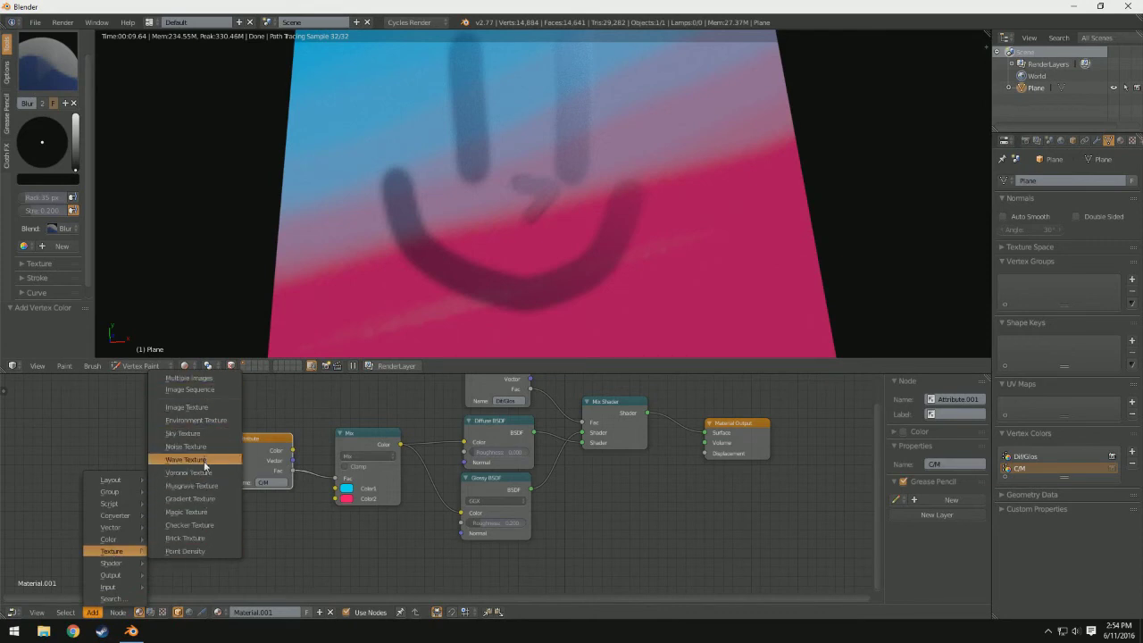
key(Escape)
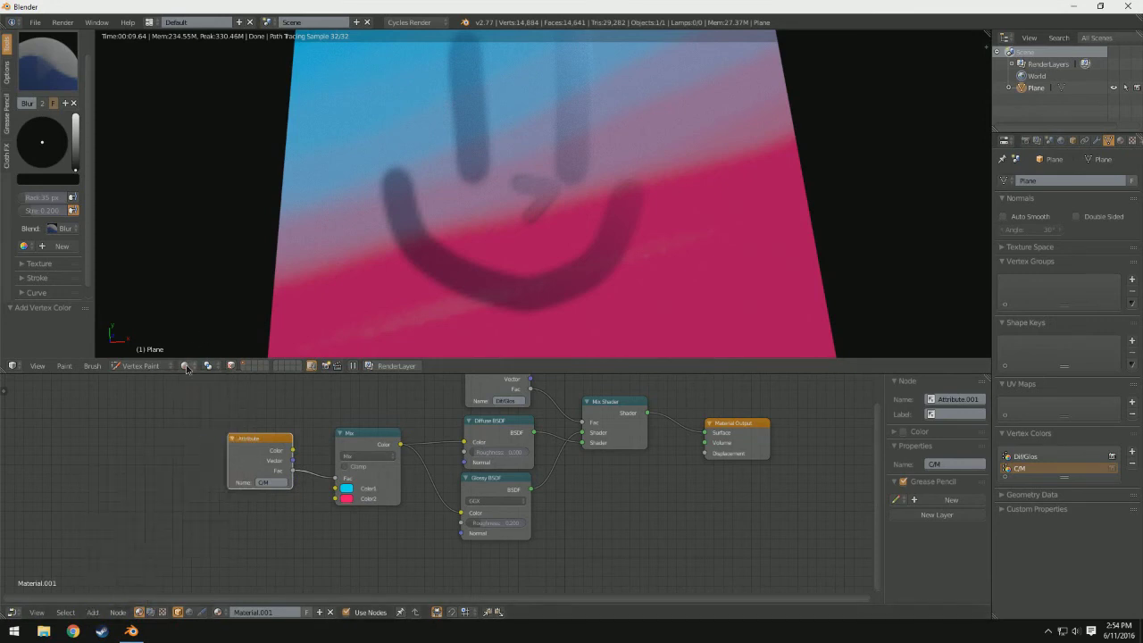
Return the viewport to Solid shading with the whole plane in view
click(188, 367)
click(205, 324)
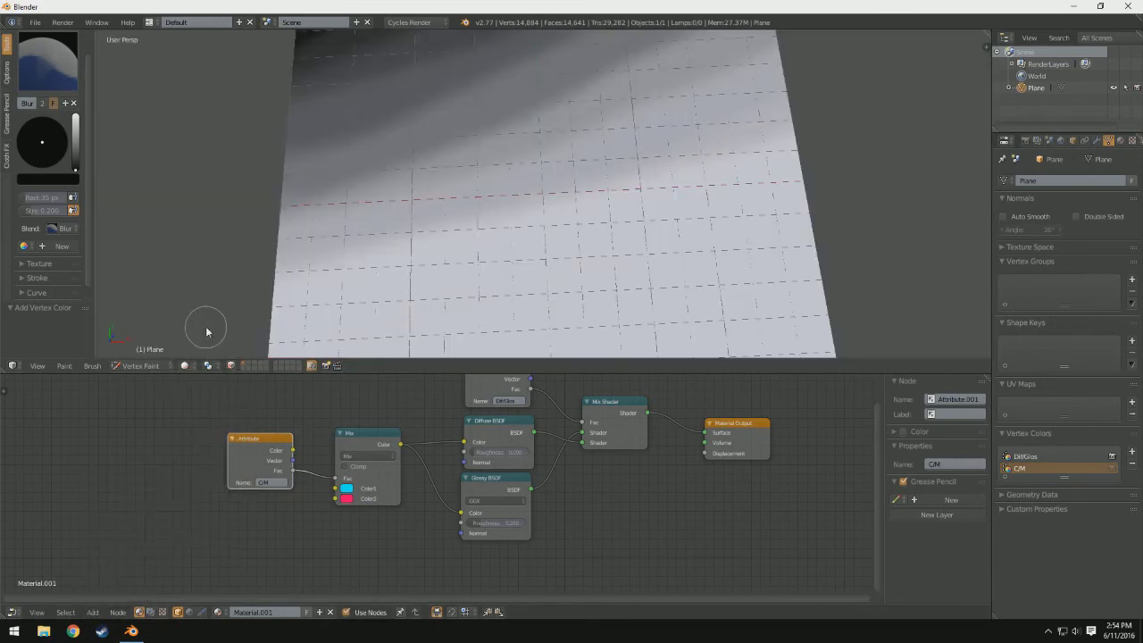
scroll(441, 353, down, 2)
scroll(442, 353, down, 2)
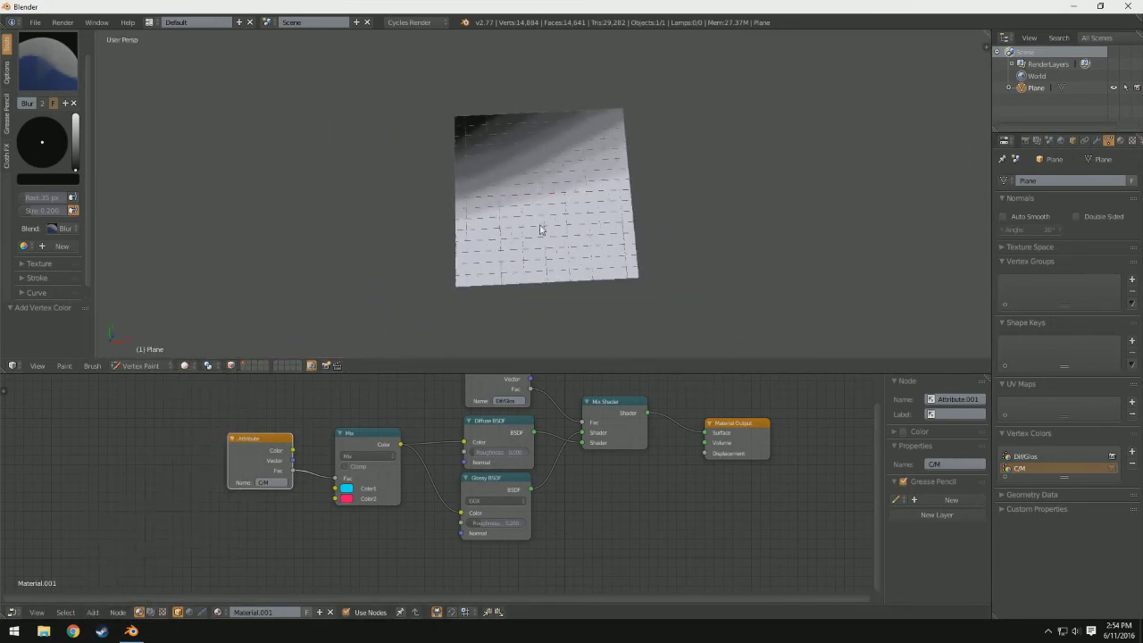